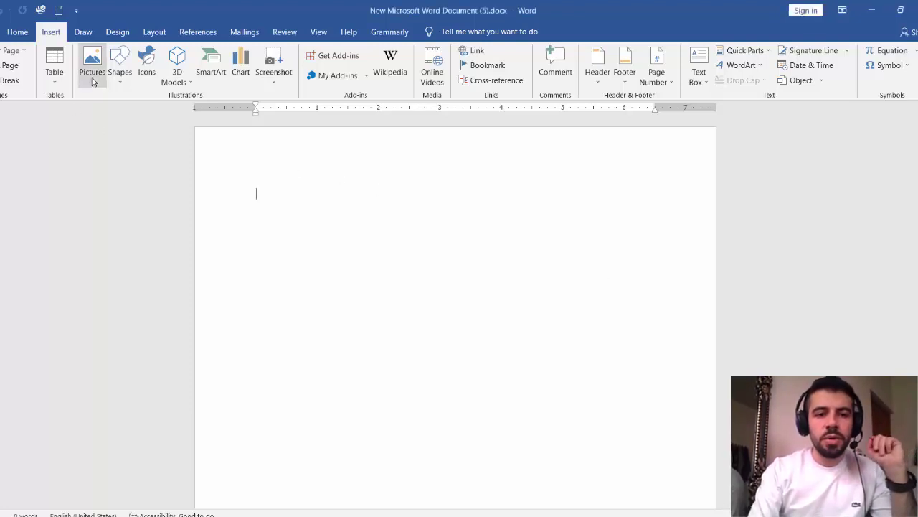
click(92, 80)
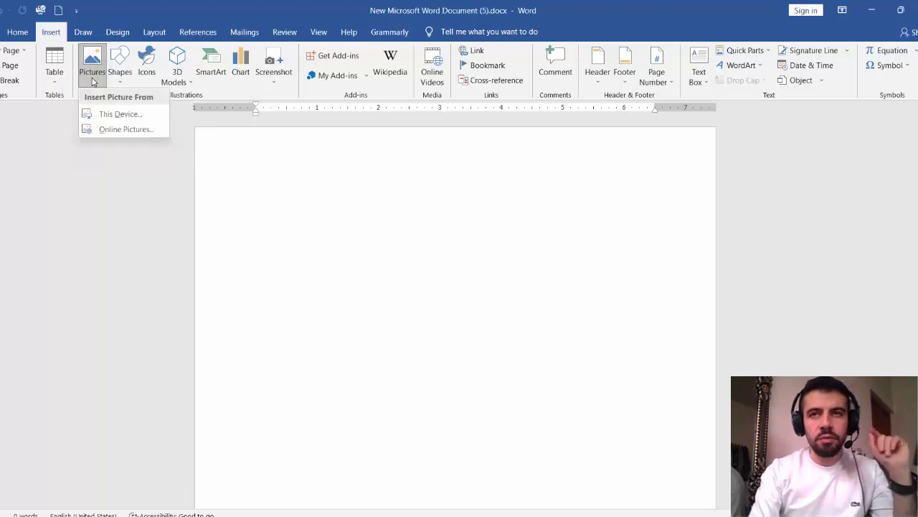
click(111, 117)
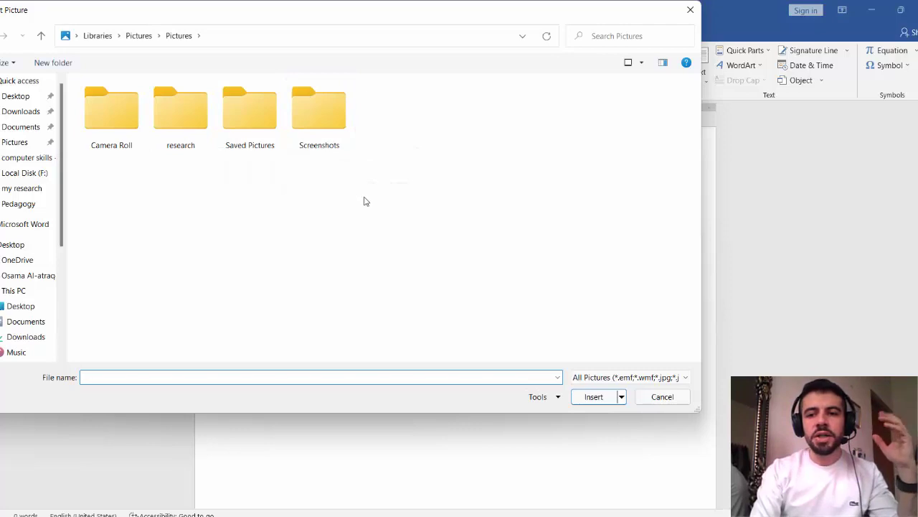
click(690, 8)
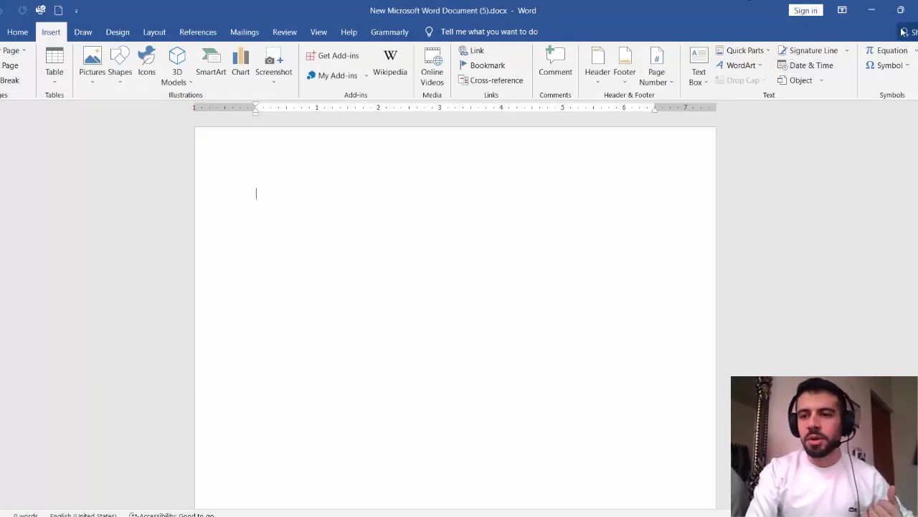
Switch from Word to Snipping Tool and capture a rectangular snip of the desktop icon row containing This PC.
click(876, 11)
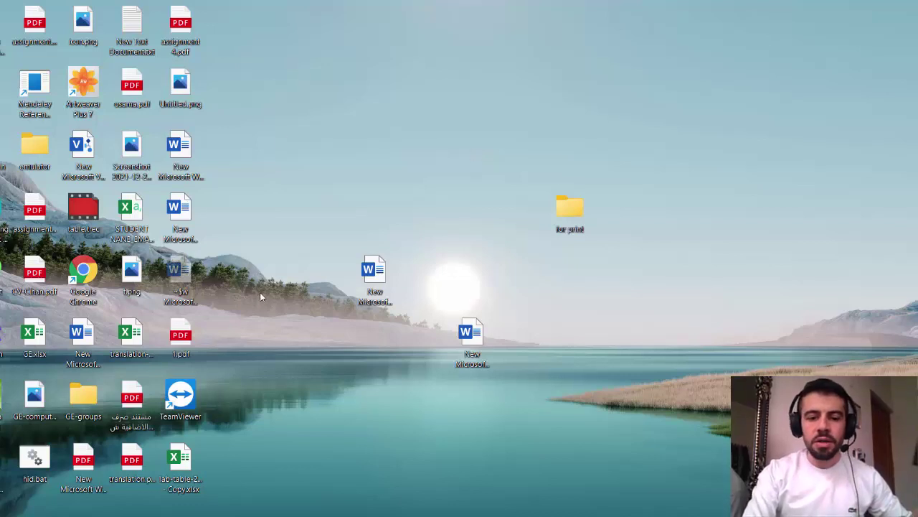
key(super+s)
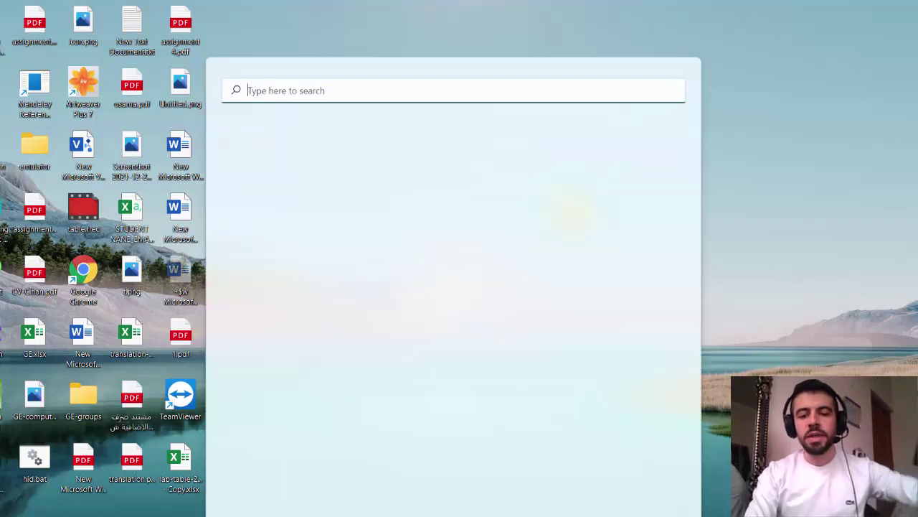
text(sn)
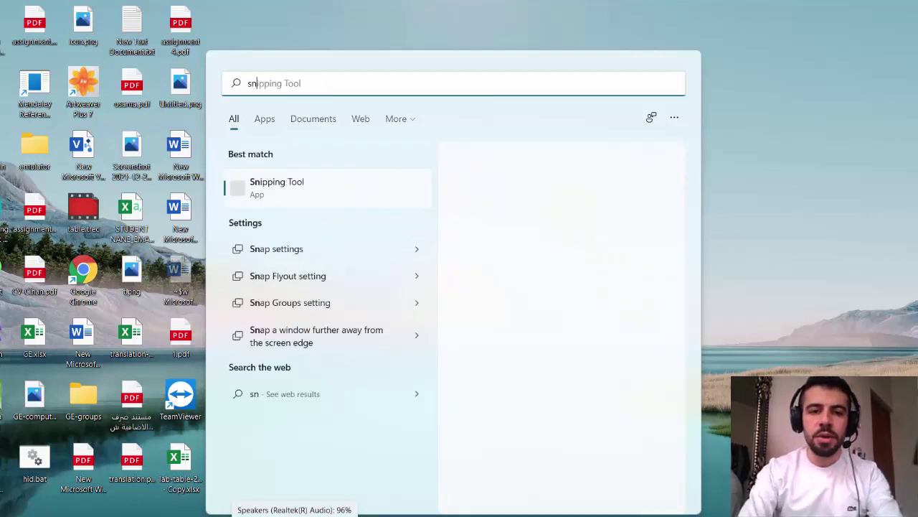
click(285, 185)
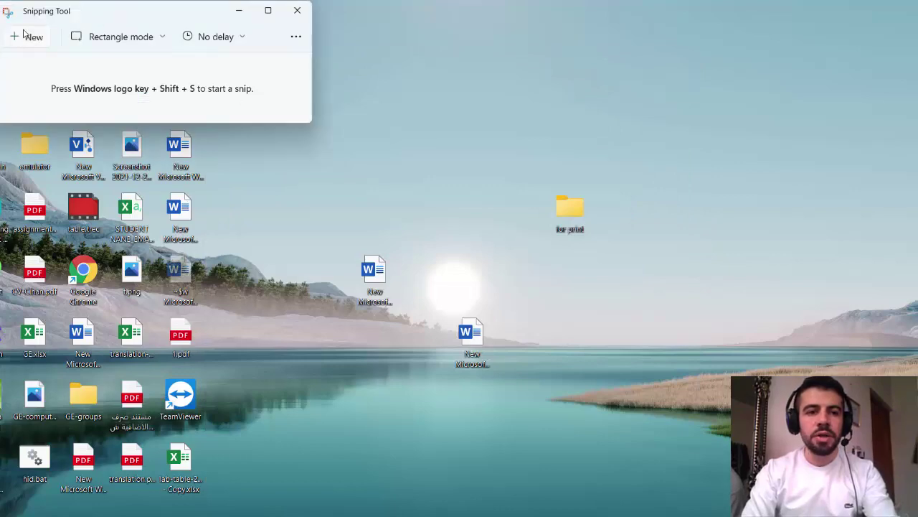
click(24, 39)
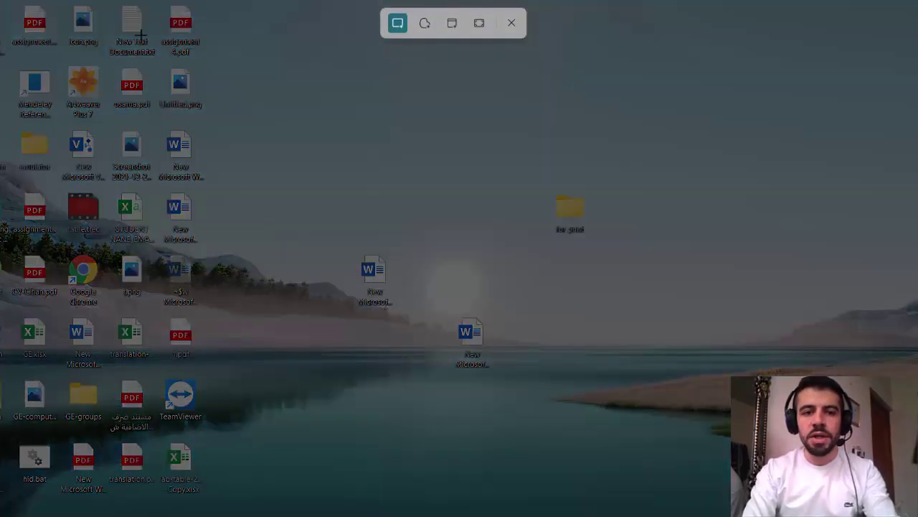
drag(228, 52, 1, 113)
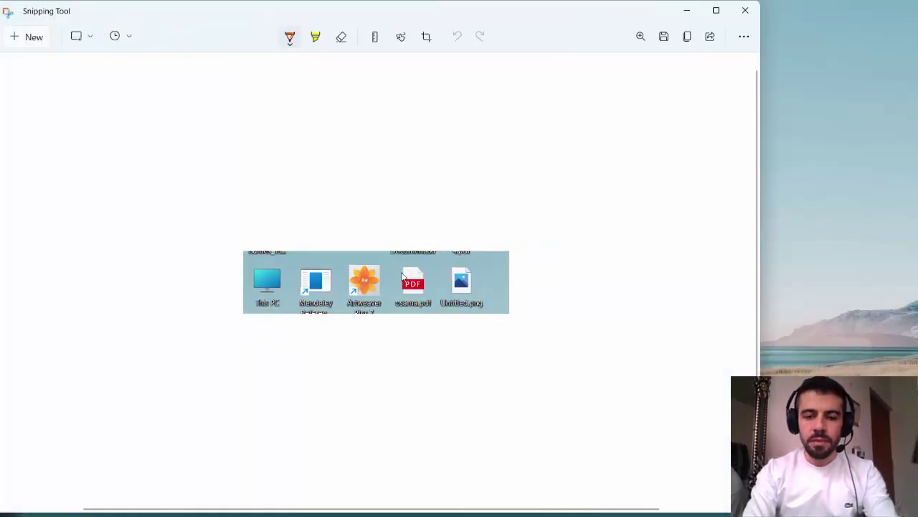
Copy the snip into the blank Word document, and remove the pasted picture from the page.
right_click(402, 277)
click(442, 307)
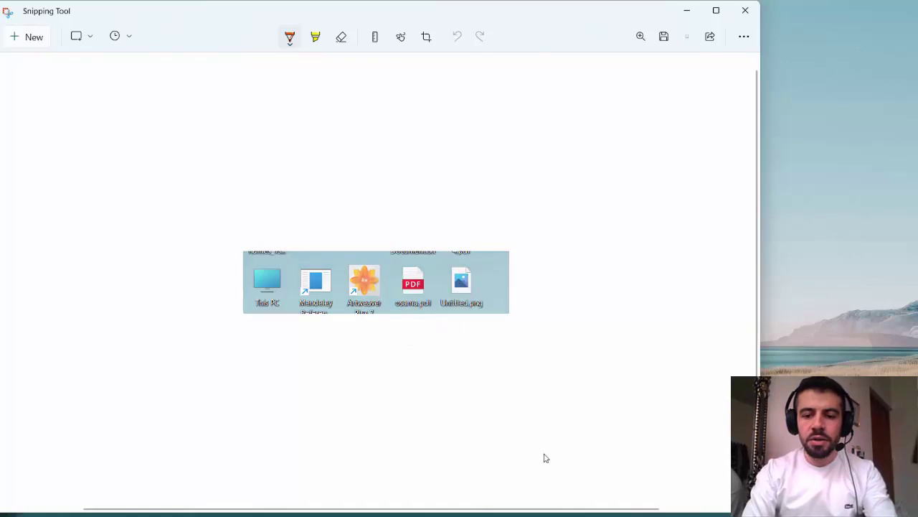
click(594, 506)
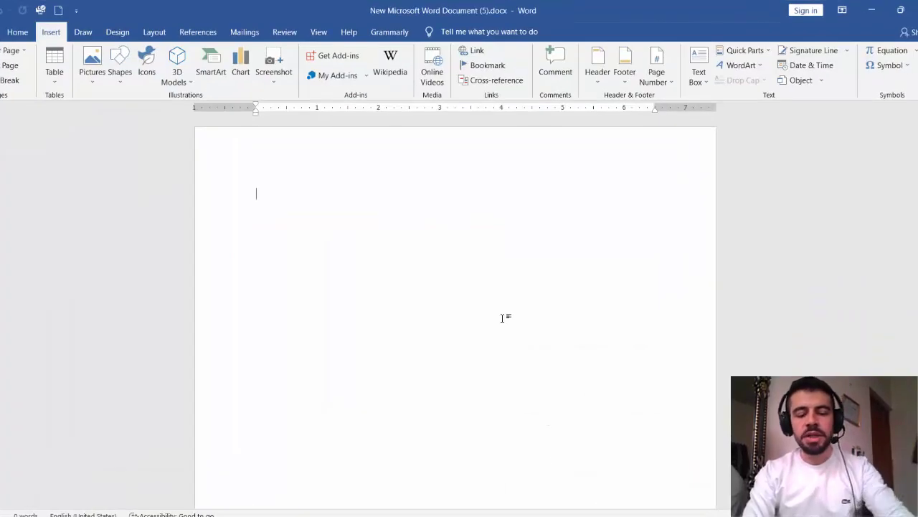
key(ctrl+v)
click(455, 213)
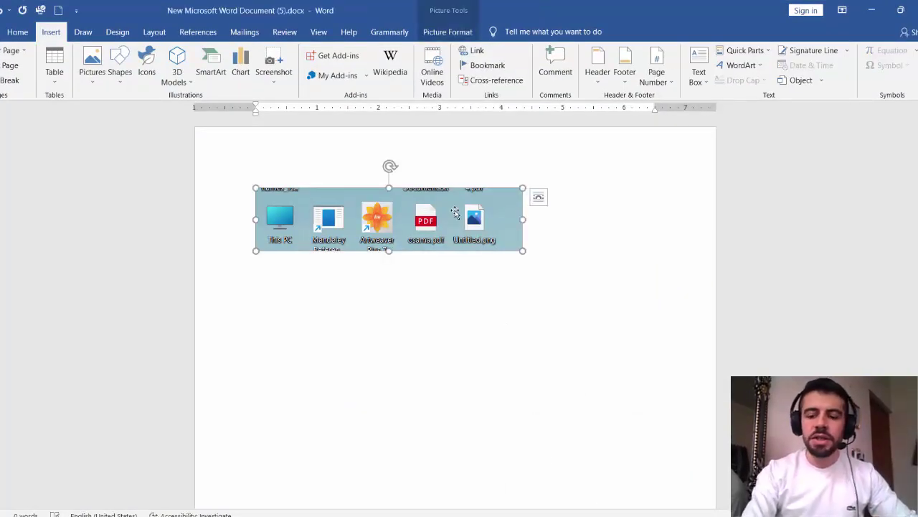
key(Delete)
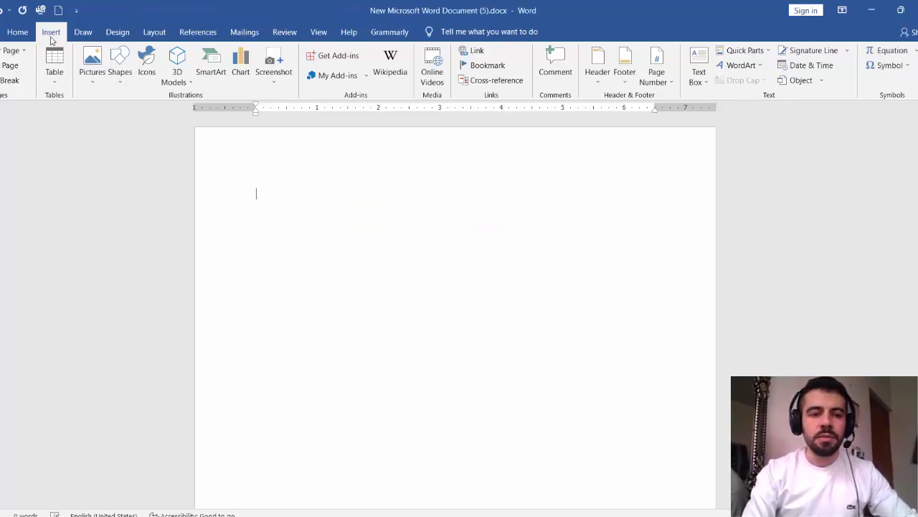
Search online pictures for "animals" and insert the picture of two pandas and the tiger picture.
click(93, 79)
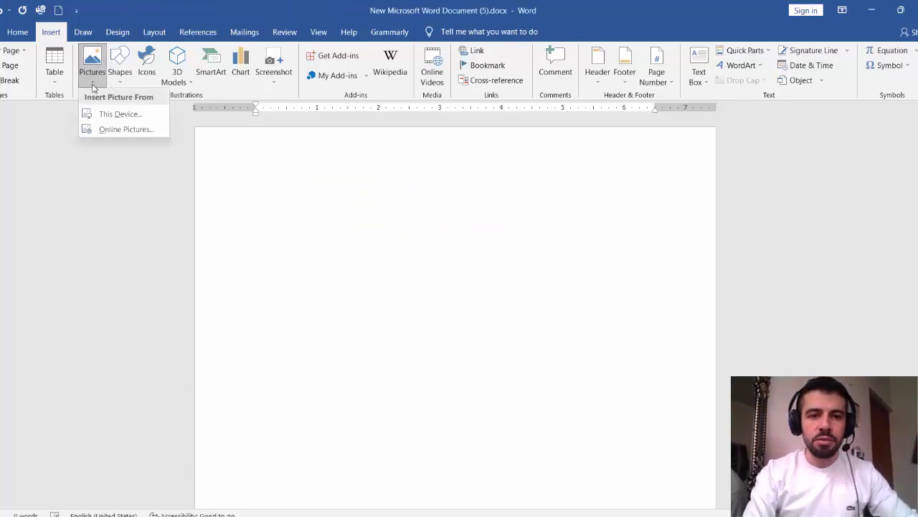
click(109, 131)
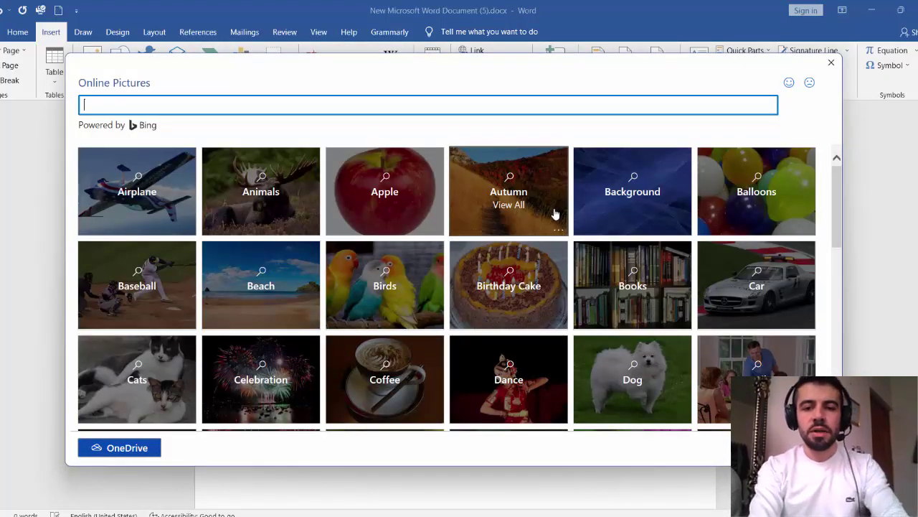
text(animals)
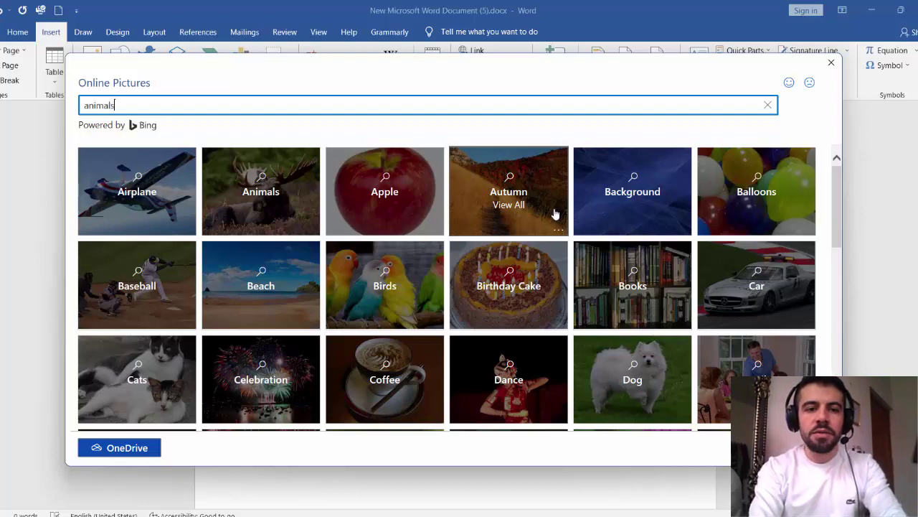
key(Return)
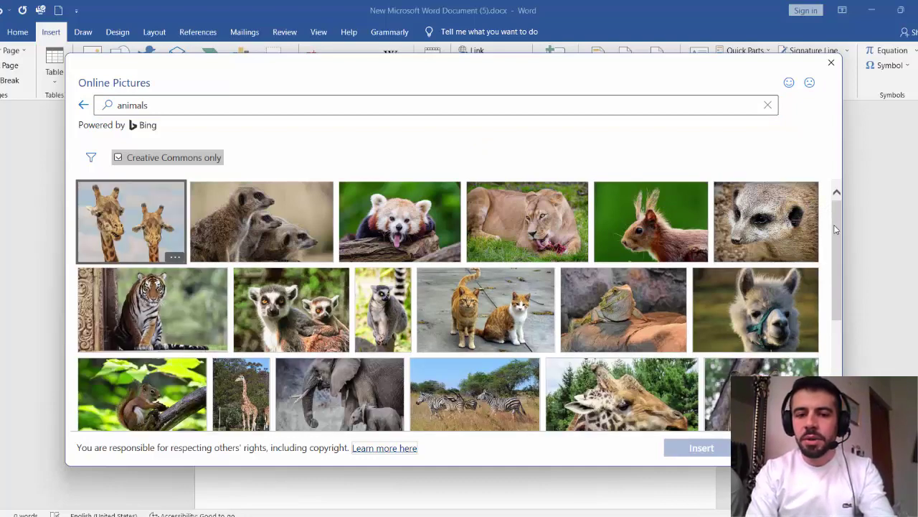
drag(837, 229, 844, 287)
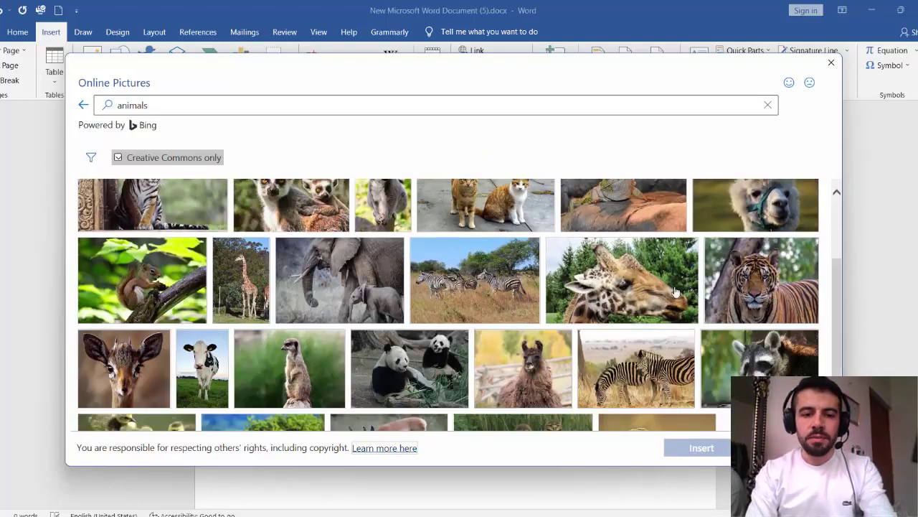
click(434, 342)
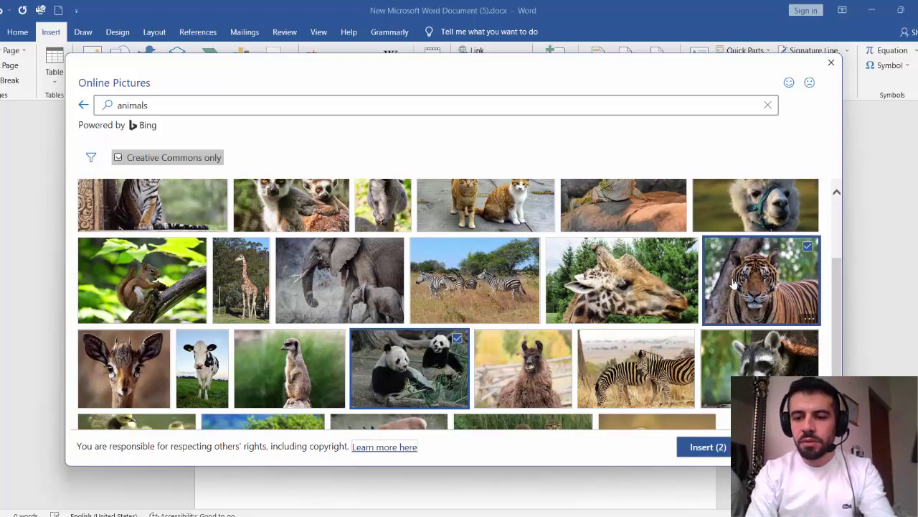
click(718, 452)
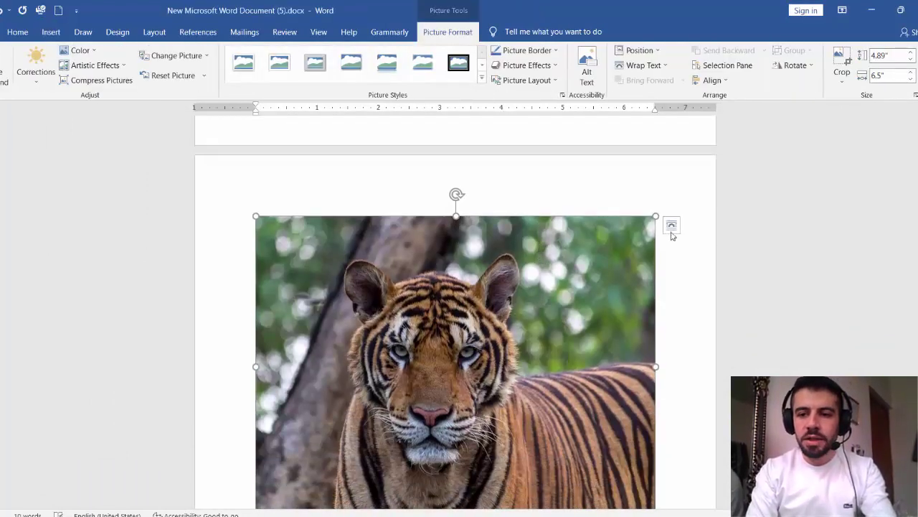
Shrink the tiger picture to about 2.99" high and 5.08" wide.
scroll(791, 334, down, 2)
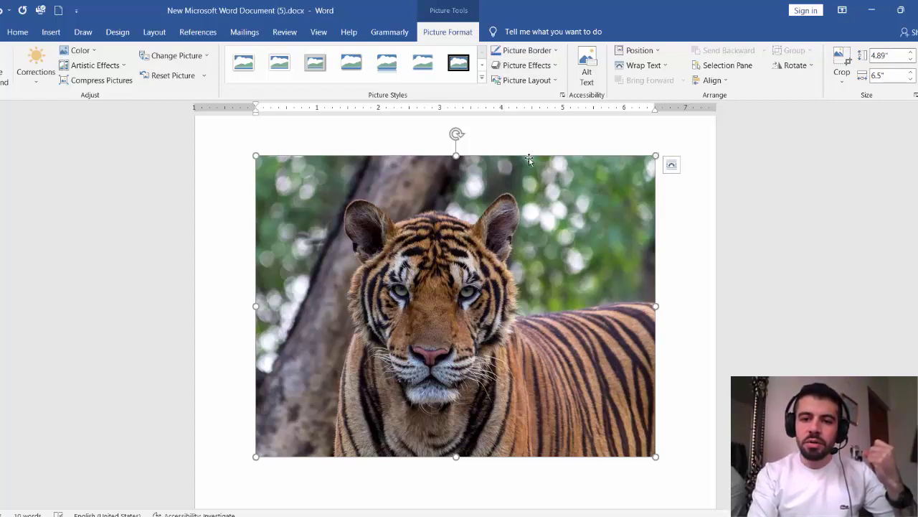
drag(456, 156, 453, 220)
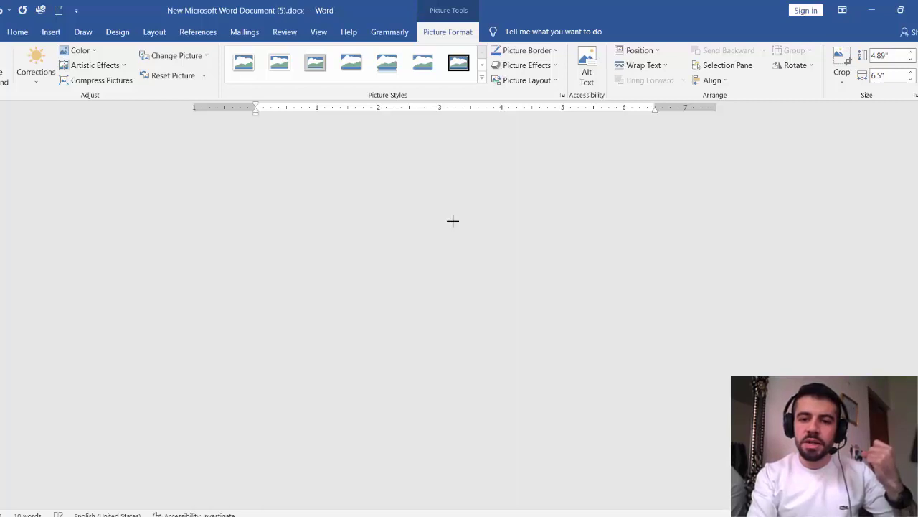
drag(656, 174, 482, 225)
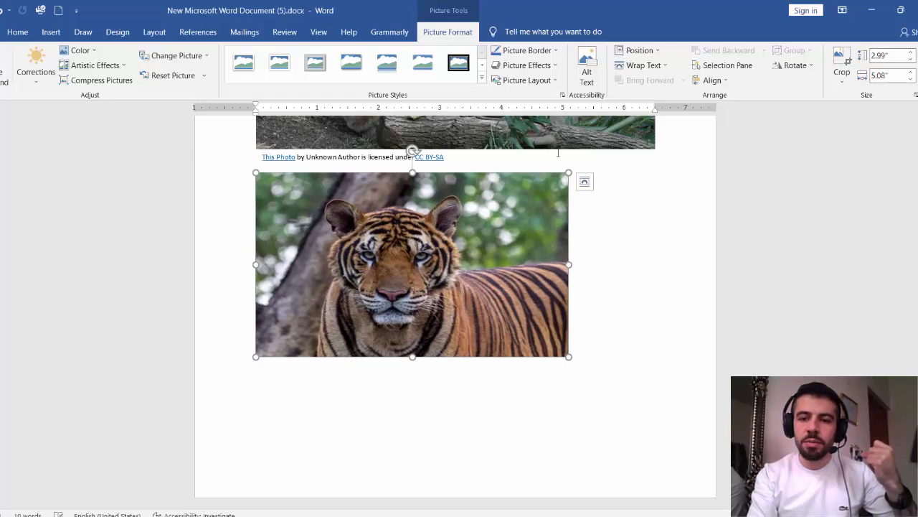
Shrink the panda picture to about 2.98" high and 3.84" wide, and delete its attribution caption.
click(555, 153)
drag(658, 183, 498, 229)
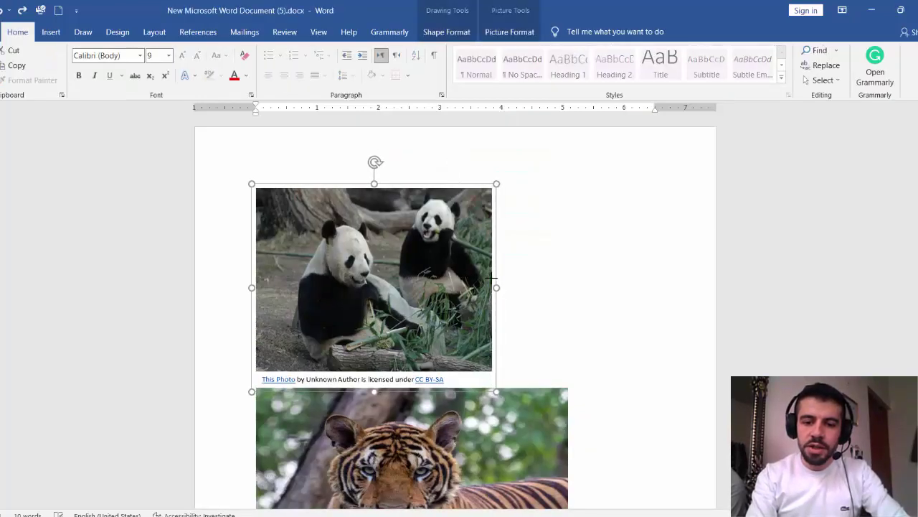
click(407, 378)
key(Delete)
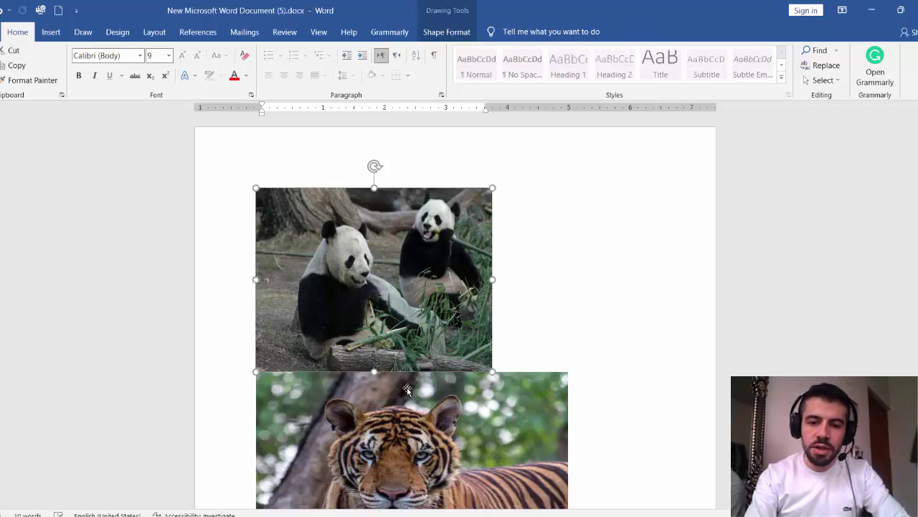
Rotate the tiger picture slightly clockwise so that it sits at a slant.
click(407, 389)
drag(411, 245, 439, 301)
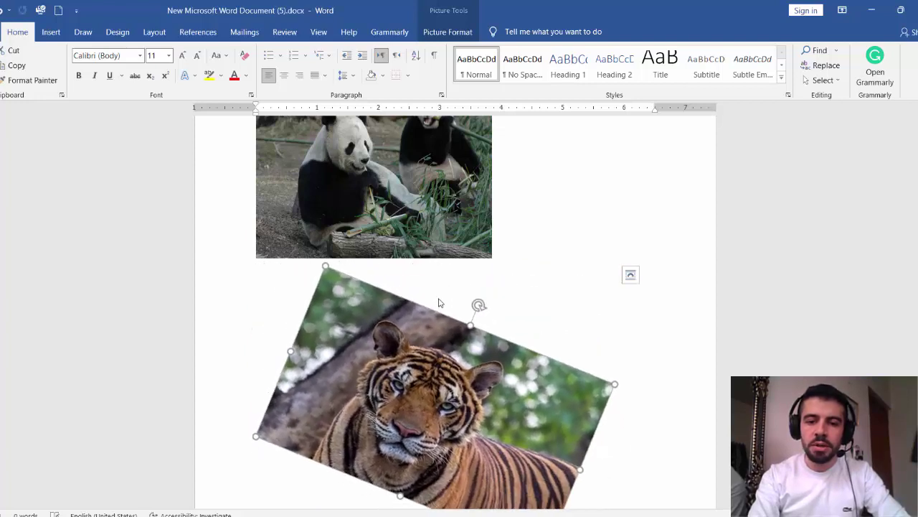
Apply the beveled picture style with rounded corners to the panda picture.
scroll(700, 304, up, 1)
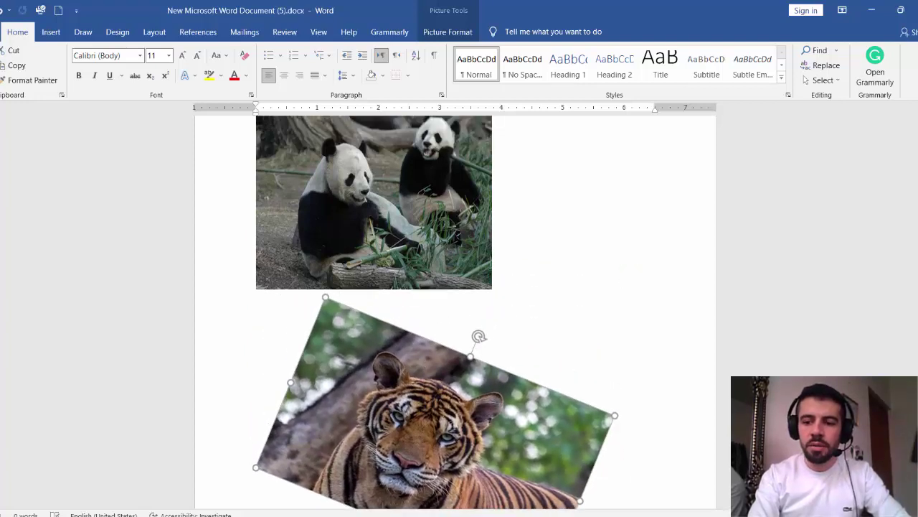
click(445, 198)
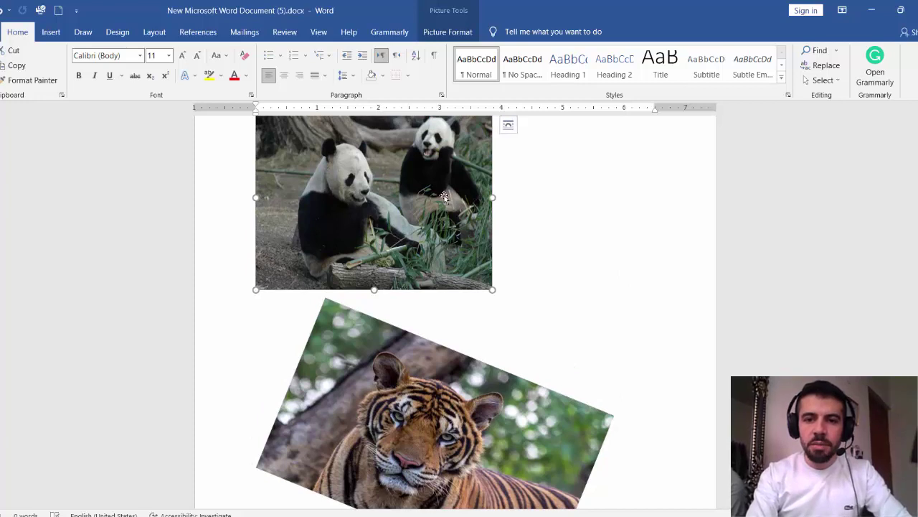
click(450, 31)
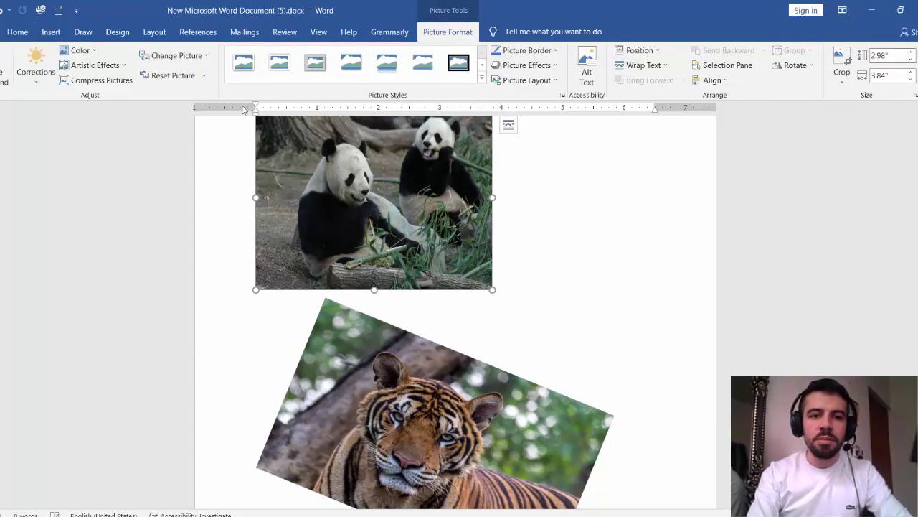
click(482, 78)
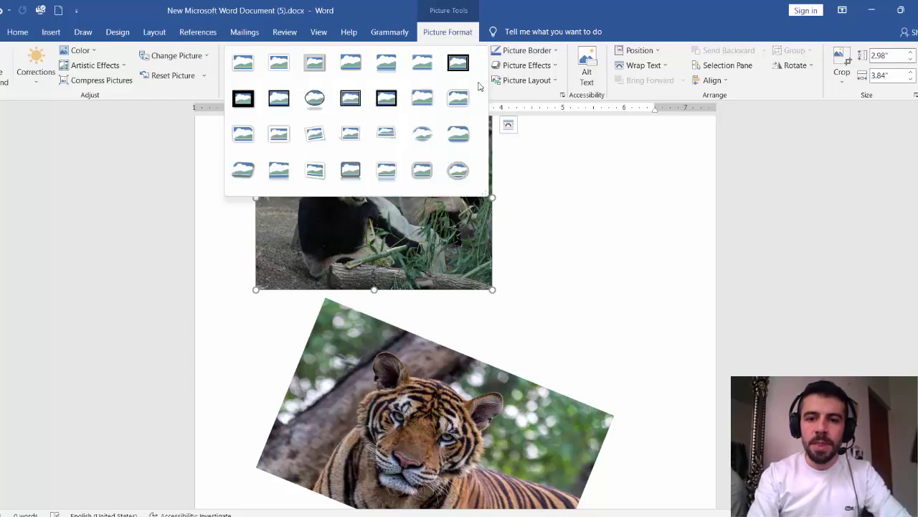
click(462, 134)
Apply the soft-edged oval picture style to the tiger picture and set its border color to yellow.
click(452, 374)
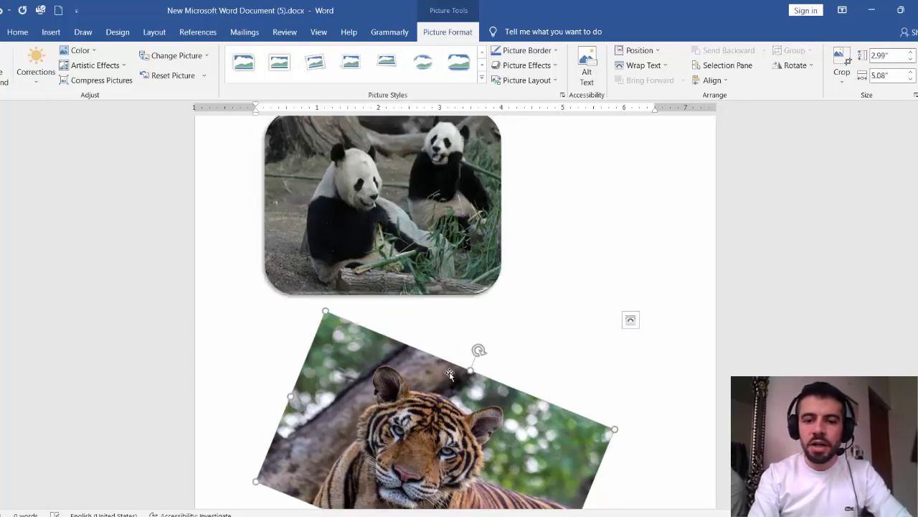
click(424, 69)
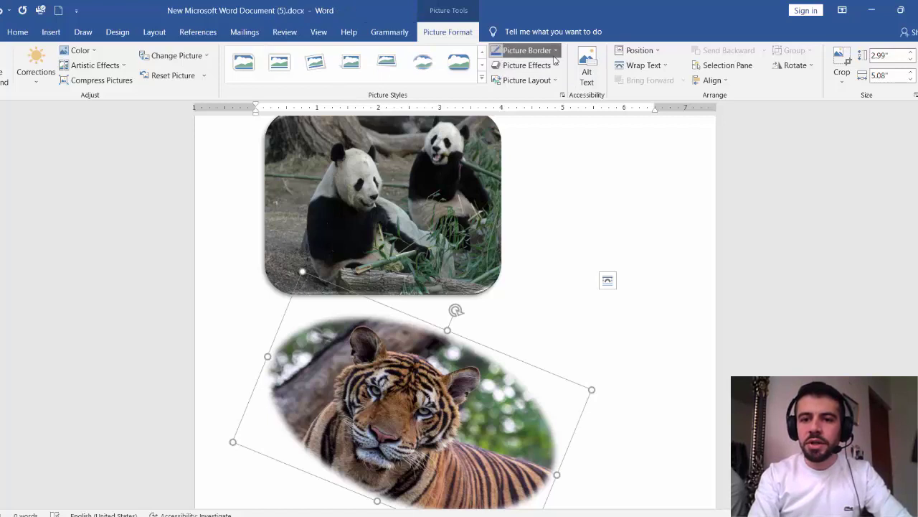
click(529, 50)
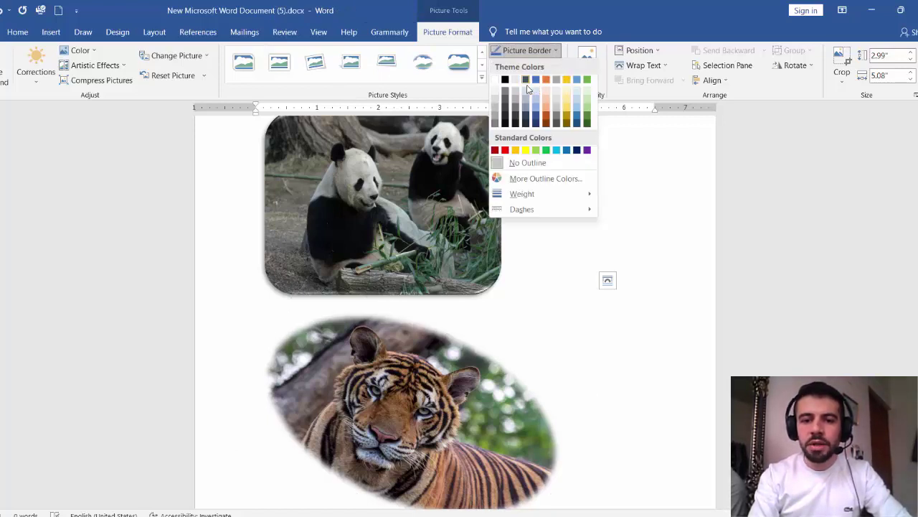
click(527, 149)
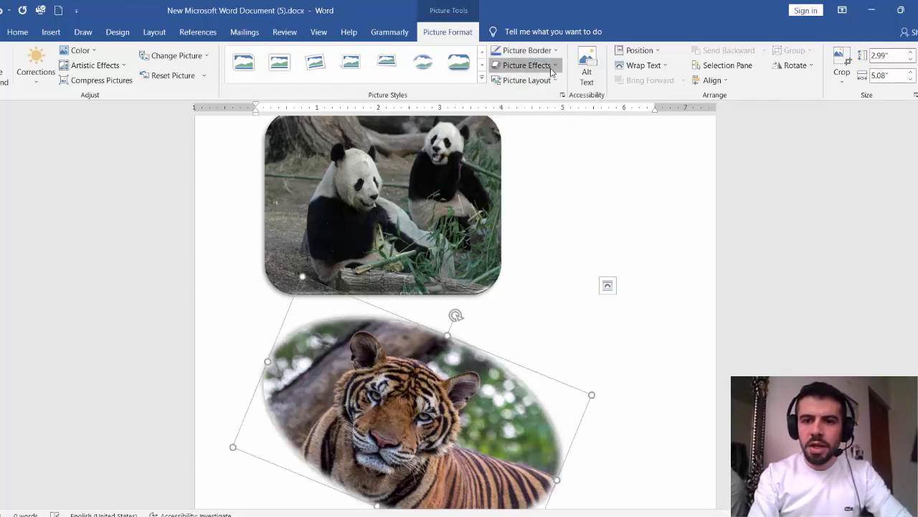
click(547, 65)
mouse_move(543, 122)
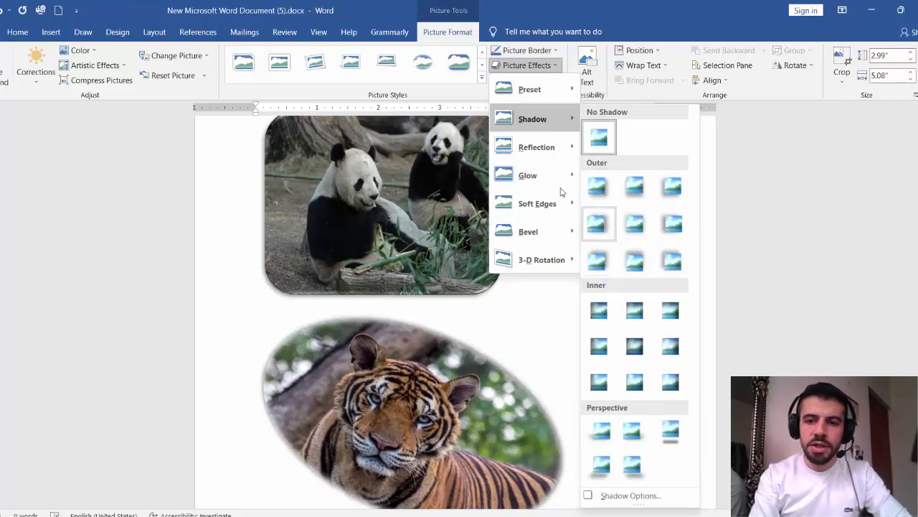
mouse_move(546, 147)
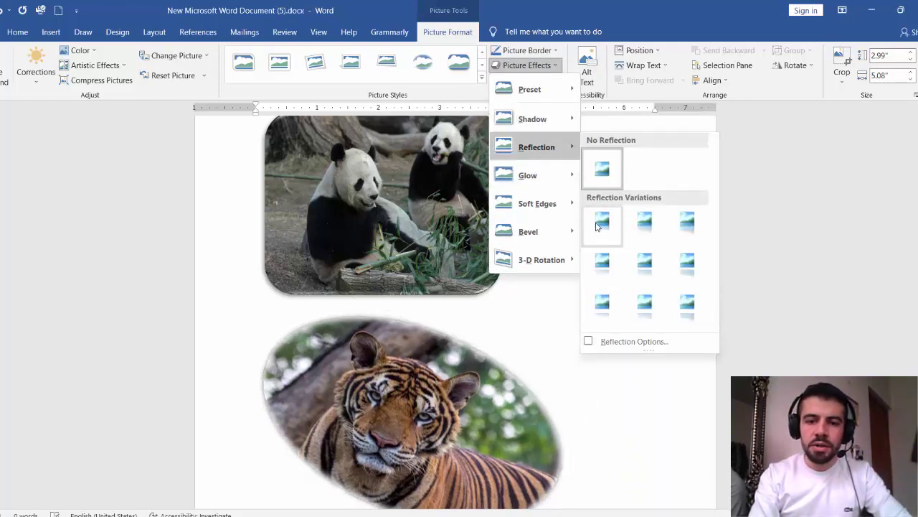
click(445, 348)
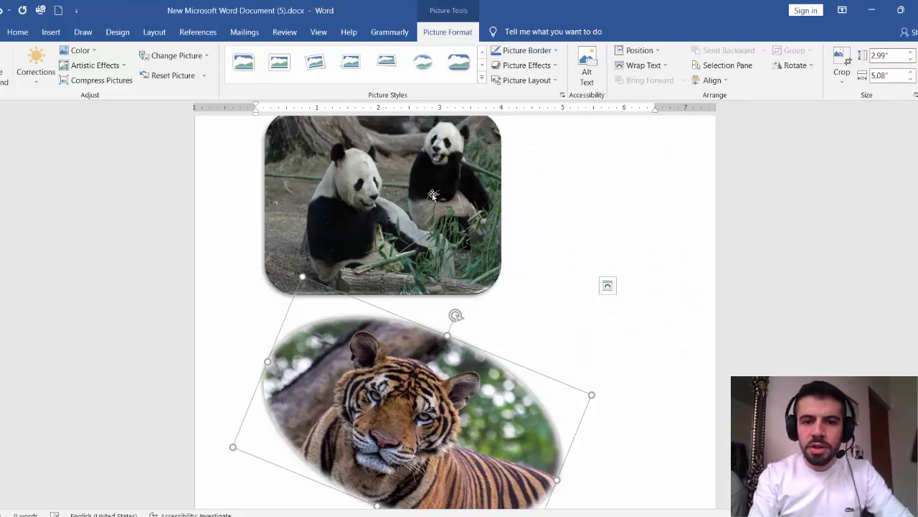
click(586, 267)
Set the panda picture's text wrapping to Square and move the picture slightly to the right on the page.
click(434, 203)
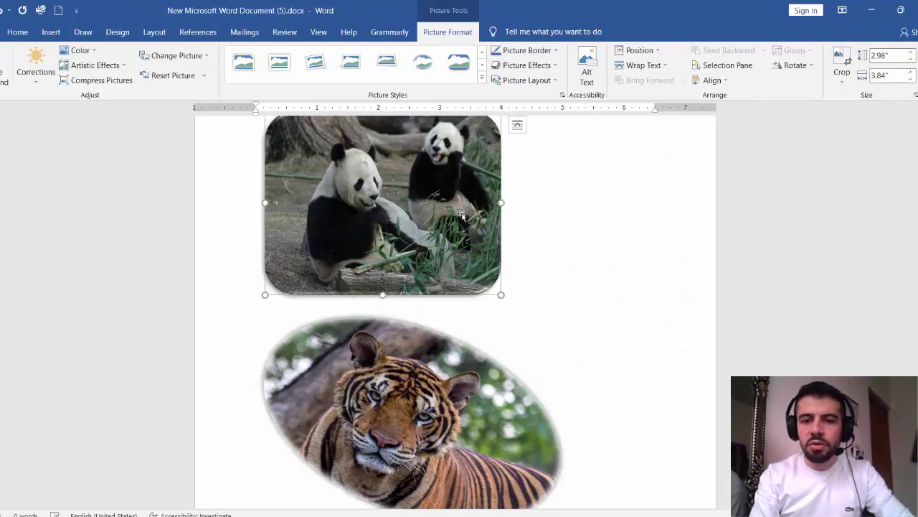
right_click(453, 212)
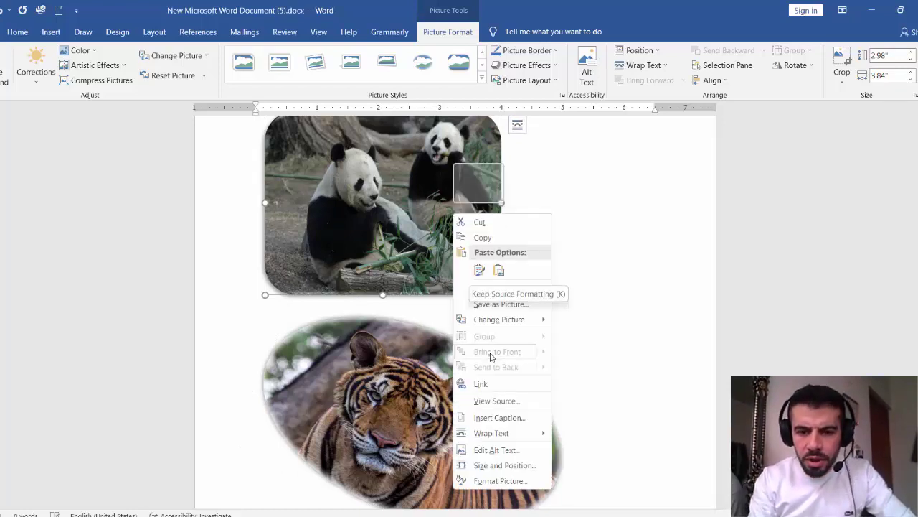
mouse_move(506, 439)
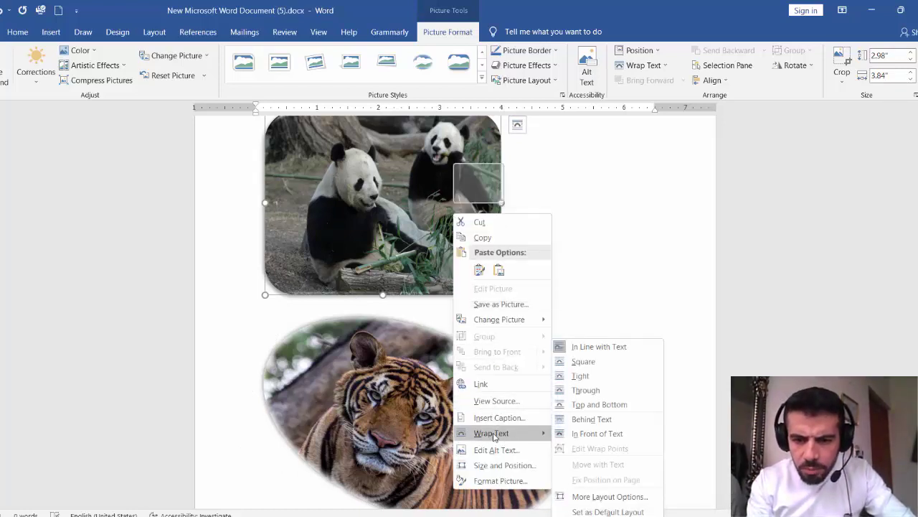
click(592, 363)
click(562, 295)
click(524, 327)
drag(445, 240, 488, 217)
Set the tiger picture's text wrapping to Tight and move it so that it overlaps the panda picture.
click(398, 352)
right_click(398, 352)
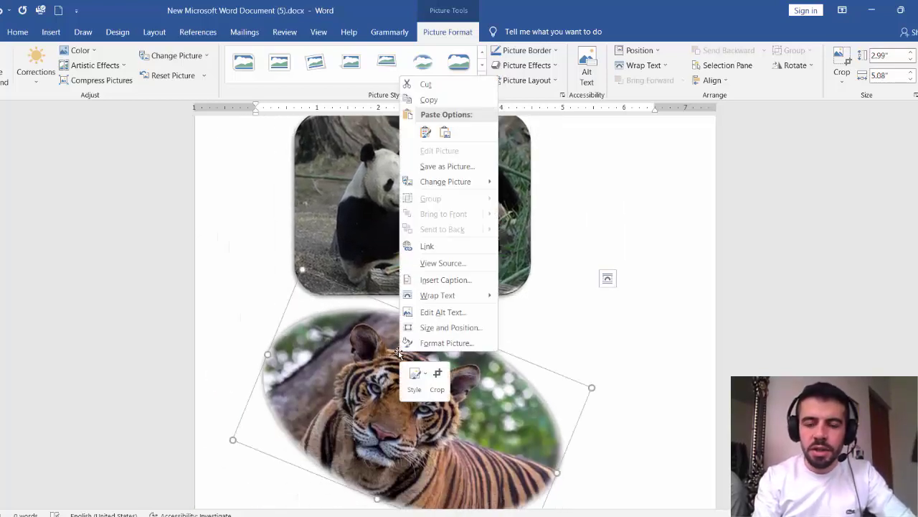
mouse_move(464, 294)
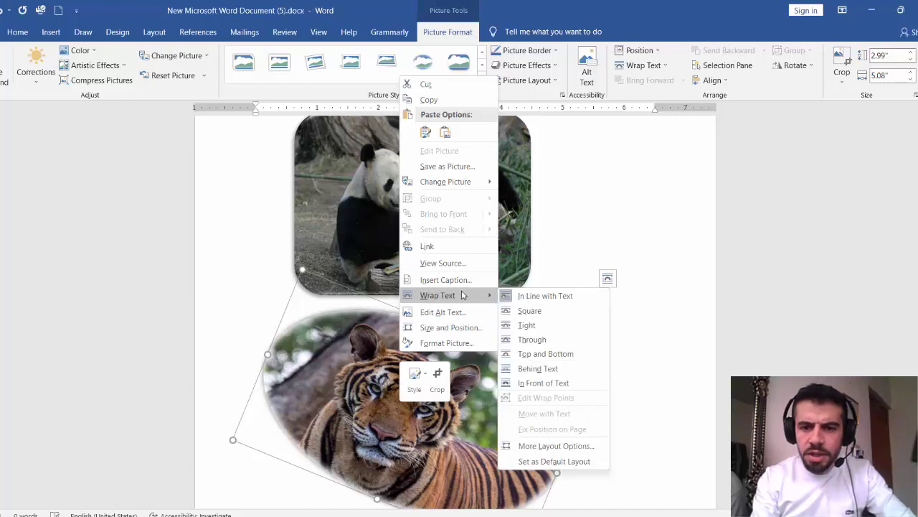
click(528, 324)
drag(364, 339, 439, 235)
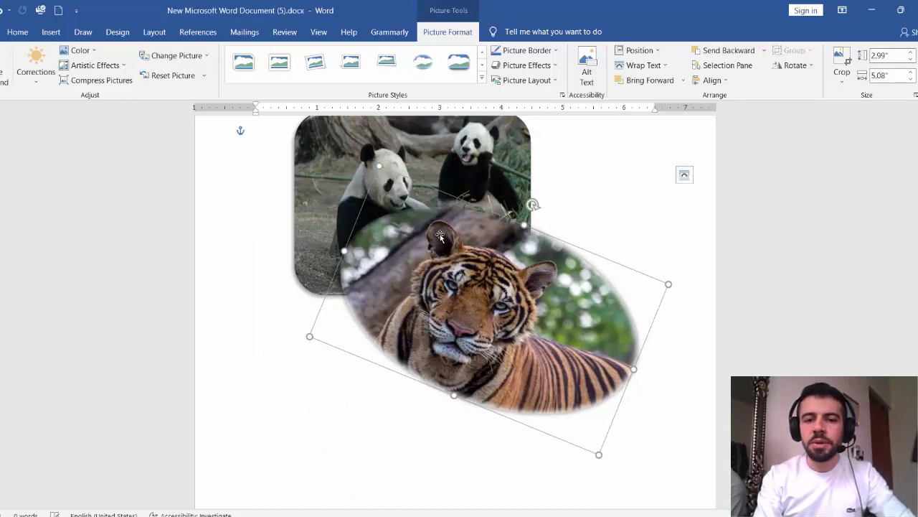
Reposition both pictures so that the tiger covers only the lower right corner of the panda picture.
drag(347, 181, 318, 233)
drag(524, 330, 549, 351)
drag(333, 220, 350, 207)
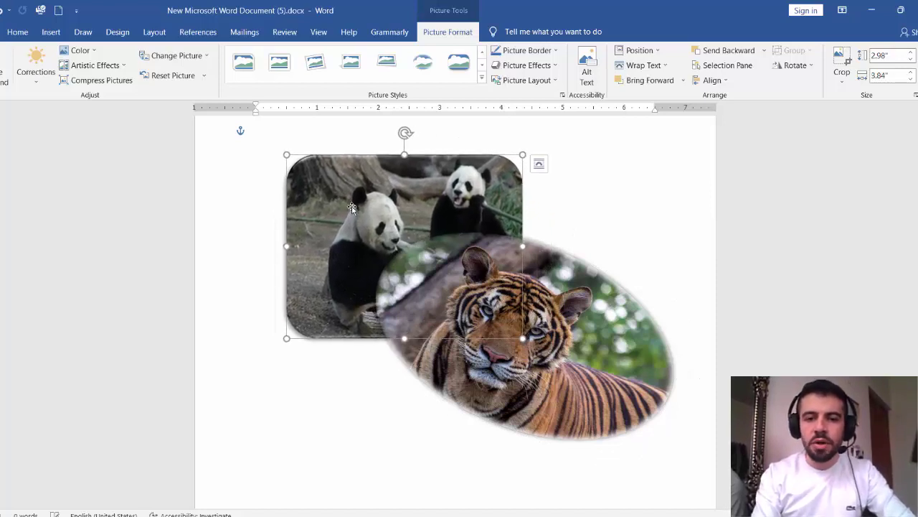
Bring the panda picture to the front of the tiger picture and adjust its position over the overlap.
right_click(350, 207)
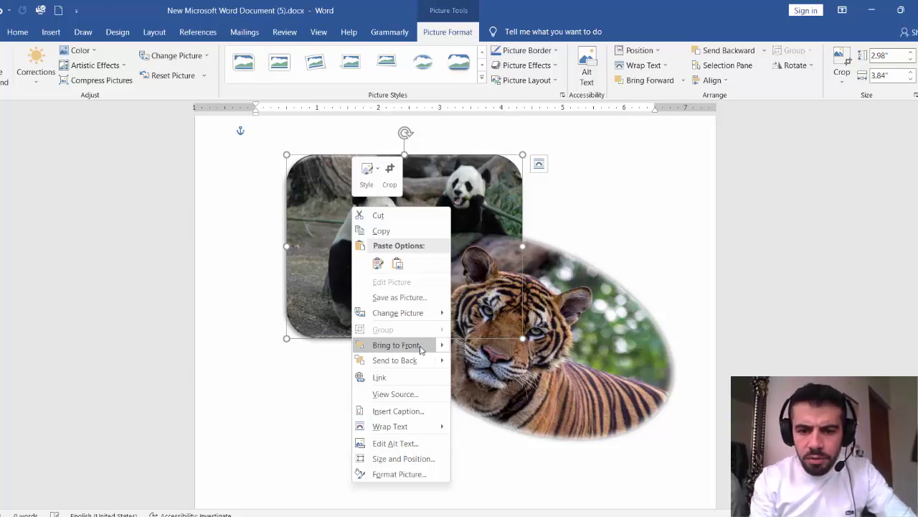
mouse_move(437, 349)
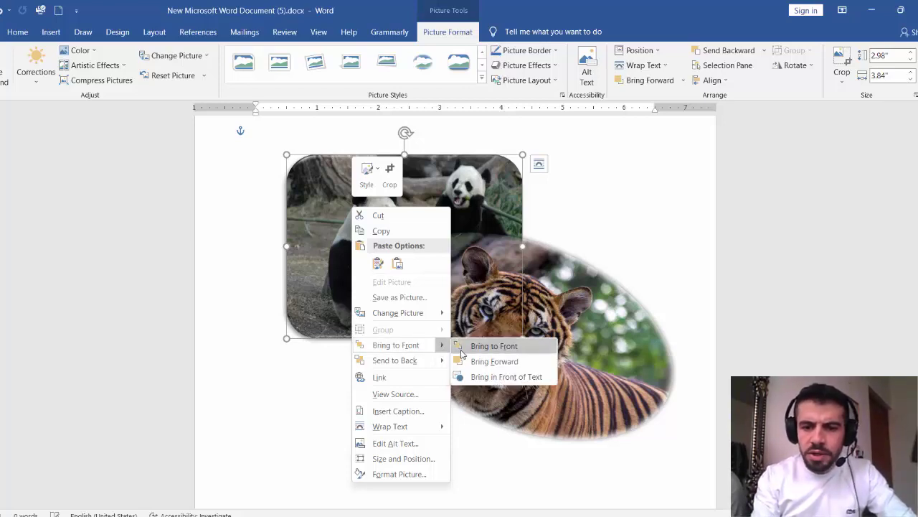
click(494, 346)
drag(418, 251, 371, 207)
drag(325, 186, 333, 205)
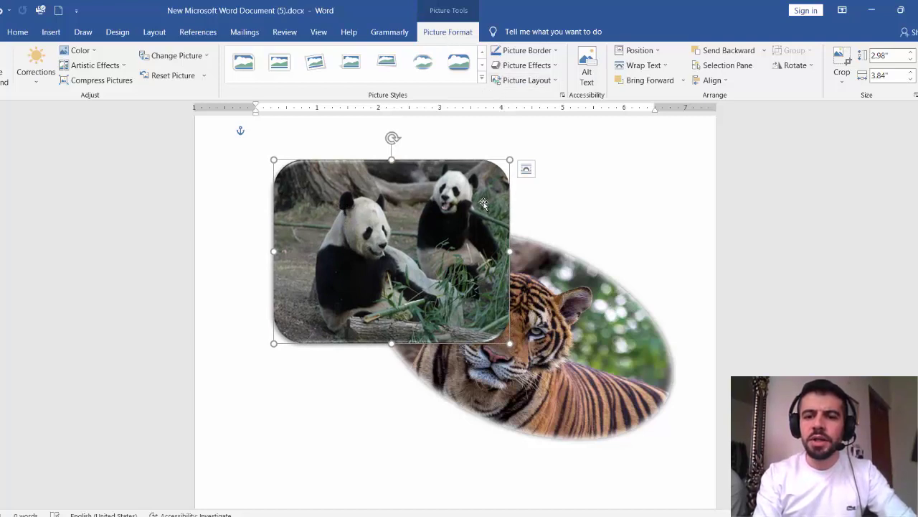
Delete the panda and tiger pictures from the page.
key(Delete)
click(480, 267)
key(Delete)
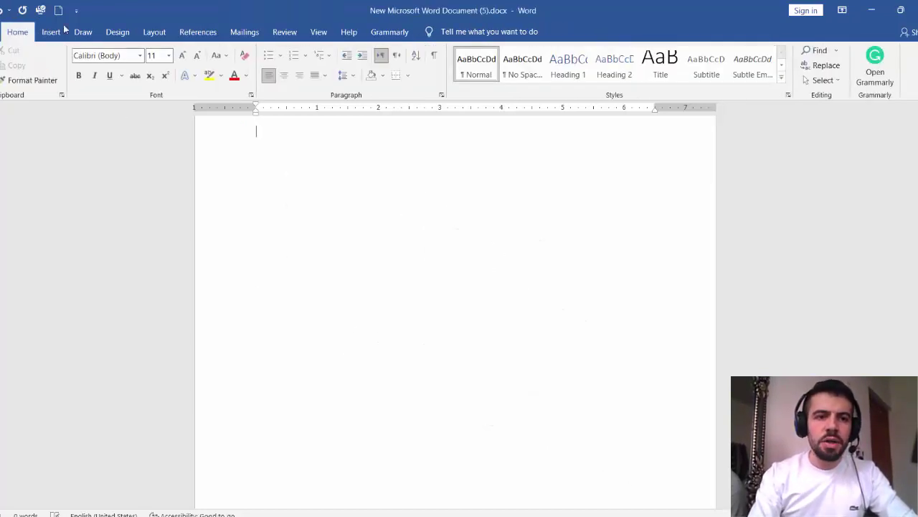
Draw an oval shape about 1.48" high and 1.68" wide and place it at the page's left margin.
click(51, 31)
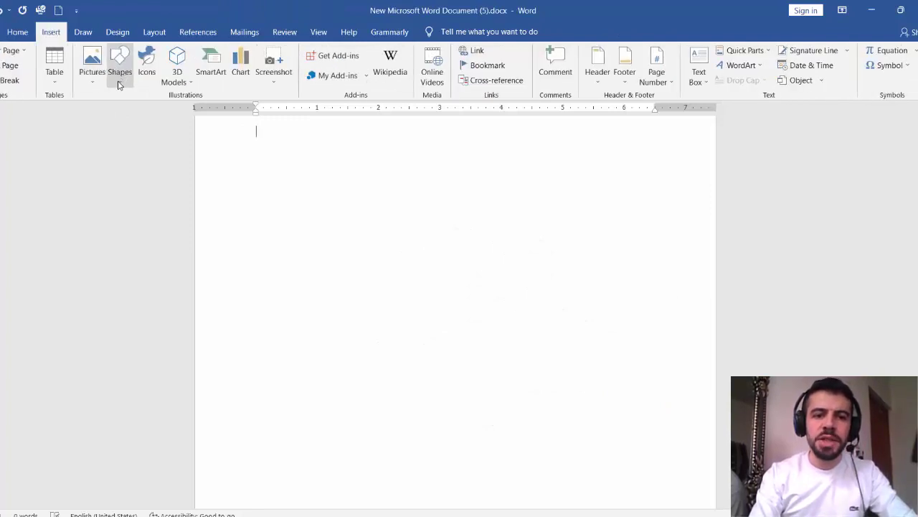
click(120, 84)
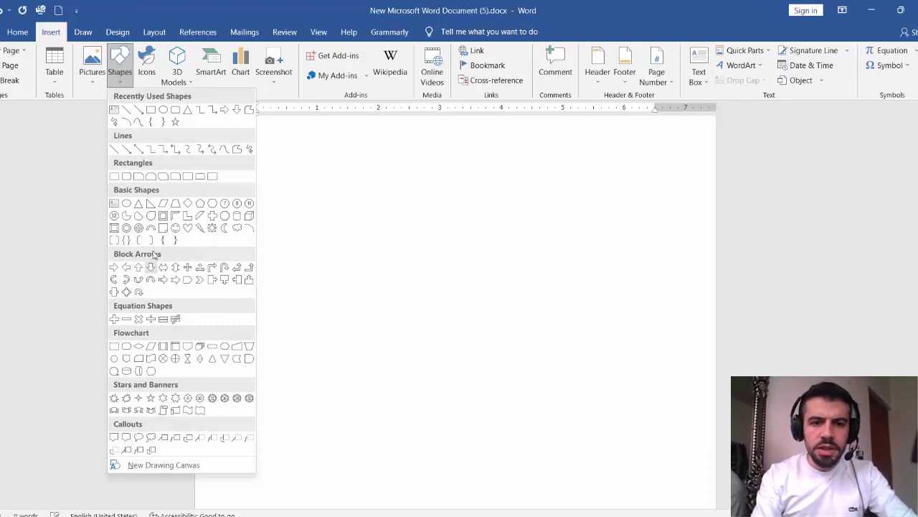
click(163, 113)
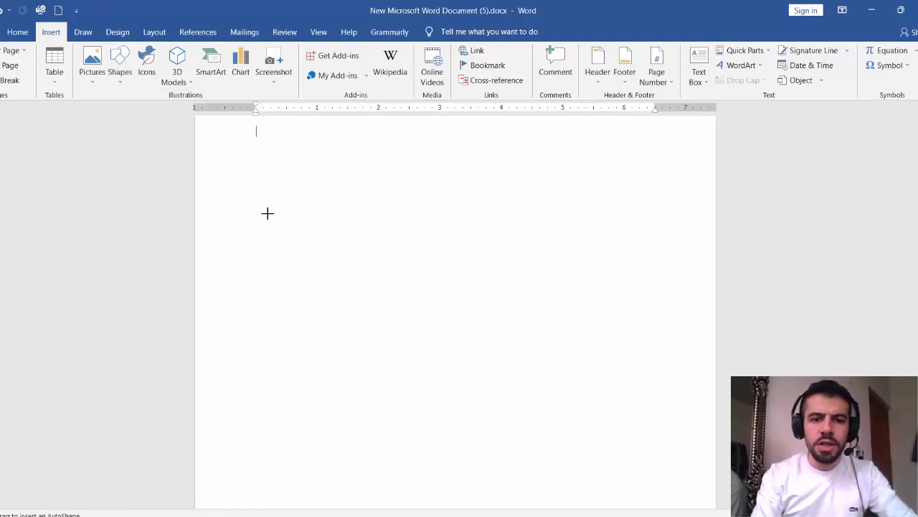
drag(383, 210, 280, 302)
drag(330, 277, 302, 275)
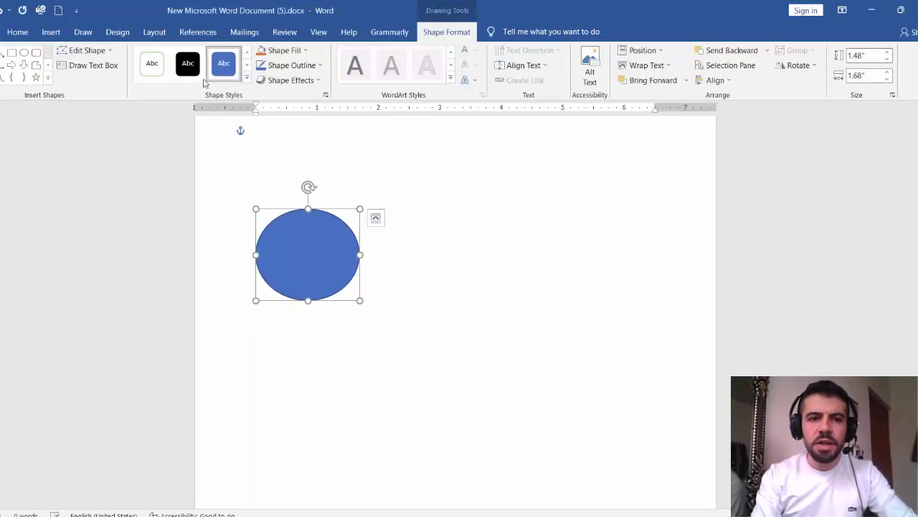
Draw a sun shape about 1.77" high and 2.07" wide and place it to the right of the oval.
click(51, 32)
click(123, 80)
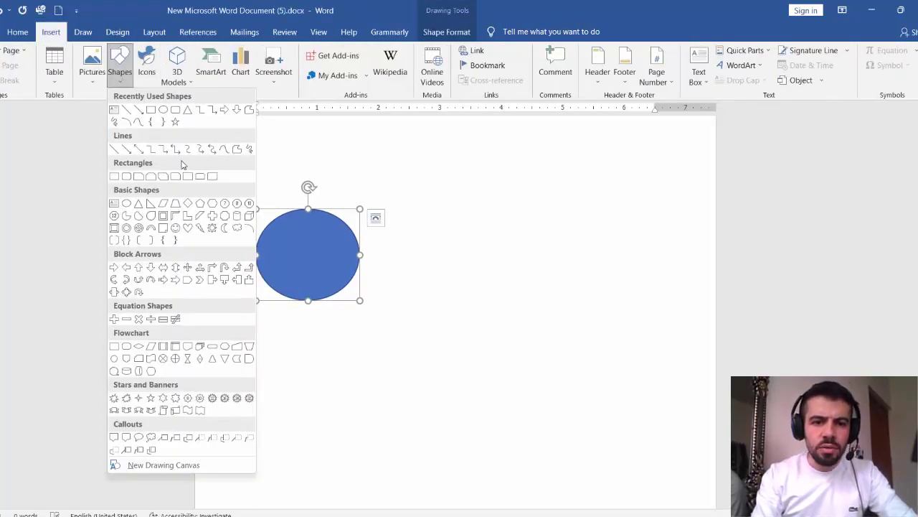
click(211, 216)
drag(502, 213, 374, 324)
drag(412, 264, 477, 252)
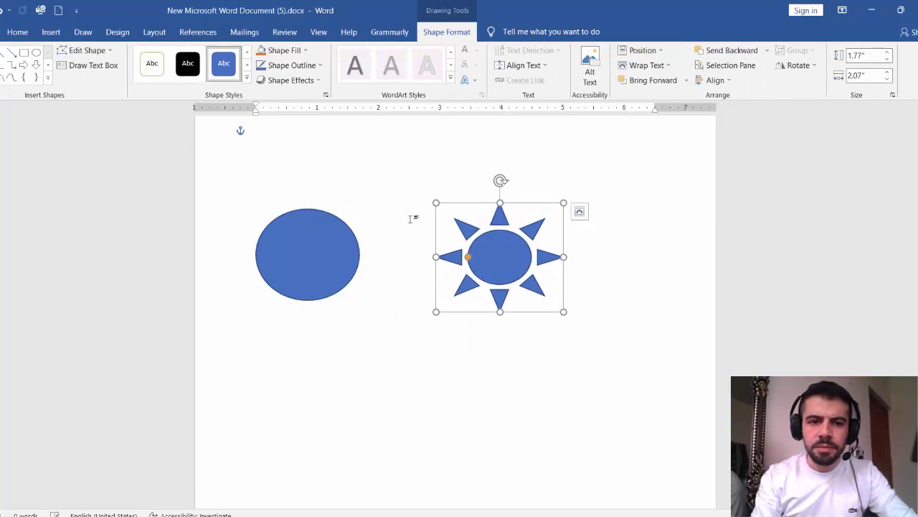
Draw a double-headed block arrow about 0.69" high and 1.33" wide beside the oval, and move the sun right to clear it.
click(50, 31)
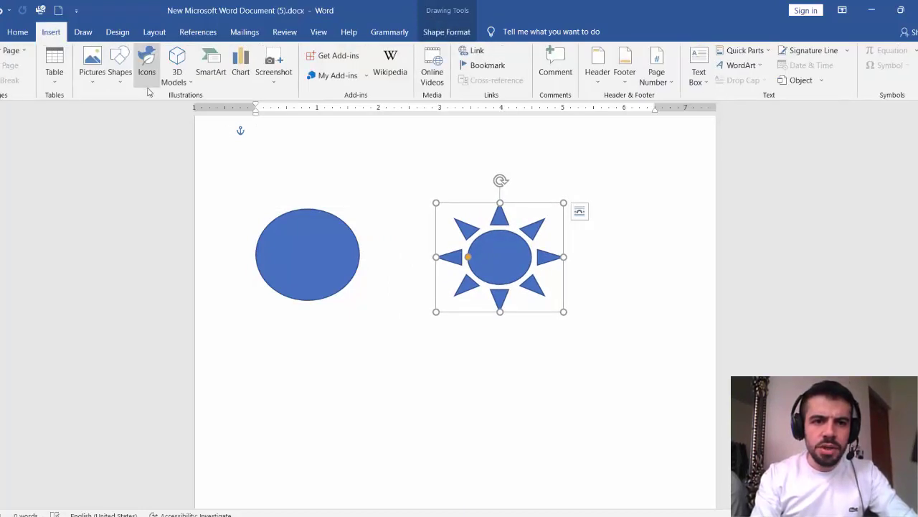
click(123, 86)
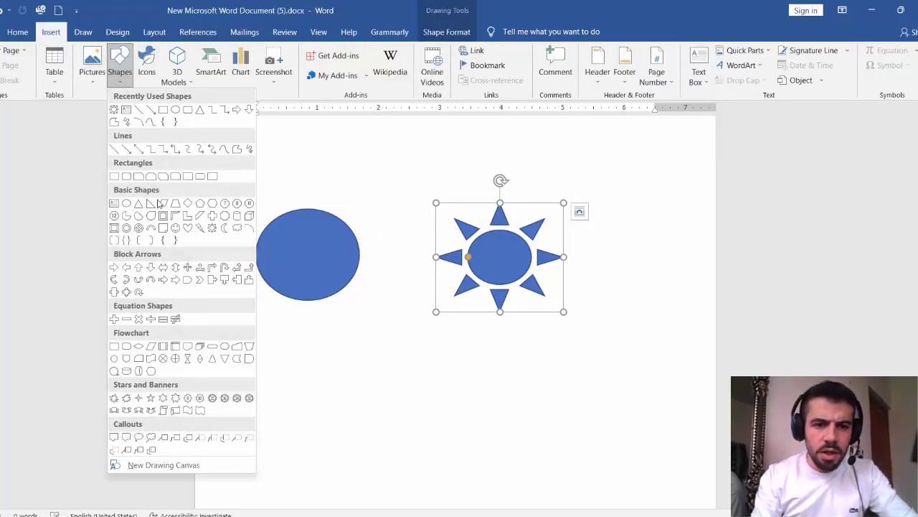
click(162, 267)
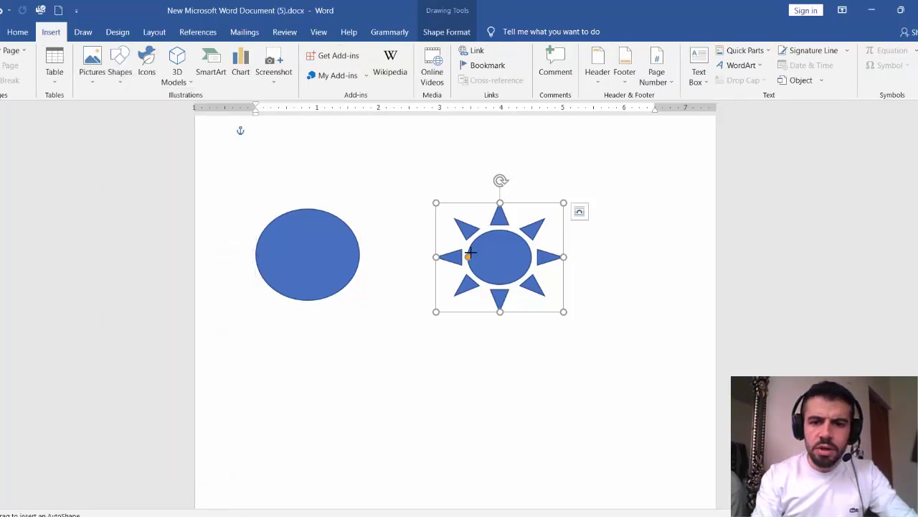
drag(447, 228, 365, 271)
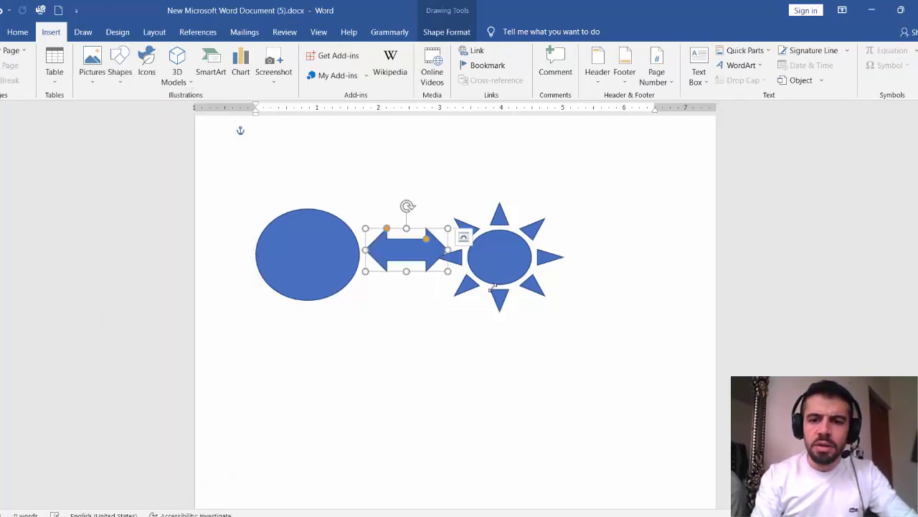
drag(506, 285, 530, 279)
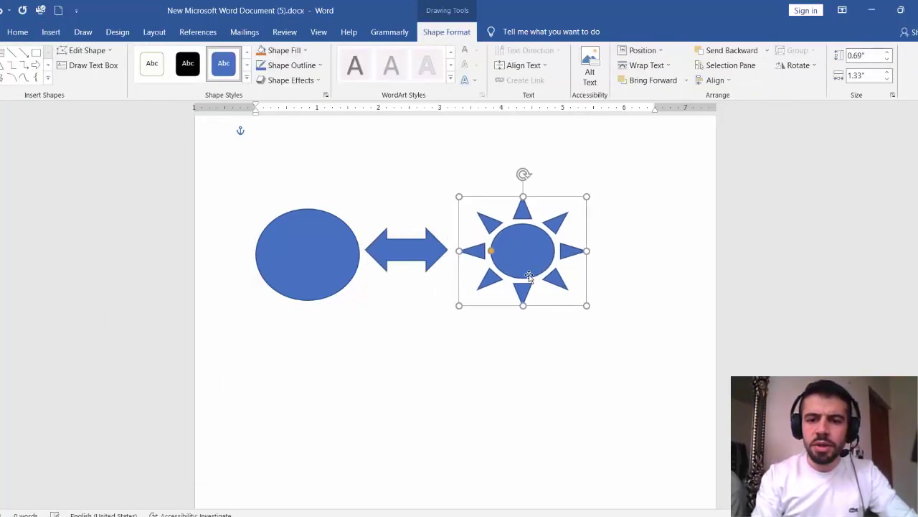
click(438, 316)
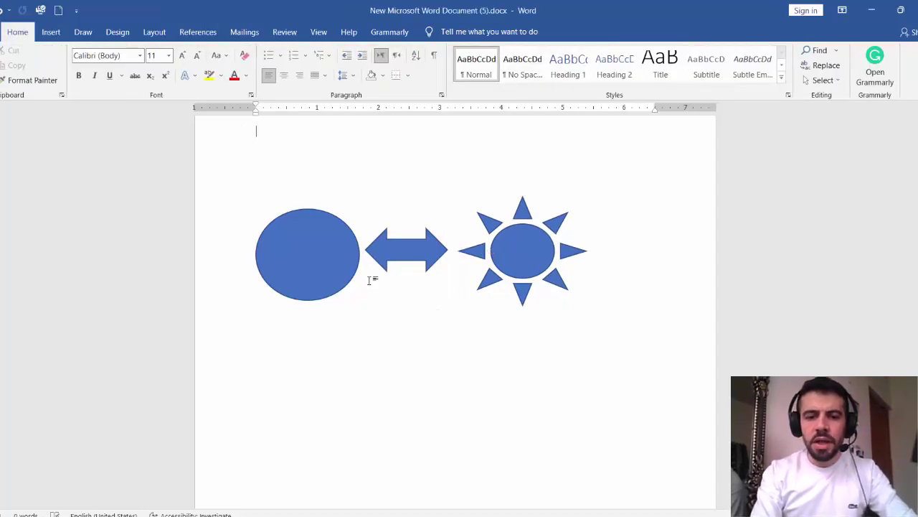
Add the text "Circle" inside the oval and "Sun" inside the sun shape.
click(336, 264)
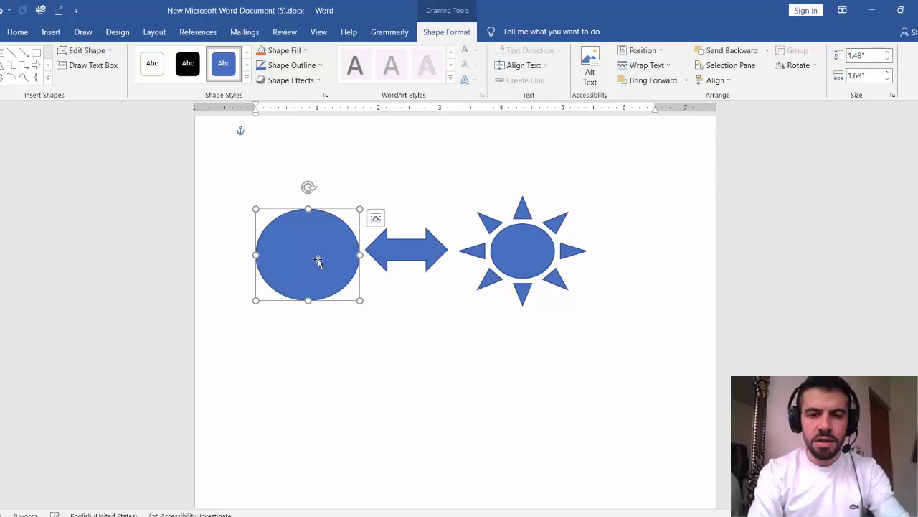
text(Circle)
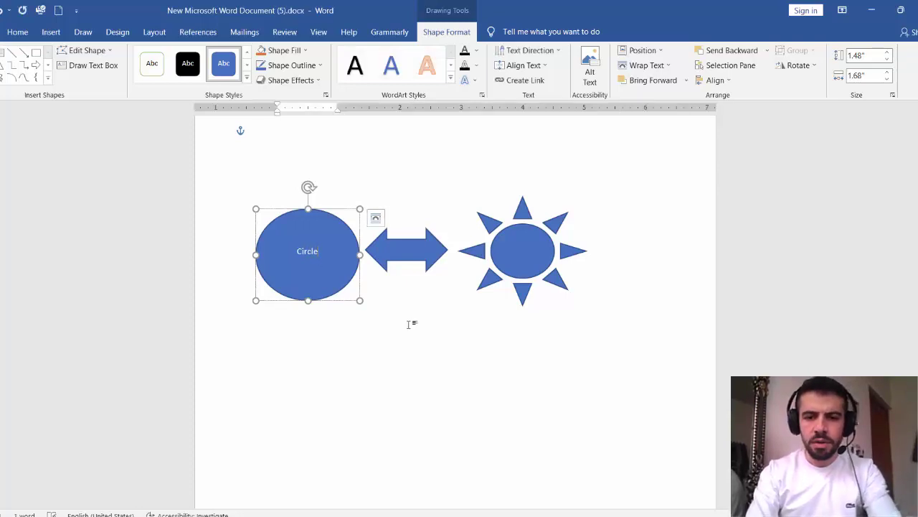
click(409, 324)
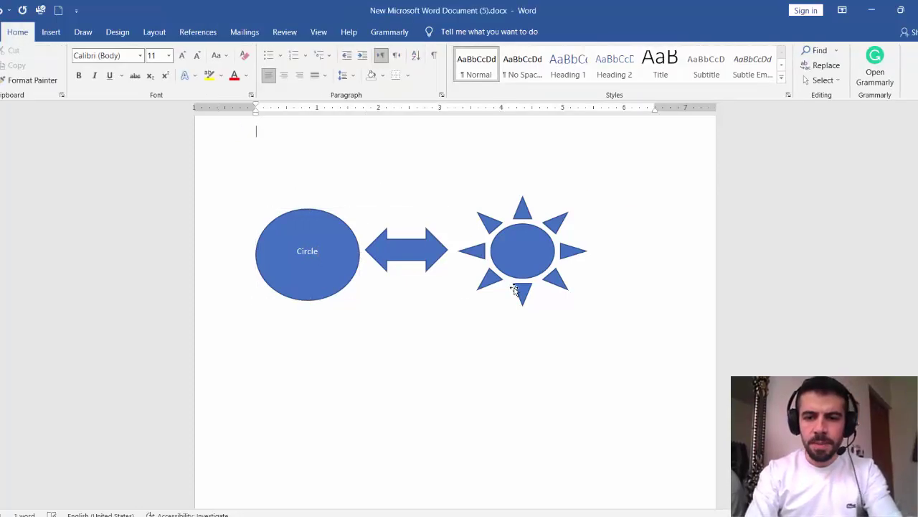
click(517, 266)
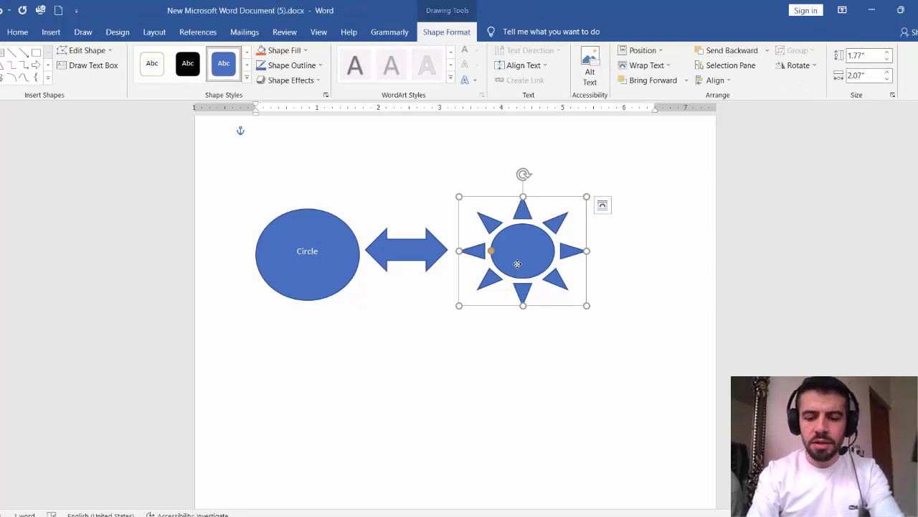
text(Sun)
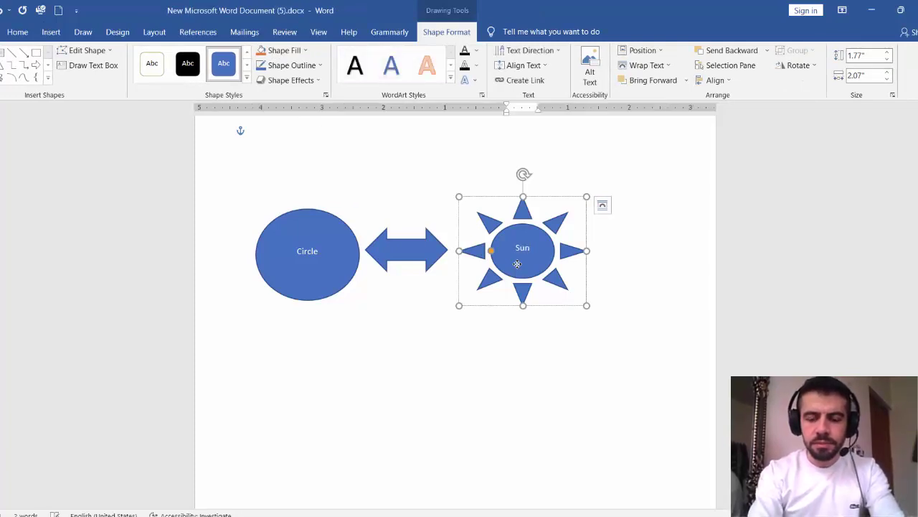
click(550, 340)
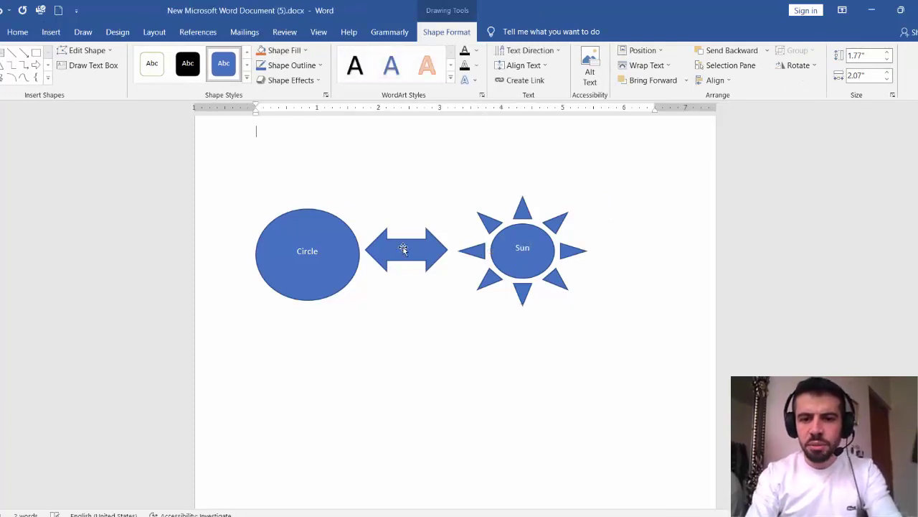
Apply the Intense Effect - Black, Dark 1 style to the circle and set its fill to standard red.
click(319, 255)
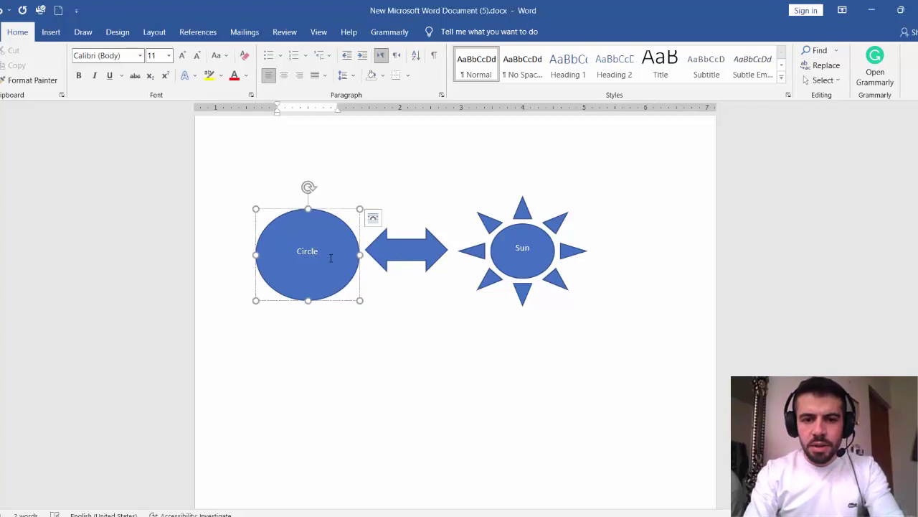
click(338, 307)
click(329, 278)
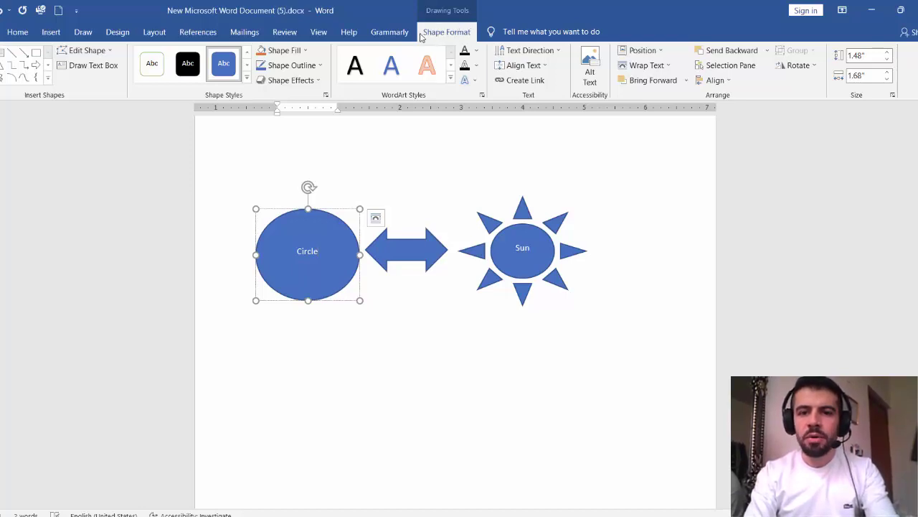
click(247, 77)
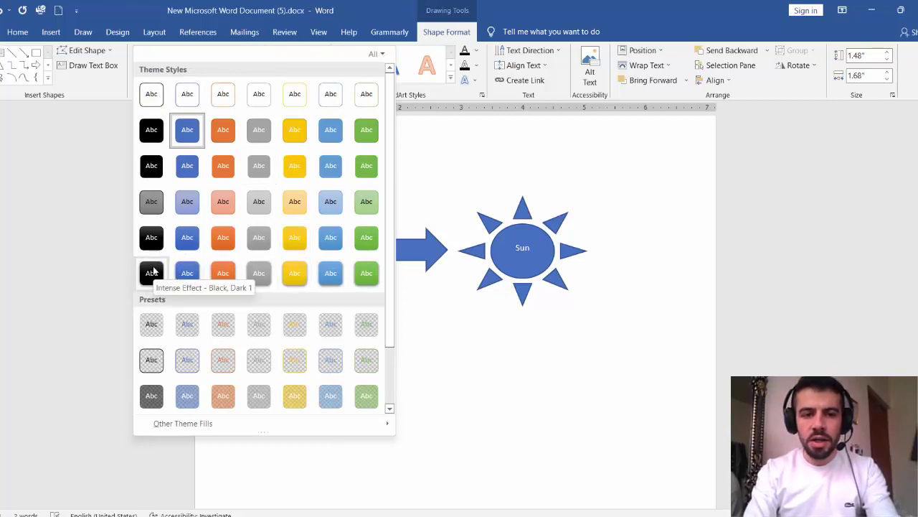
click(152, 271)
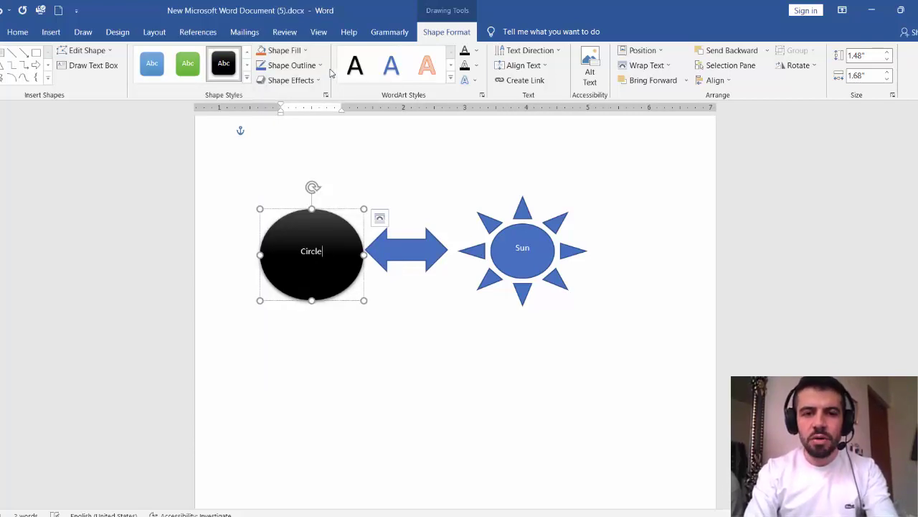
click(305, 51)
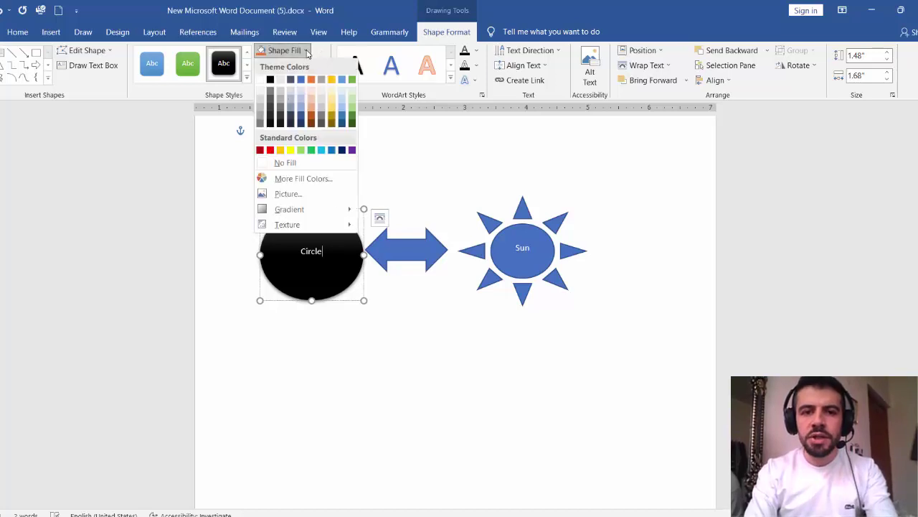
click(270, 150)
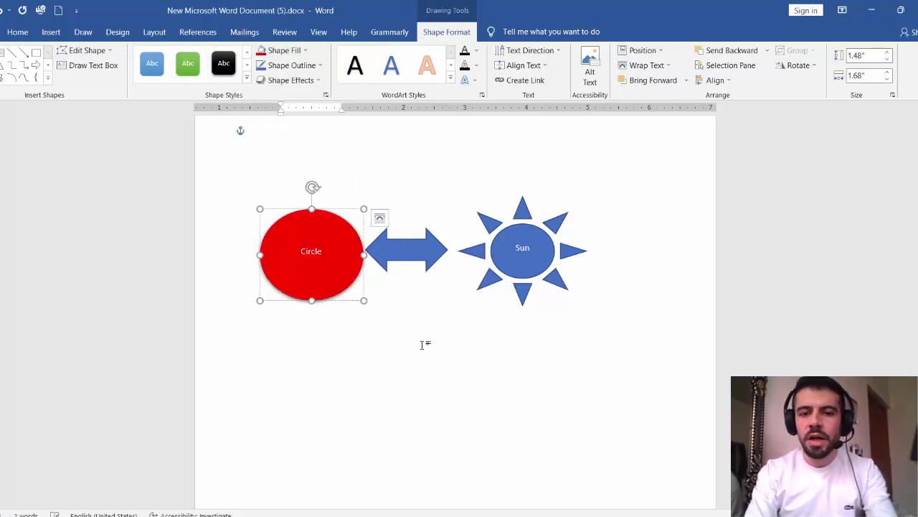
Fill the sun shape with the standard orange color.
click(519, 280)
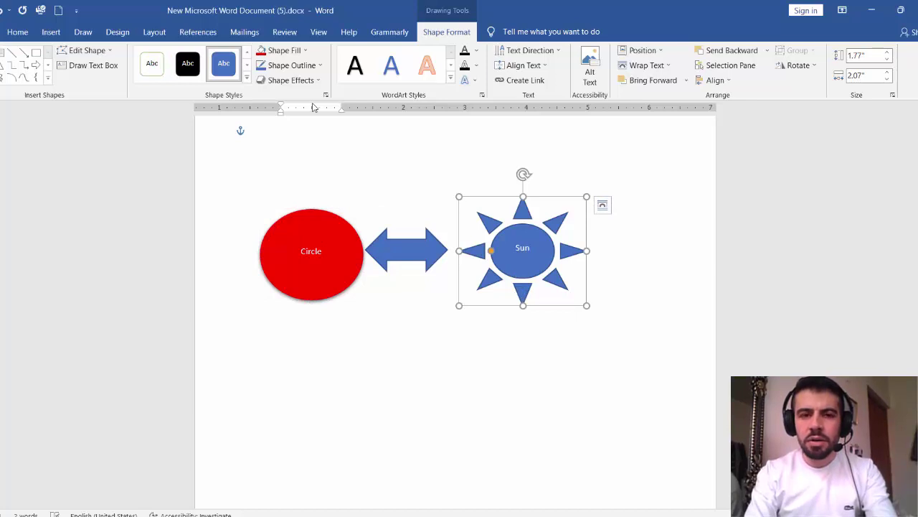
click(303, 51)
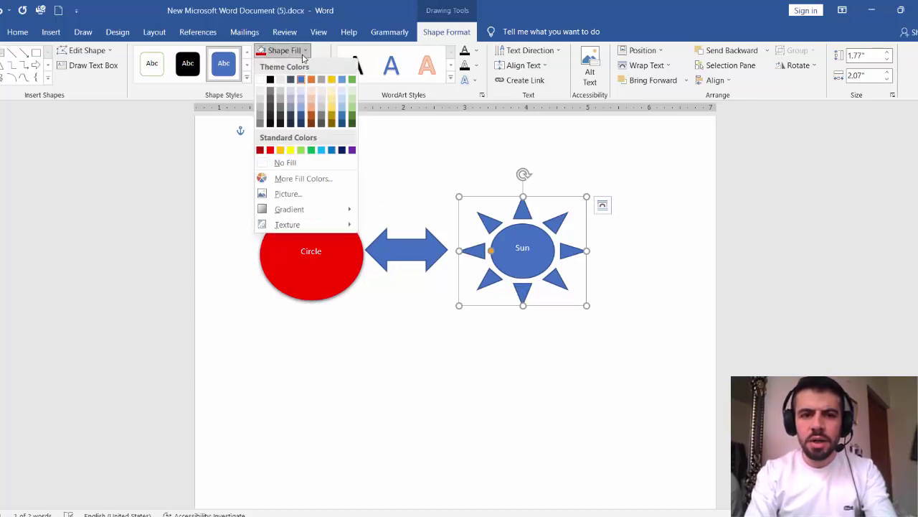
click(280, 150)
click(534, 320)
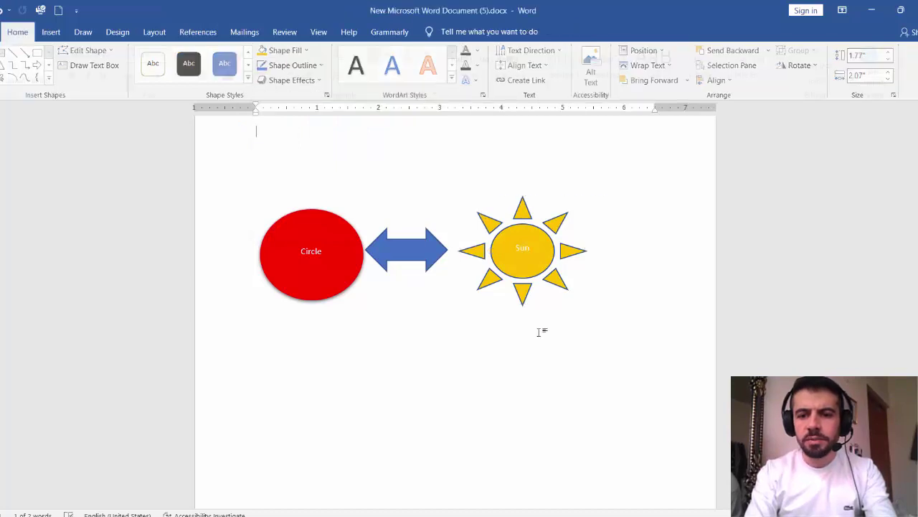
Fill the double-headed arrow between the circle and the sun with the standard light blue color.
click(401, 266)
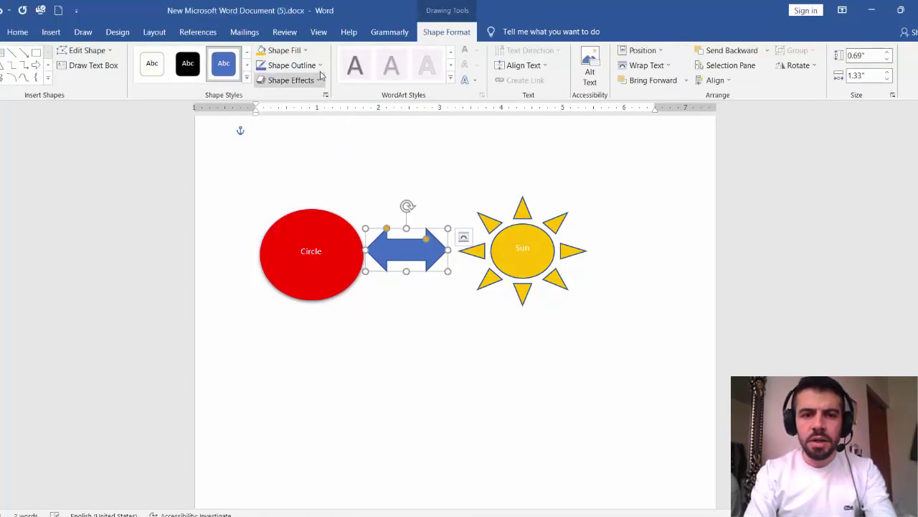
click(304, 52)
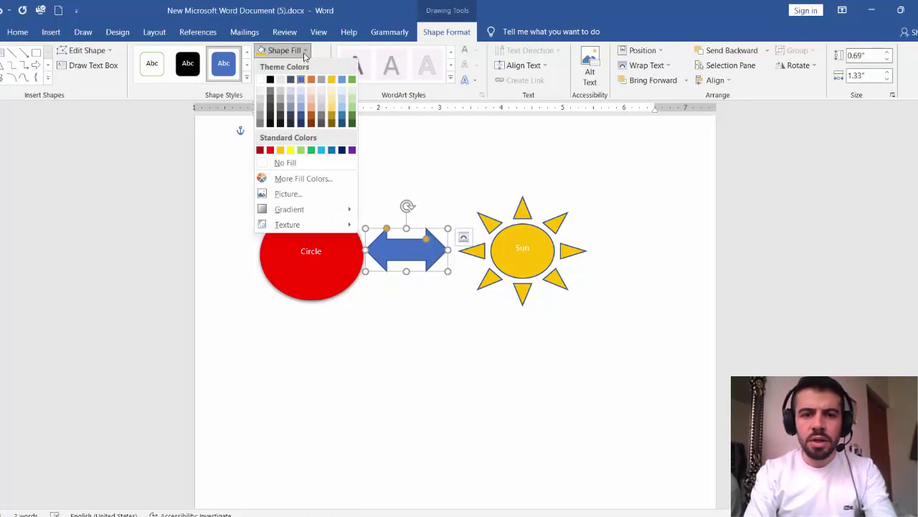
click(321, 150)
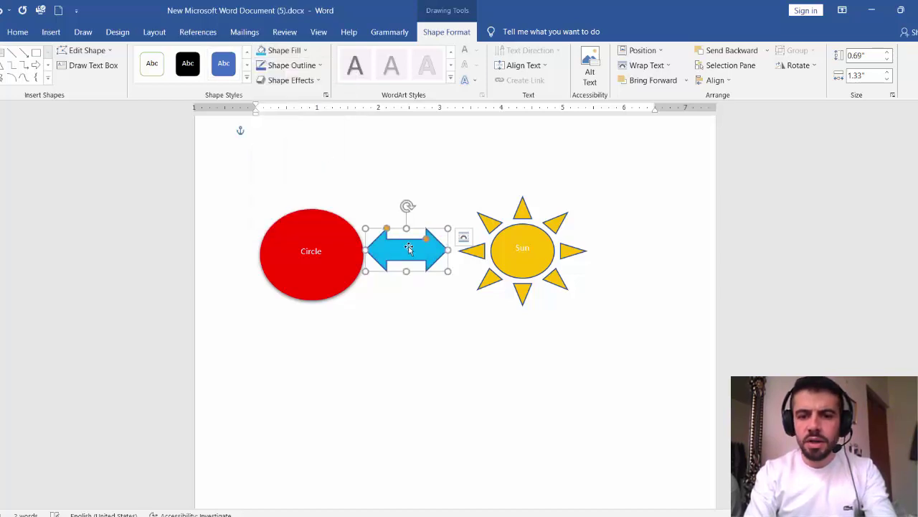
click(429, 302)
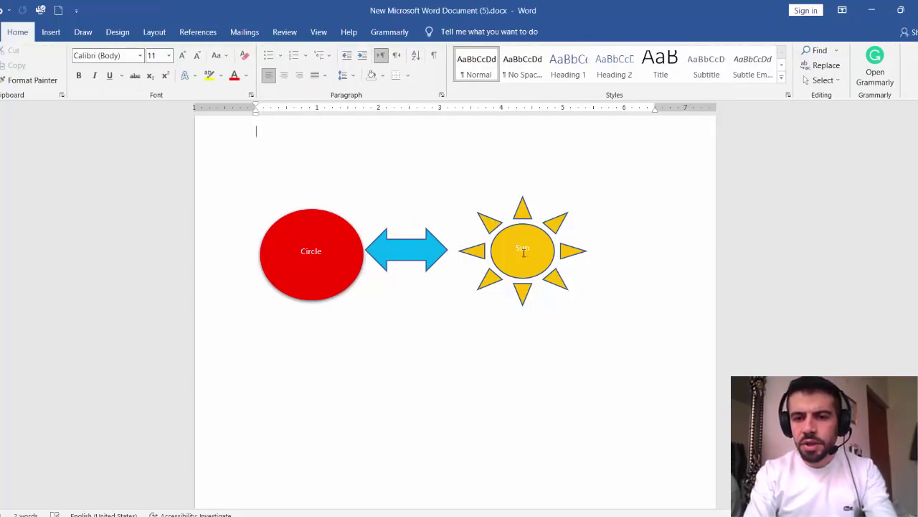
Move the sun further right and shift the double-headed arrow to sit between the circle and the sun.
drag(515, 271, 555, 277)
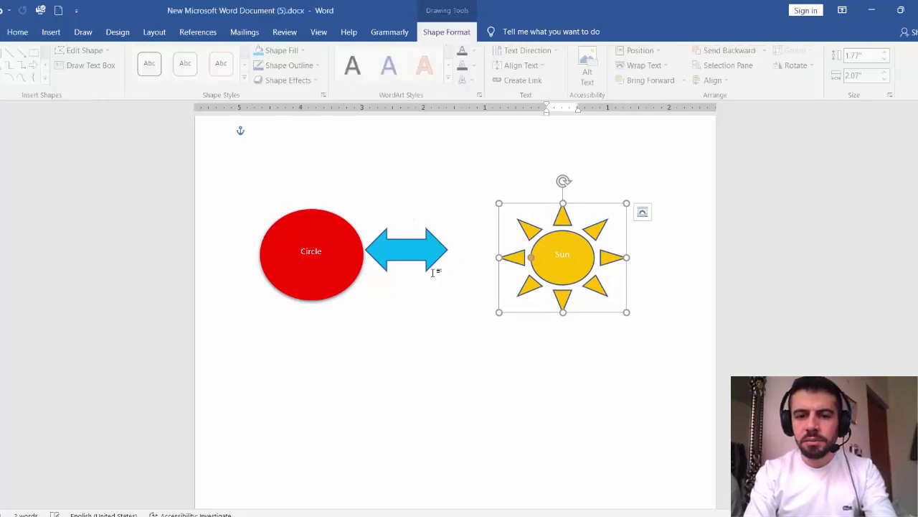
click(435, 260)
drag(435, 260, 442, 262)
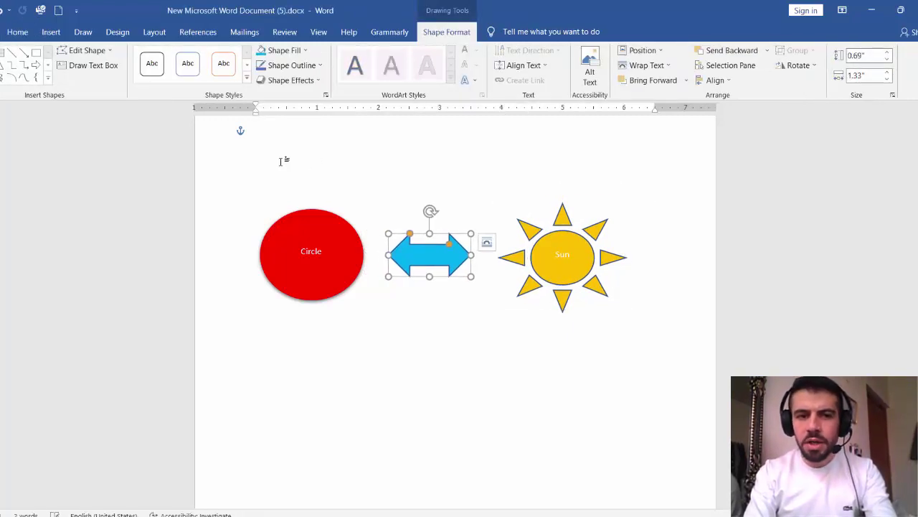
Delete the circle, the double-headed arrow and the sun from the page.
click(51, 33)
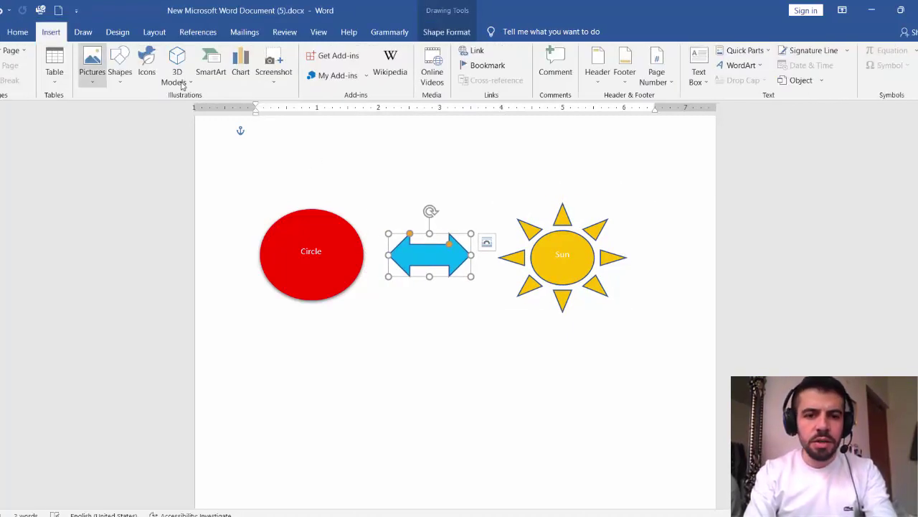
click(350, 273)
key(Delete)
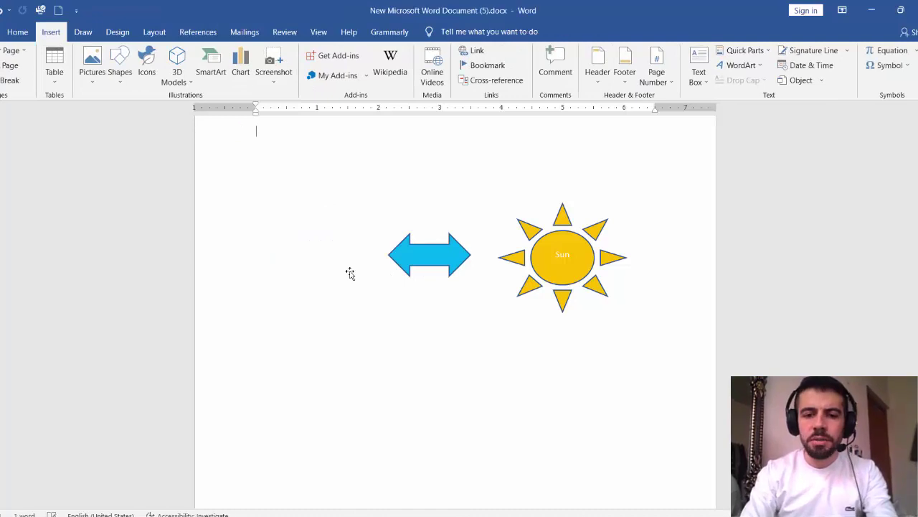
click(433, 267)
key(Delete)
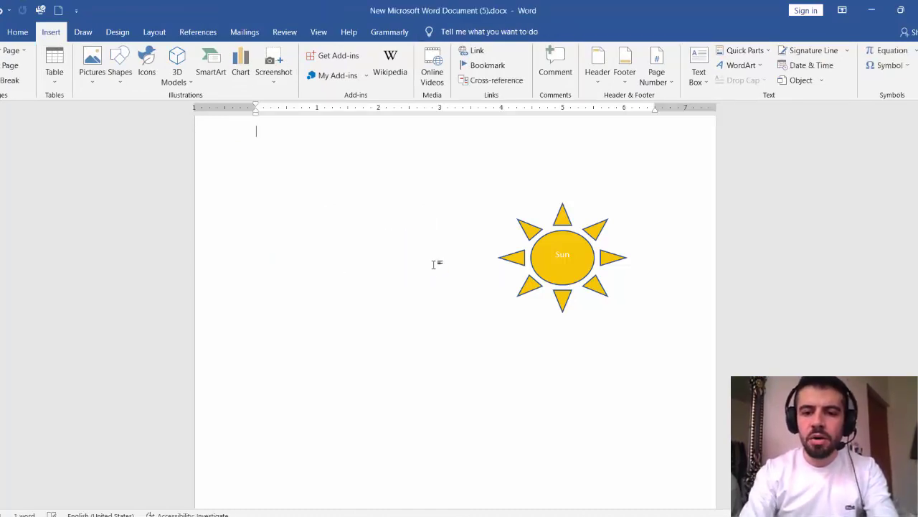
click(541, 286)
key(Delete)
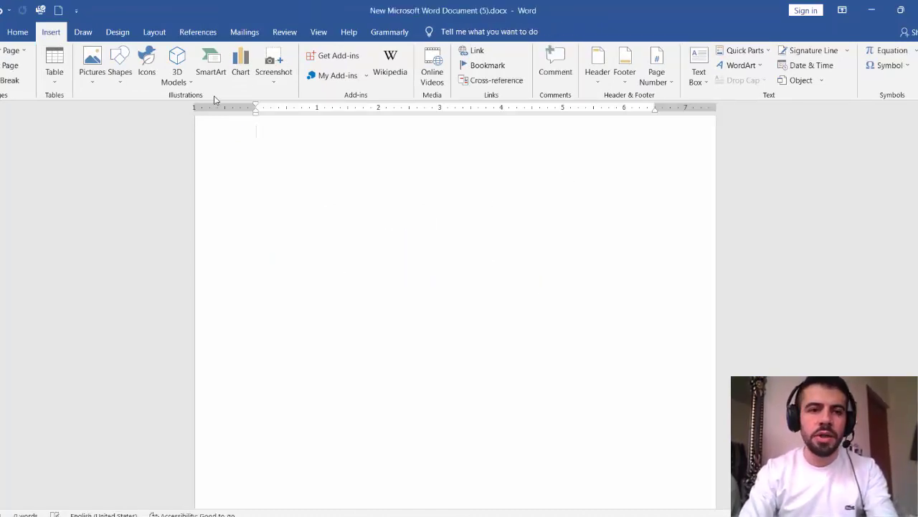
Draw a large rectangle about 2.32" high and 4.34" wide in the middle of the page as the house body.
click(120, 71)
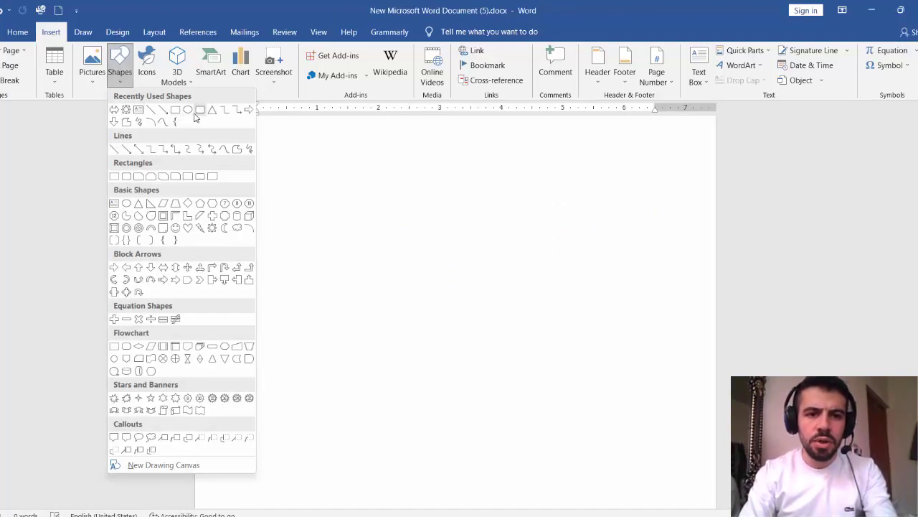
click(177, 112)
drag(529, 264, 260, 407)
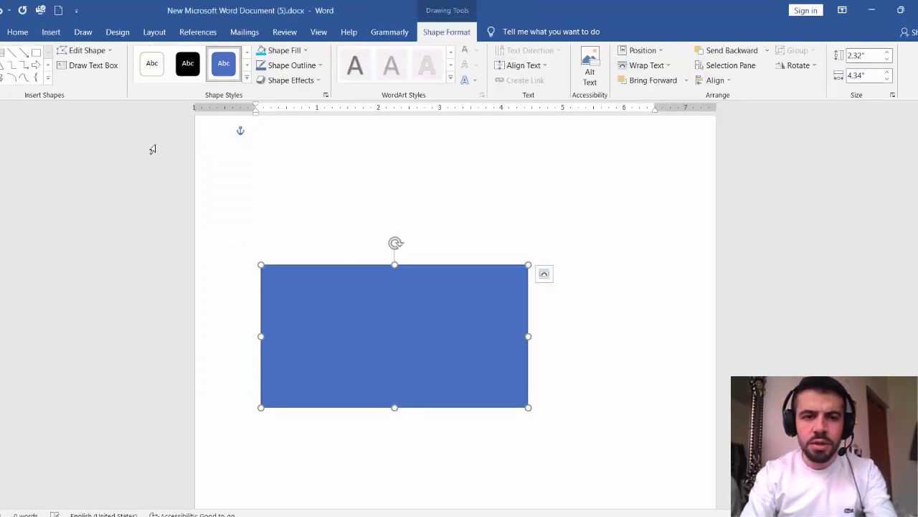
Draw a rounded-rectangle door about 1.41" high and 1.1" wide at the house body's bottom center and apply the solid black shape style.
click(51, 31)
click(120, 72)
click(175, 109)
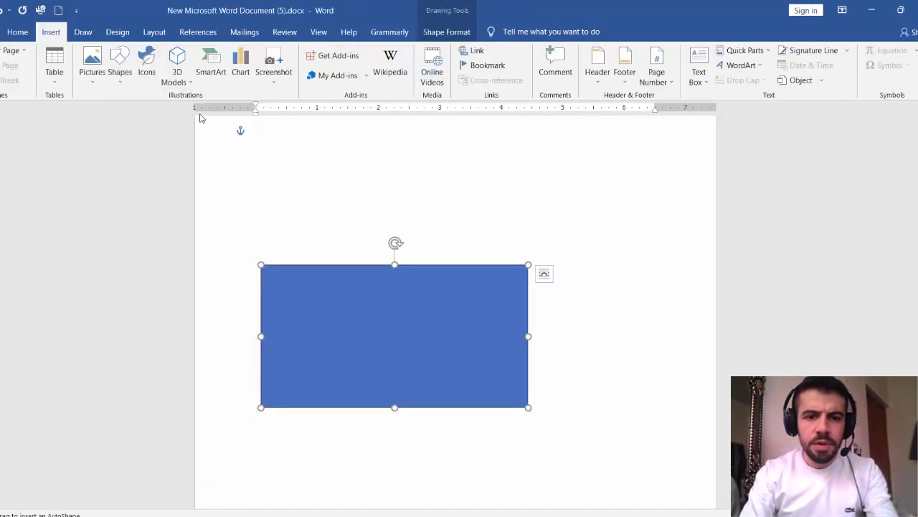
drag(432, 336, 401, 347)
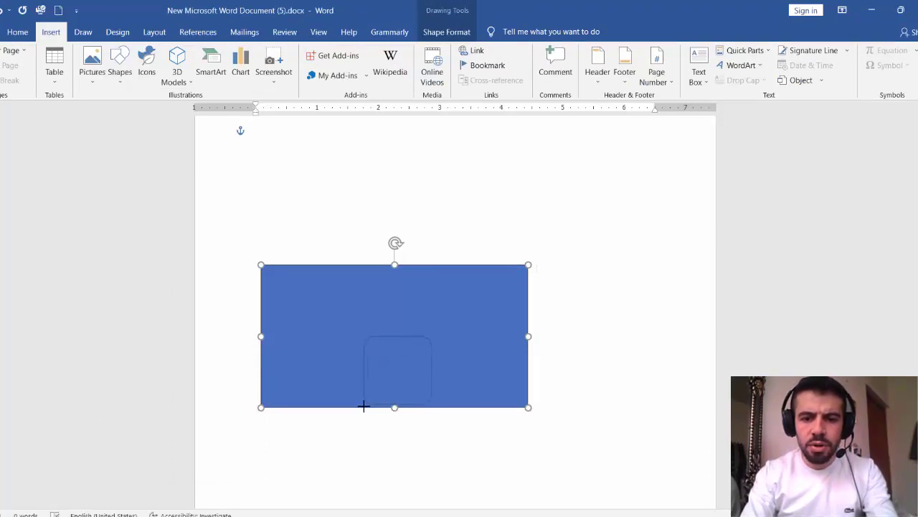
drag(364, 408, 363, 407)
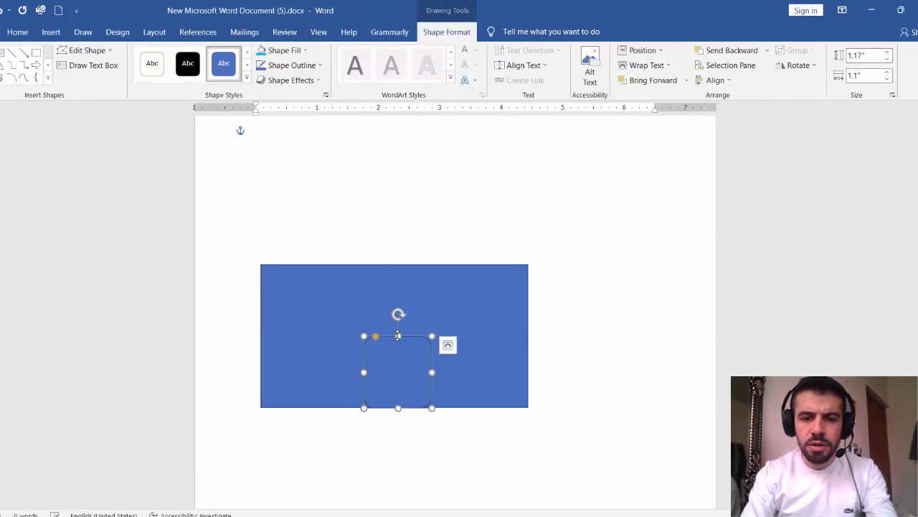
drag(398, 336, 398, 320)
click(188, 66)
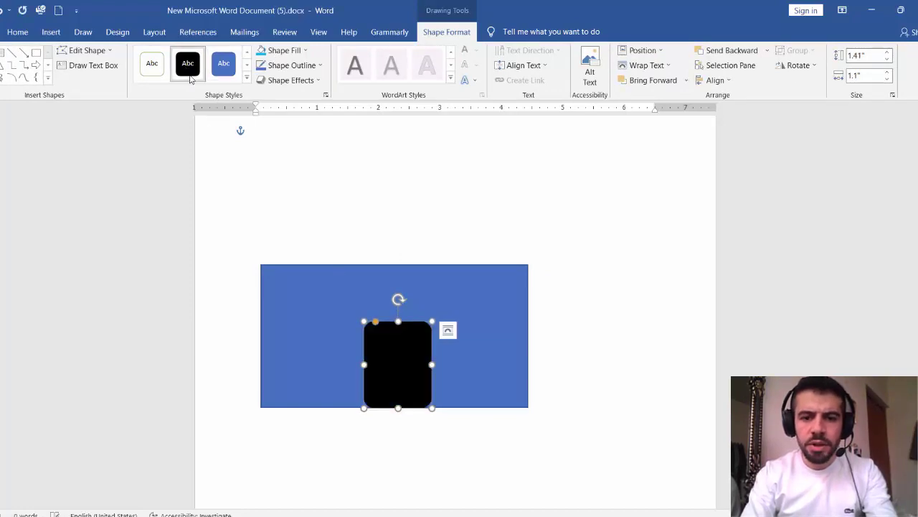
click(492, 427)
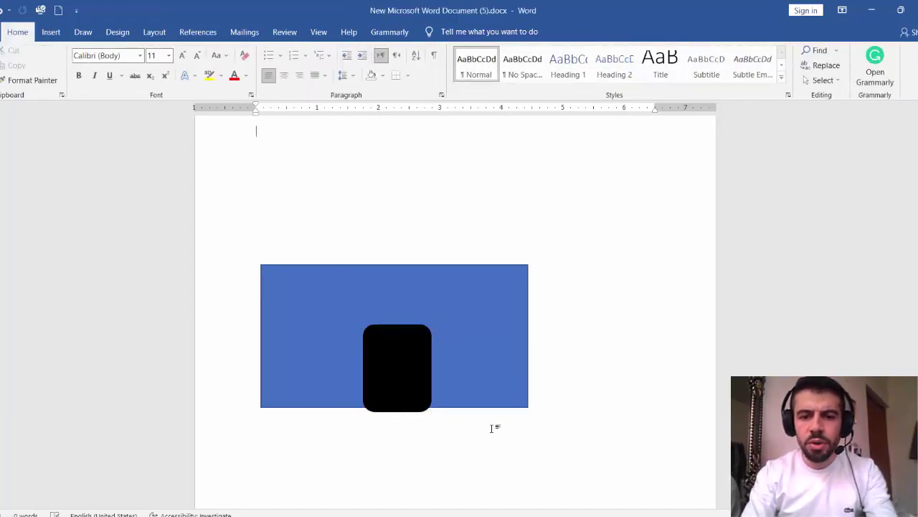
Draw a small chimney rectangle about 0.53" high and 0.41" wide on the left part of the house body's top edge.
click(49, 31)
click(122, 75)
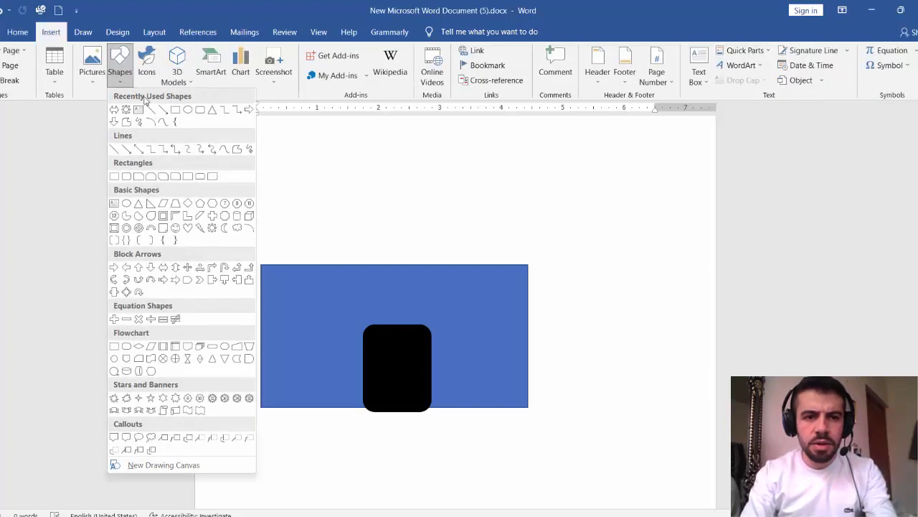
click(171, 112)
drag(347, 234, 320, 267)
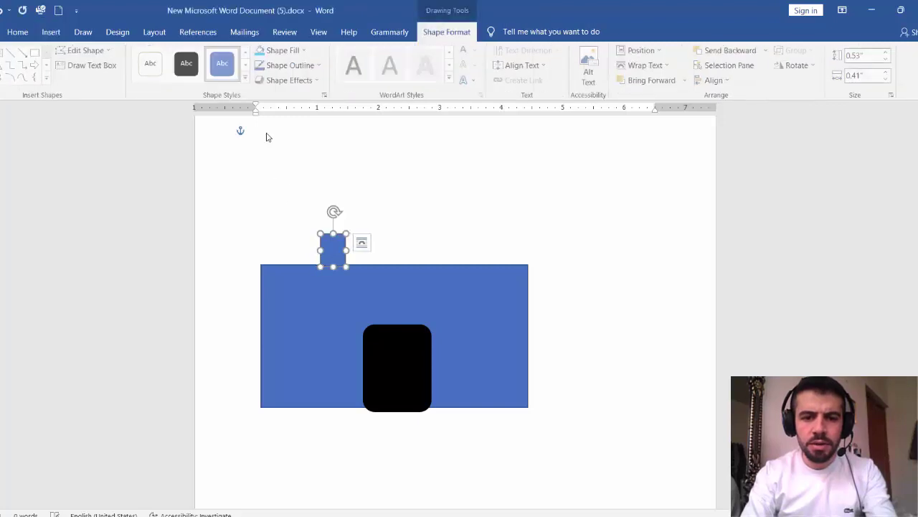
Draw a chimney cap rectangle about 0.36" high and 0.76" wide on top of the chimney and center it over the stem.
click(51, 31)
click(100, 84)
click(117, 80)
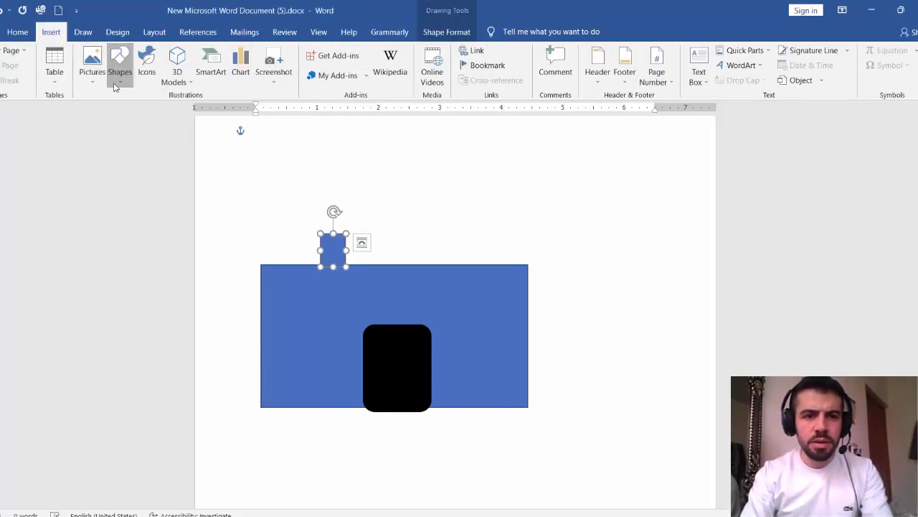
click(129, 111)
drag(353, 211, 308, 233)
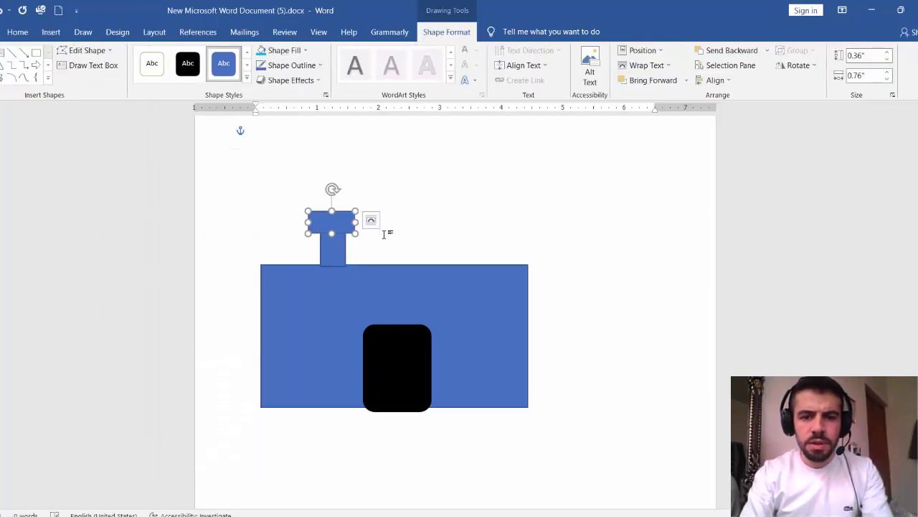
click(384, 233)
click(340, 222)
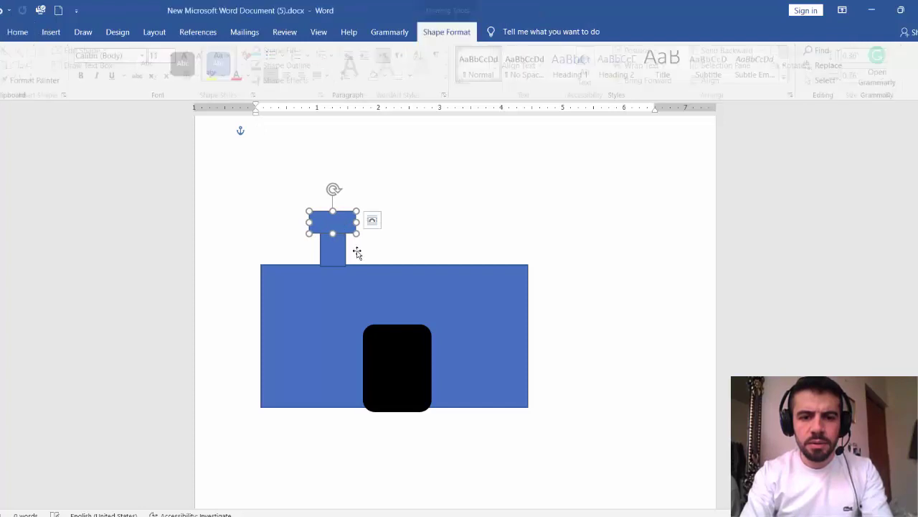
click(302, 323)
Draw a window rectangle about 0.55" high and 0.7" wide in the house's upper right and place two copies to its left.
click(51, 31)
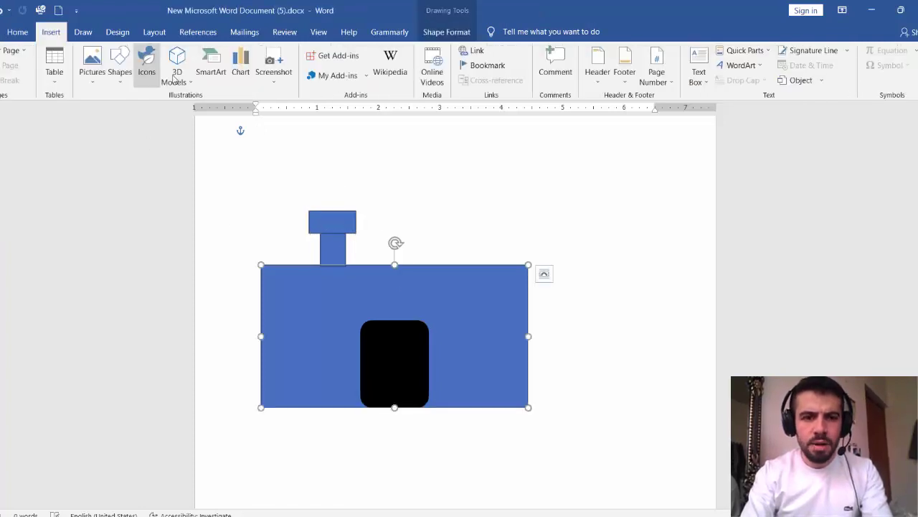
click(119, 65)
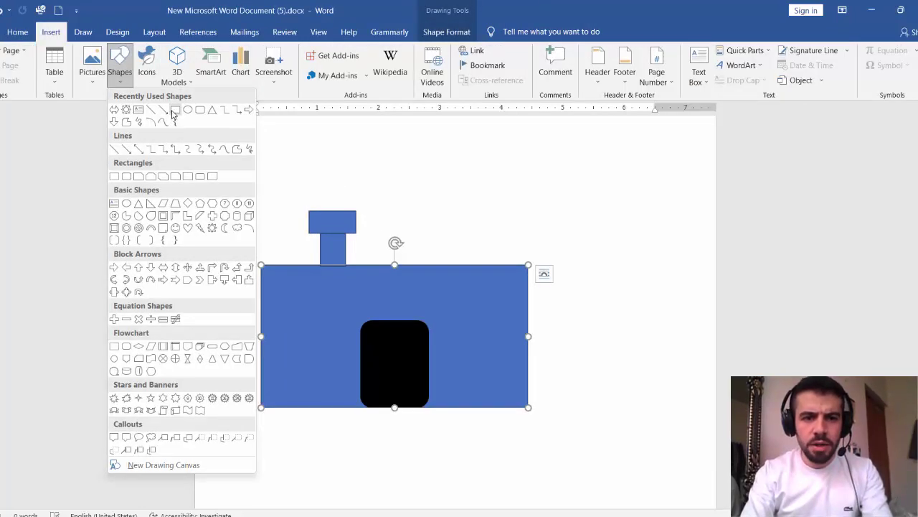
click(175, 111)
drag(512, 282, 497, 288)
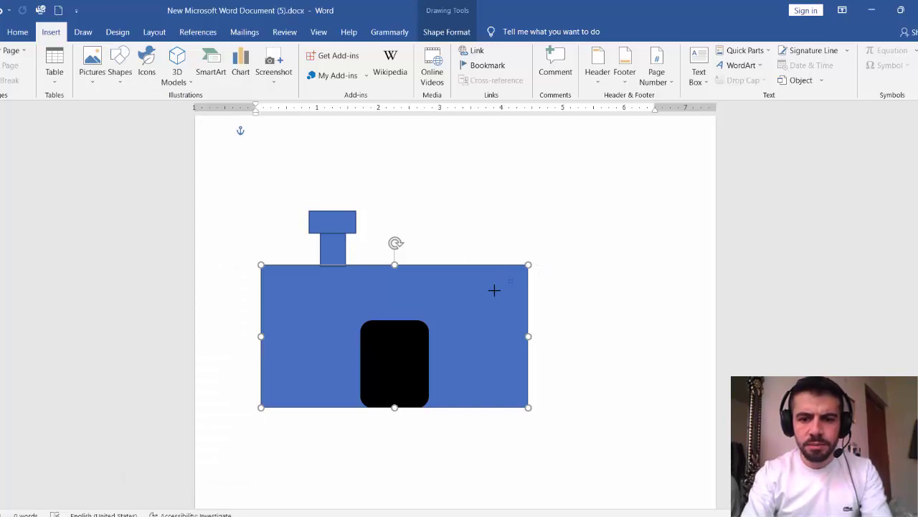
drag(469, 316, 337, 307)
drag(332, 307, 324, 307)
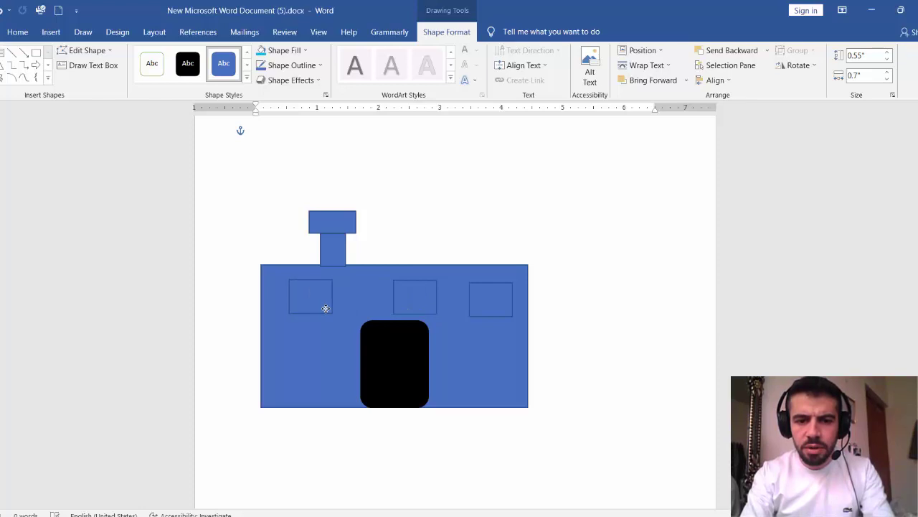
Shift the middle window to sit roughly above the door and apply the white-filled, green-outlined shape style to all three windows.
drag(427, 306, 414, 306)
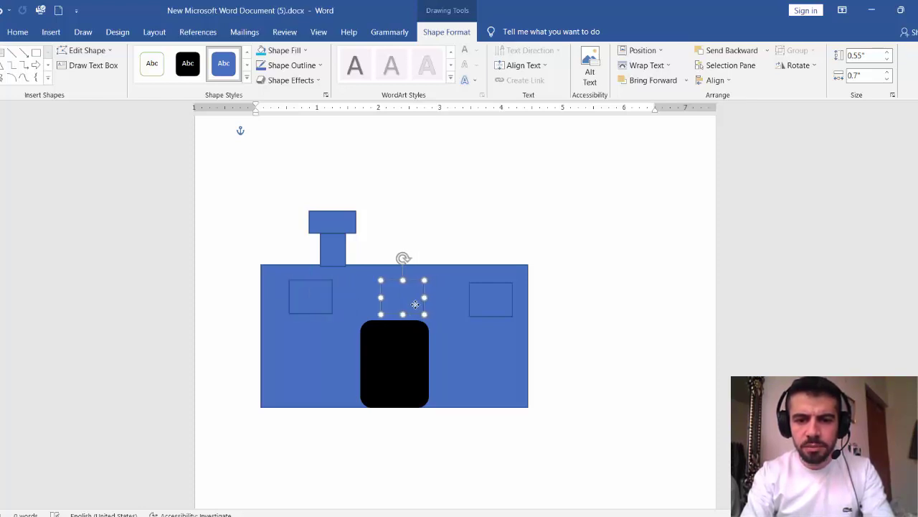
shift+click(480, 308)
click(349, 296)
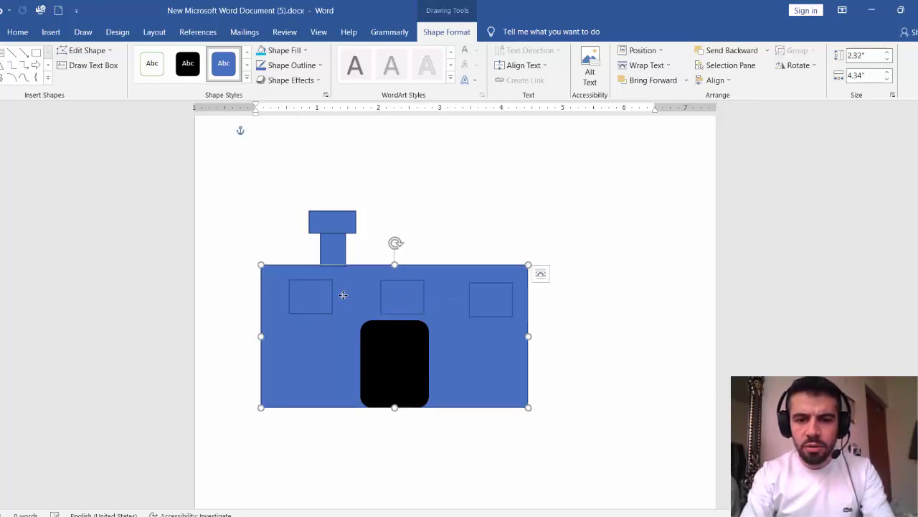
shift+click(325, 299)
shift+click(417, 308)
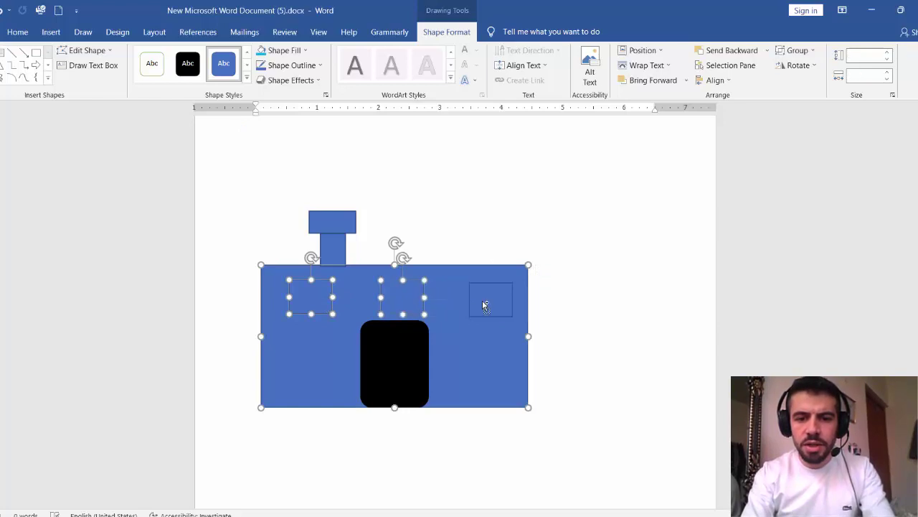
shift+click(493, 305)
shift+click(399, 261)
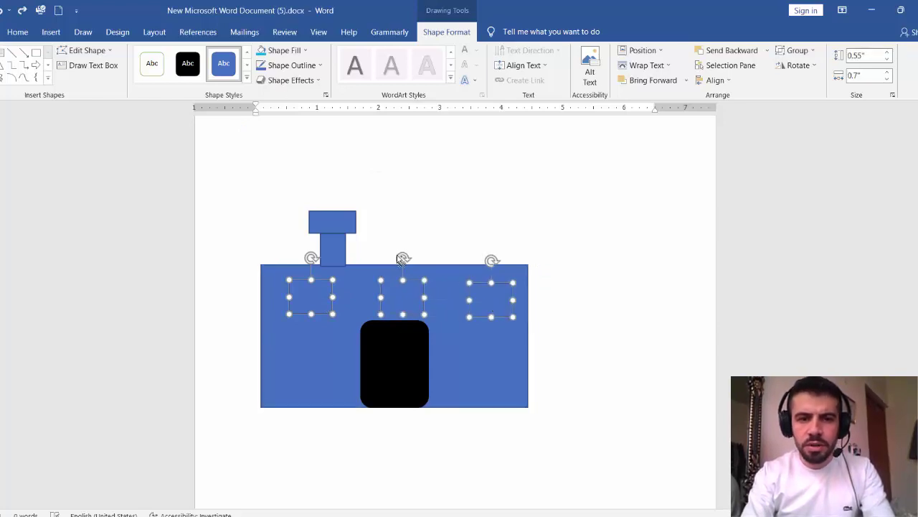
click(152, 65)
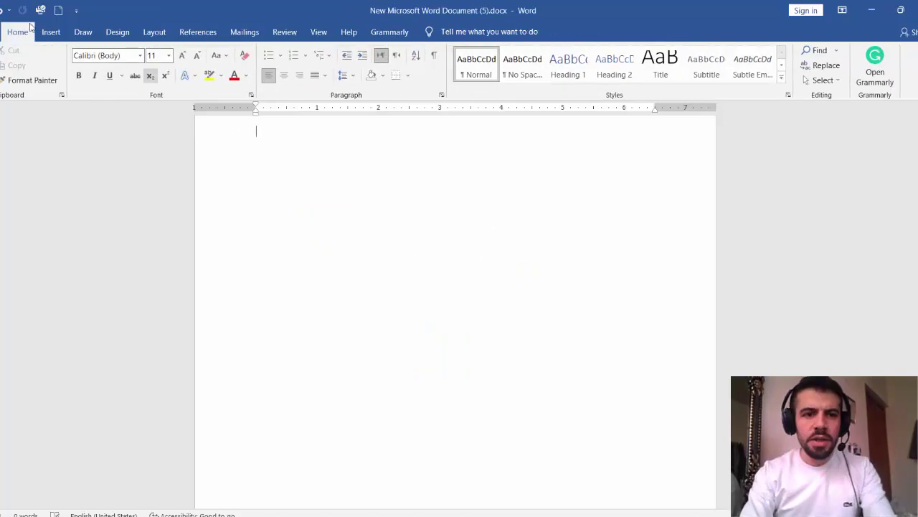
Insert a Circle Arrow Process SmartArt graphic at the start of the blank page.
click(51, 31)
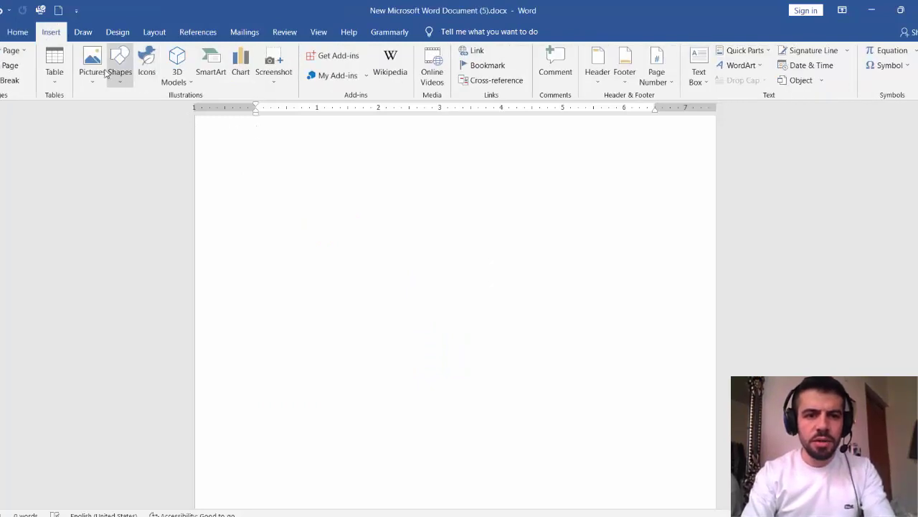
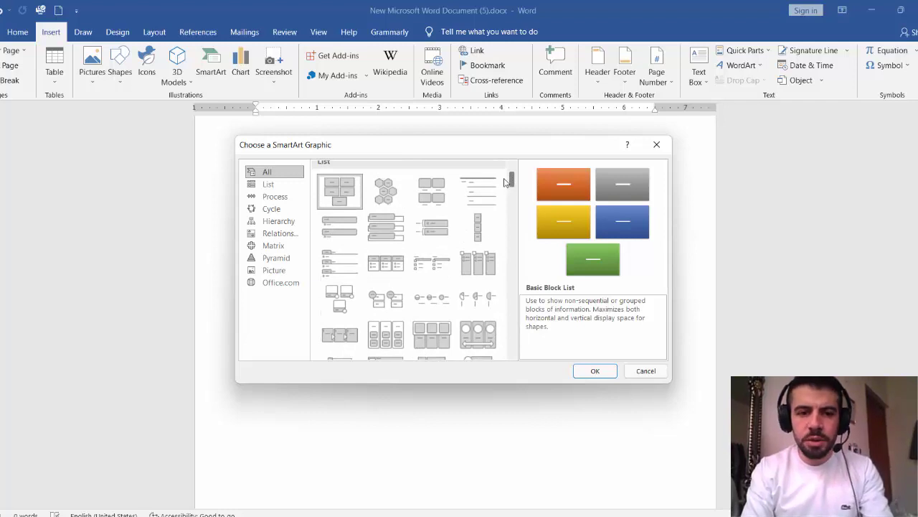
click(267, 184)
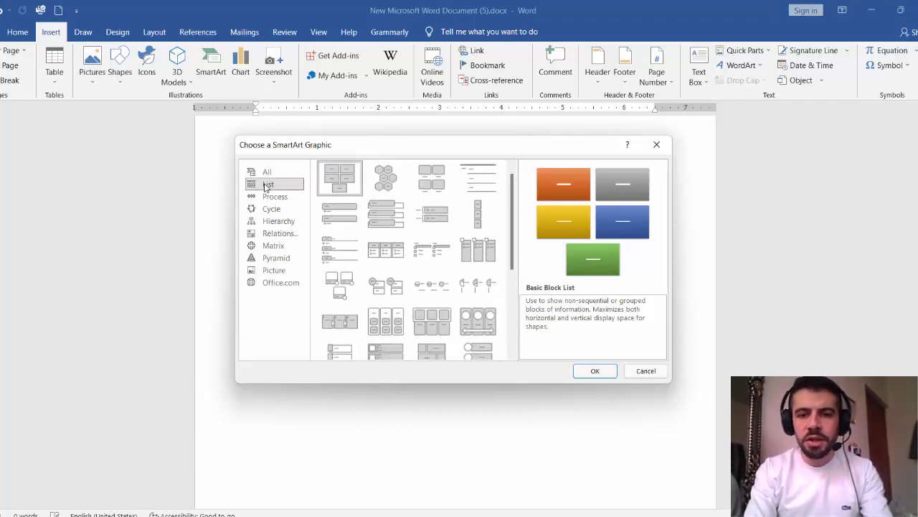
click(290, 208)
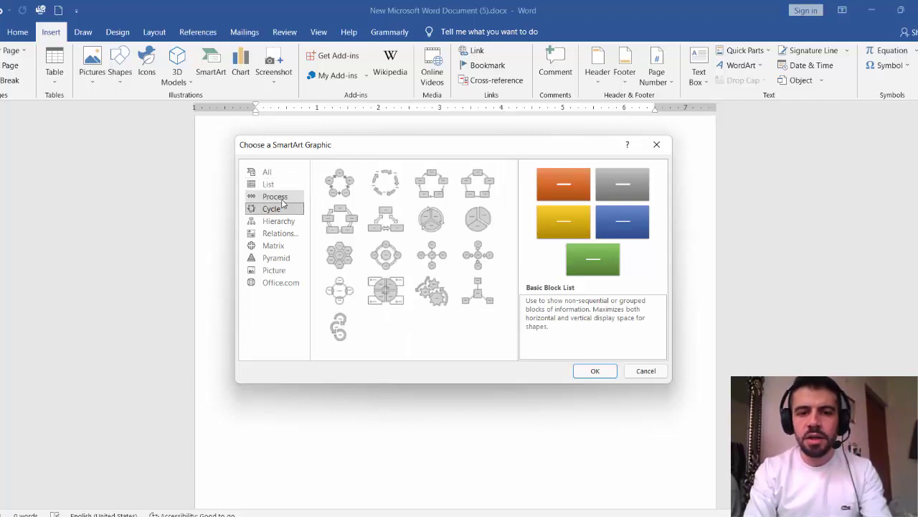
click(282, 199)
click(282, 257)
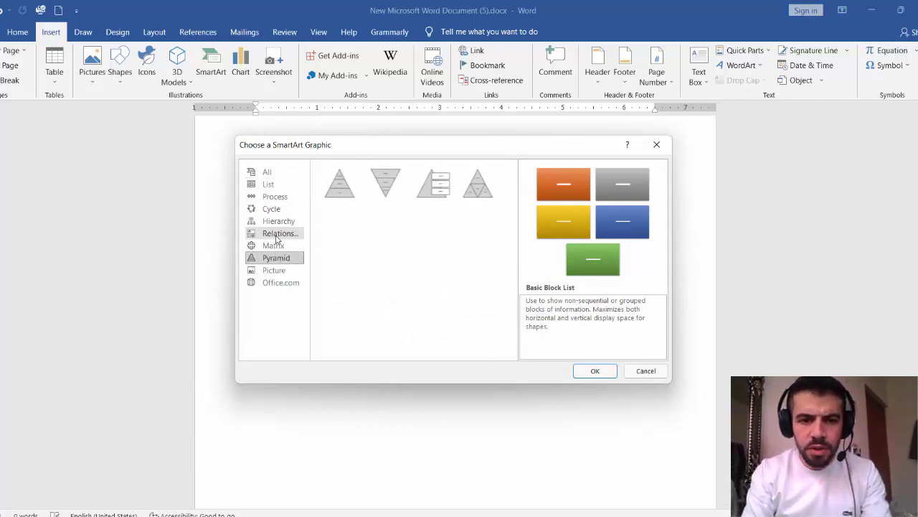
click(278, 178)
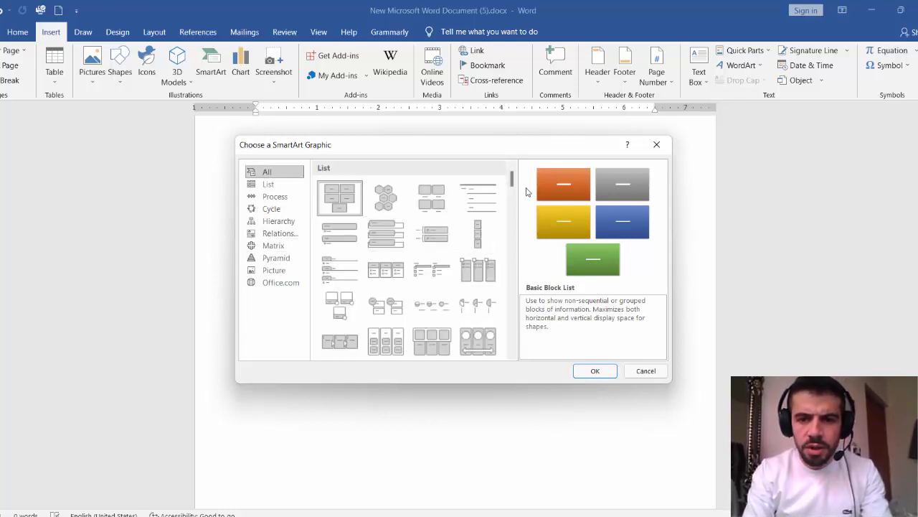
drag(513, 184, 512, 228)
click(373, 225)
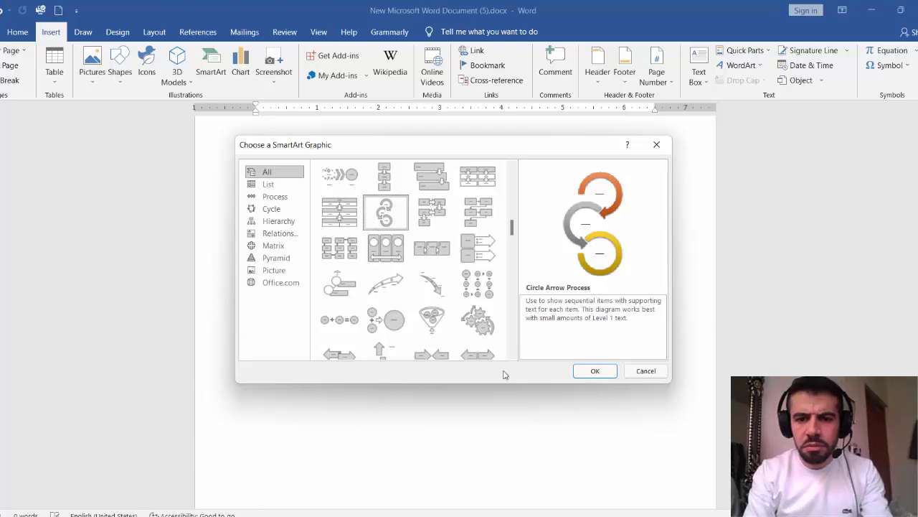
click(594, 371)
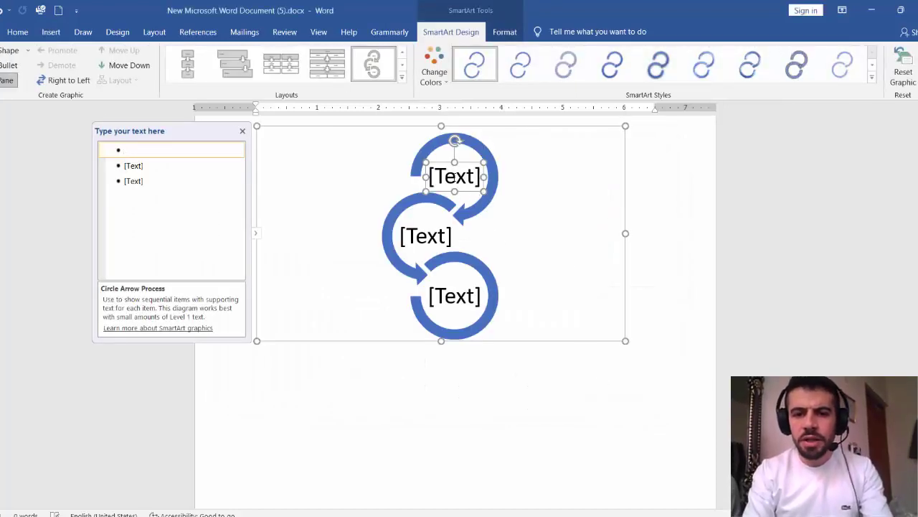
Fill the SmartArt graphic's three placeholders from top to bottom with "one", "two" and "three".
click(454, 179)
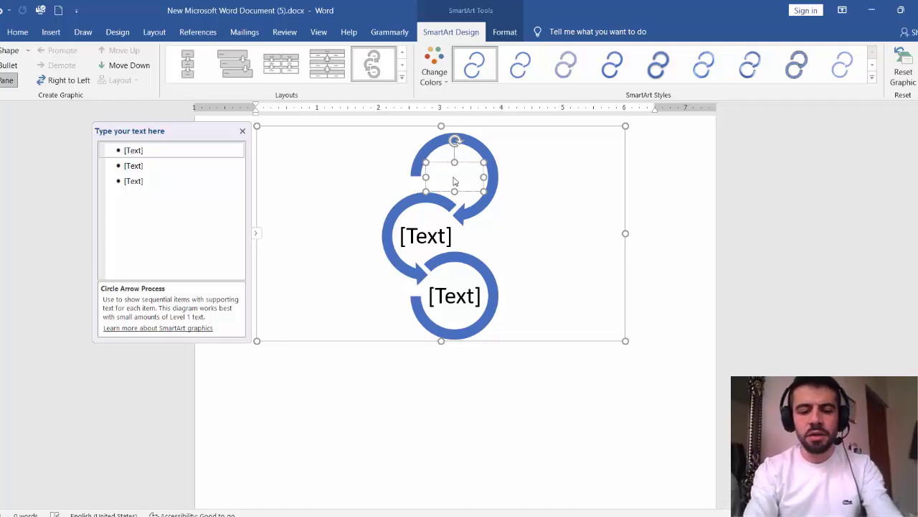
text(one)
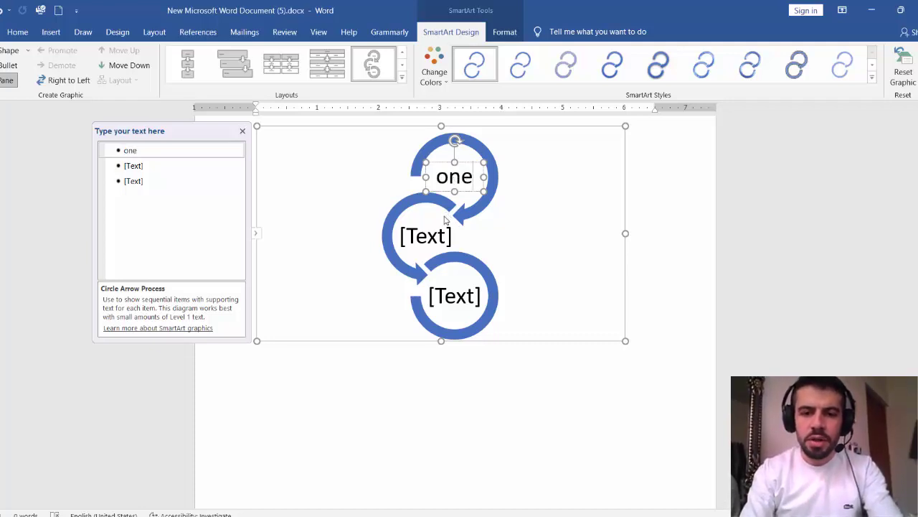
click(433, 239)
text(two)
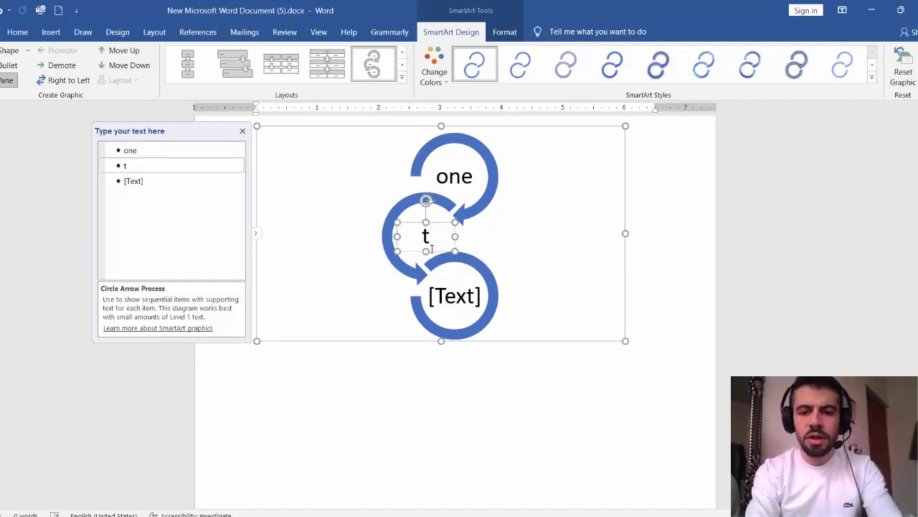
click(451, 293)
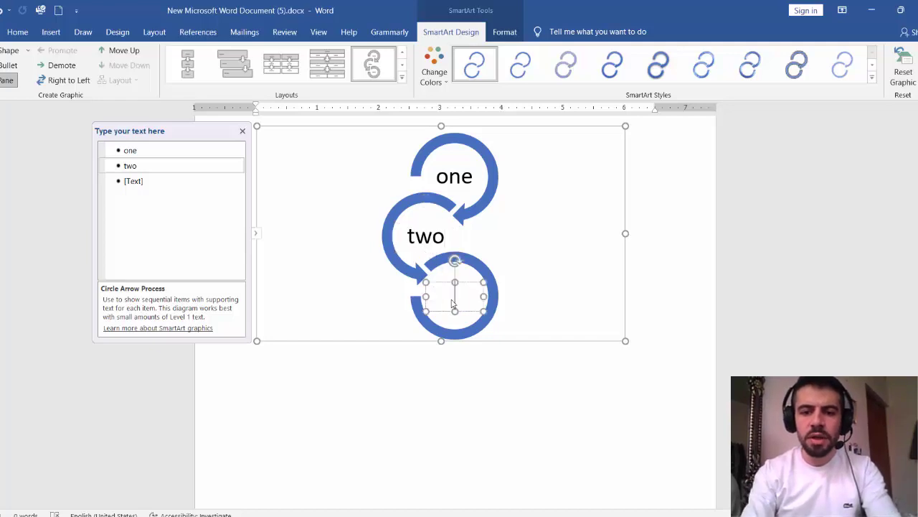
text(three)
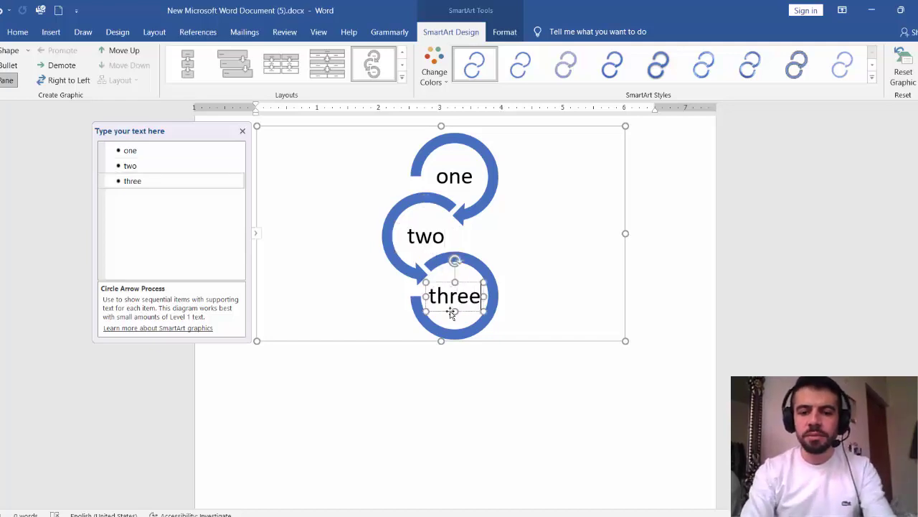
key(Escape)
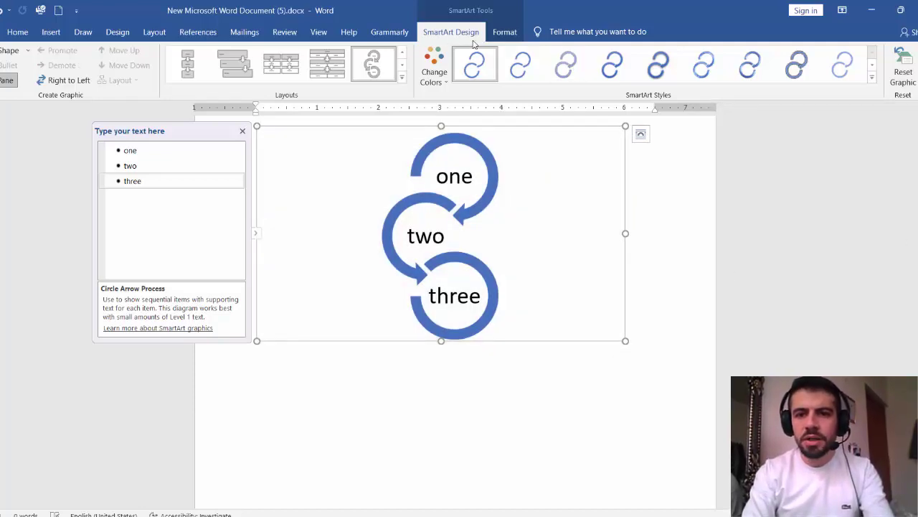
Apply a tilted 3-D style to the SmartArt graphic and recolor it with the first Colorful variant in orange, gray and yellow.
click(869, 78)
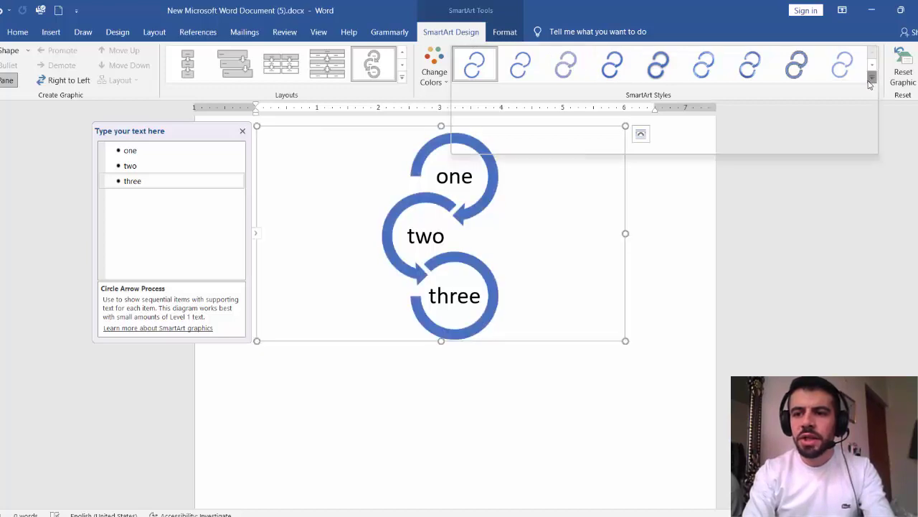
click(841, 132)
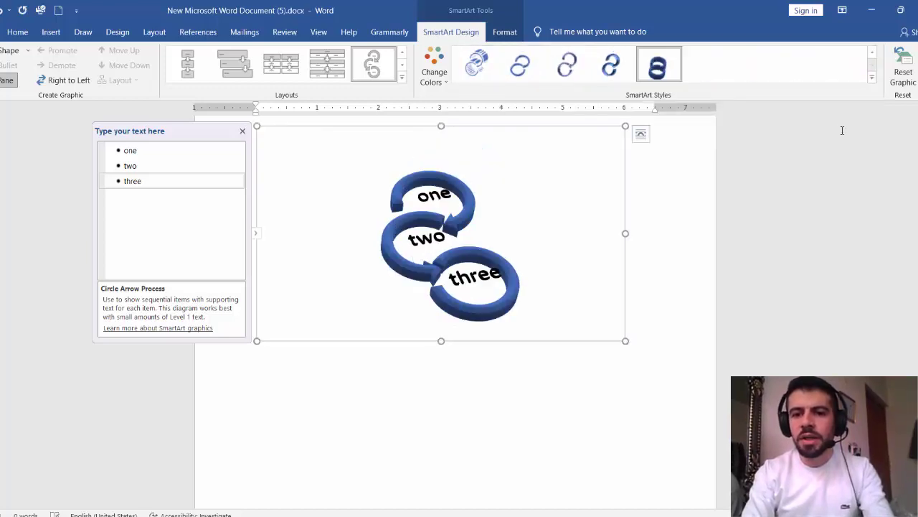
click(444, 77)
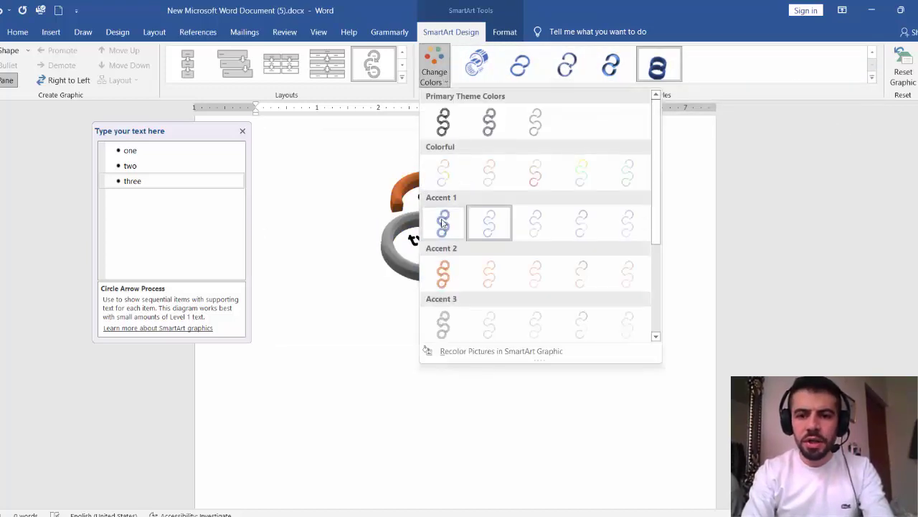
click(444, 322)
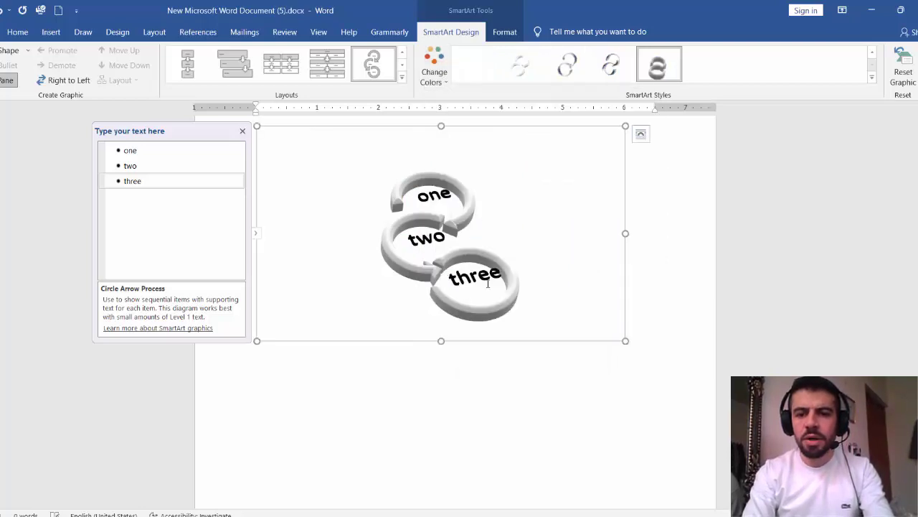
click(434, 72)
click(444, 172)
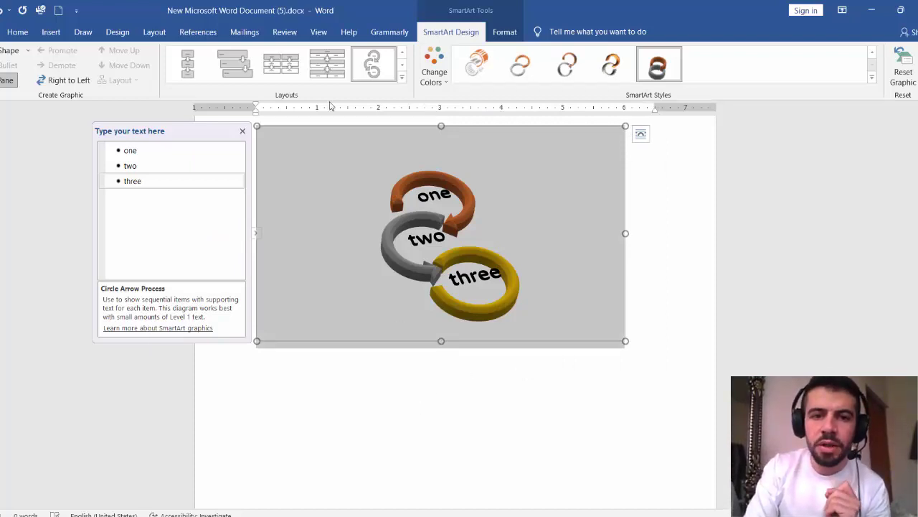
Insert a 3-D Clustered Column chart above the SmartArt graphic.
click(51, 31)
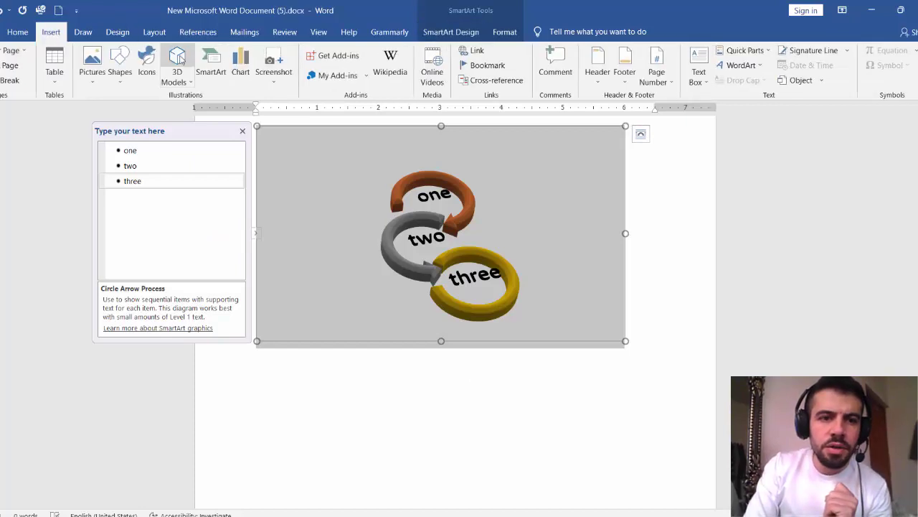
click(121, 85)
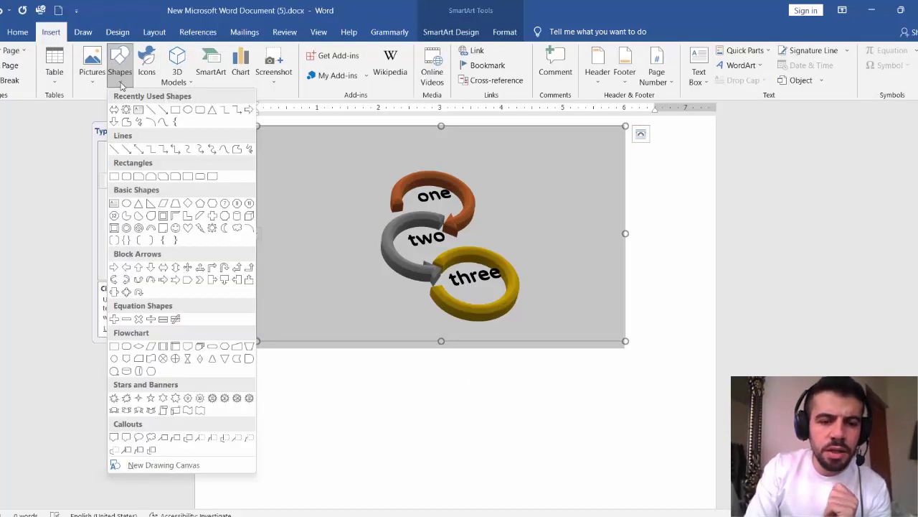
click(233, 72)
click(232, 72)
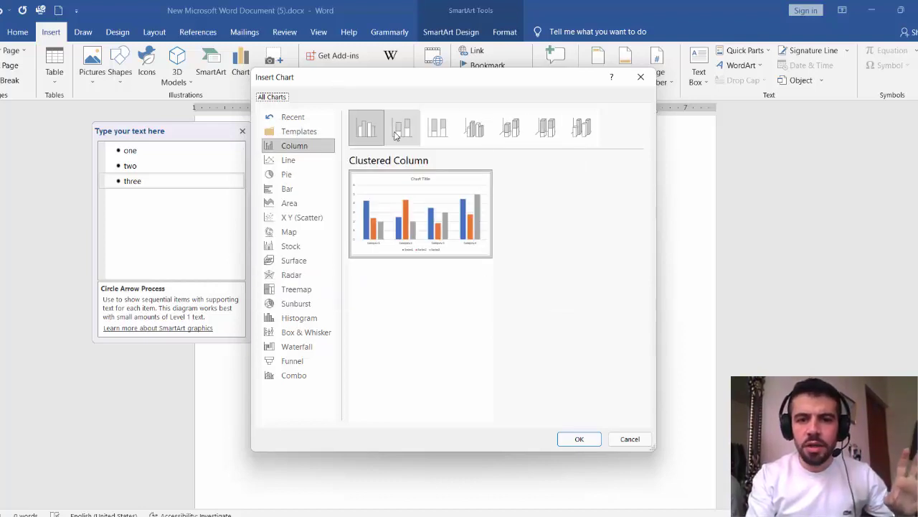
click(289, 160)
click(302, 176)
click(292, 216)
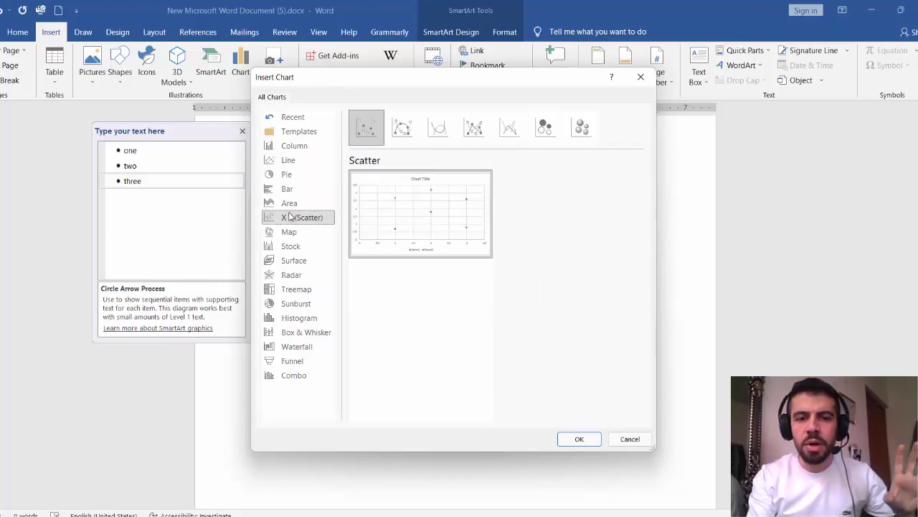
click(291, 188)
click(303, 205)
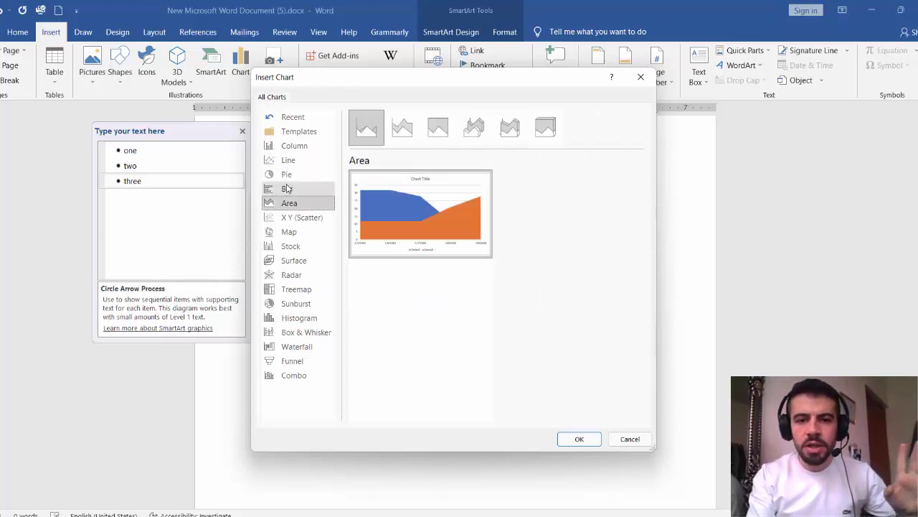
click(287, 177)
click(302, 151)
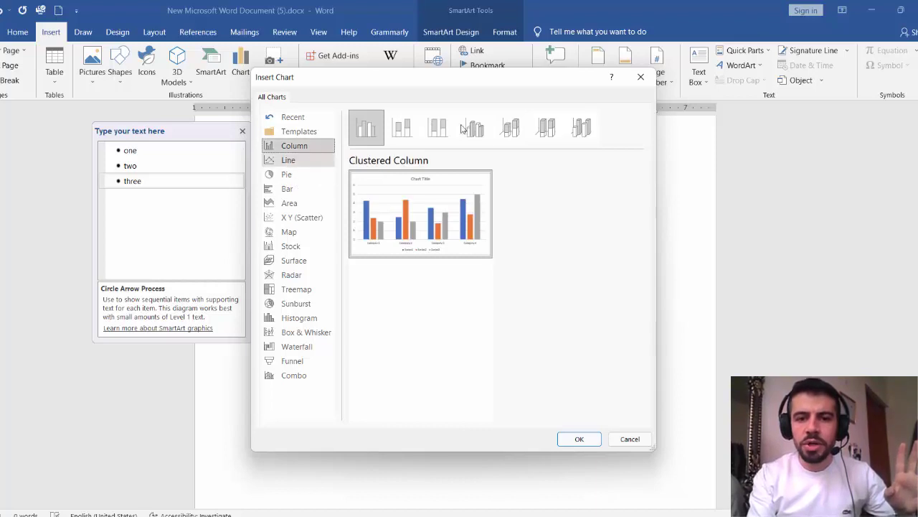
click(477, 130)
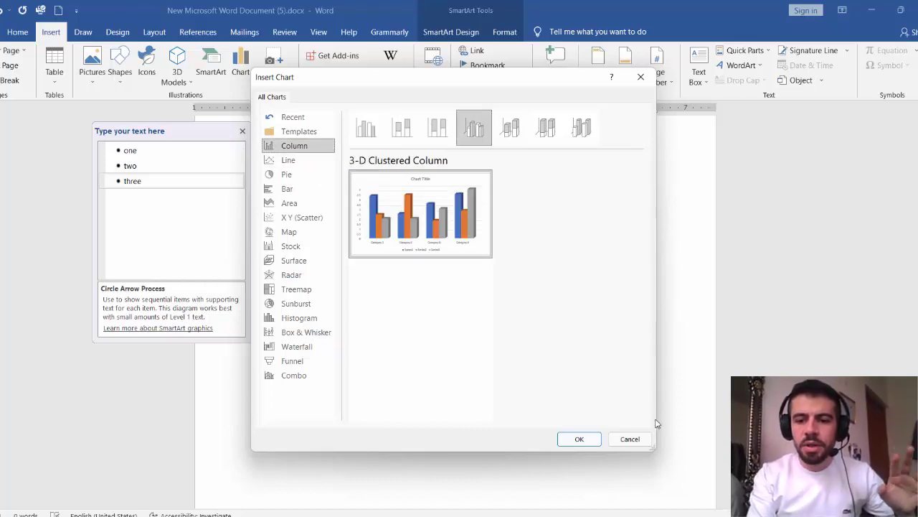
click(580, 439)
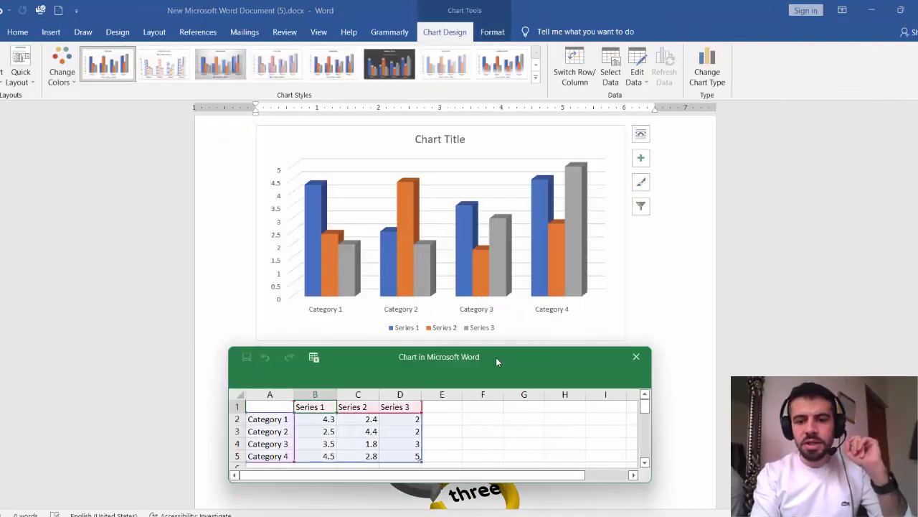
Move the chart's data sheet higher up and set the Series 1 value of Category 1 to 6.
drag(498, 361, 531, 234)
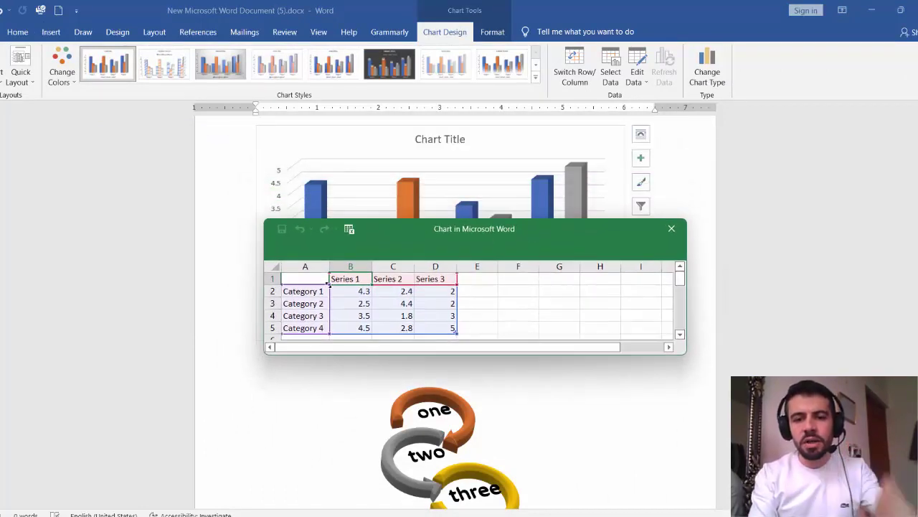
click(357, 293)
text(6)
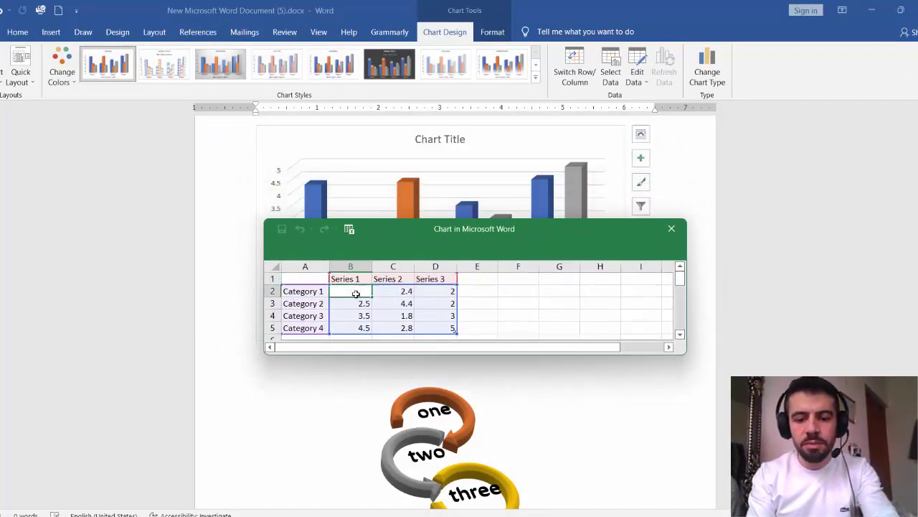
key(Return)
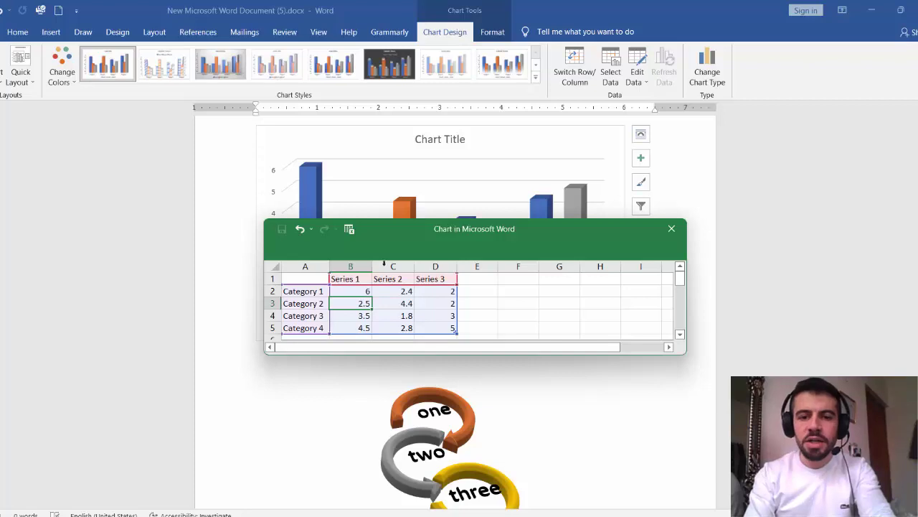
Move the chart's data sheet below the columns, set the Series 1 value of Category 3 to 7, and close the sheet.
drag(401, 243, 432, 331)
click(395, 404)
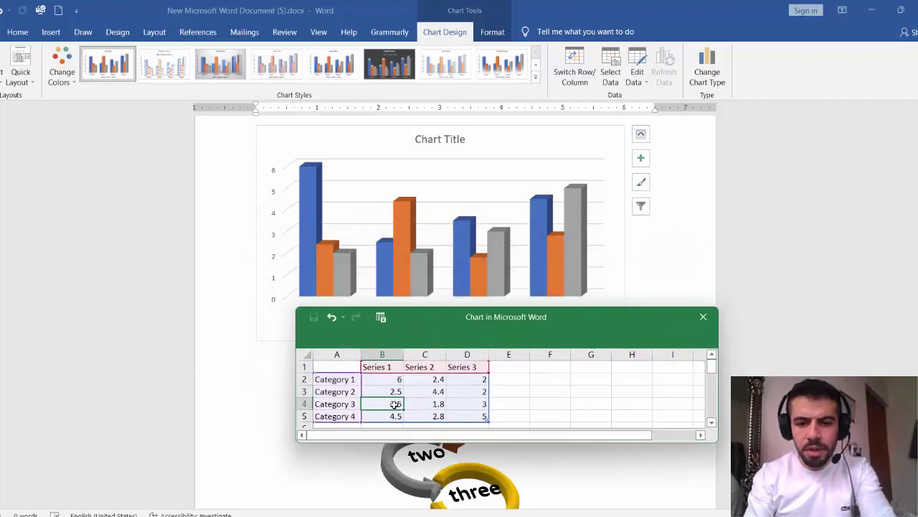
text(7)
key(Return)
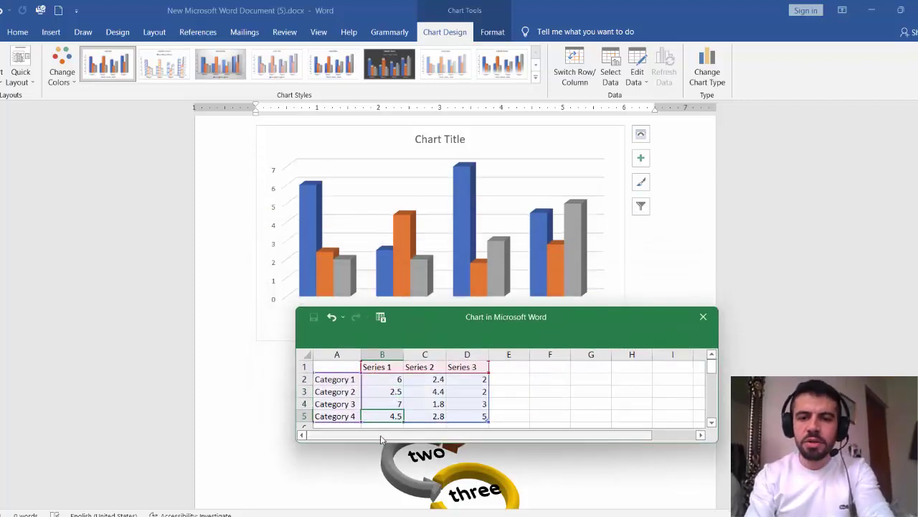
click(704, 317)
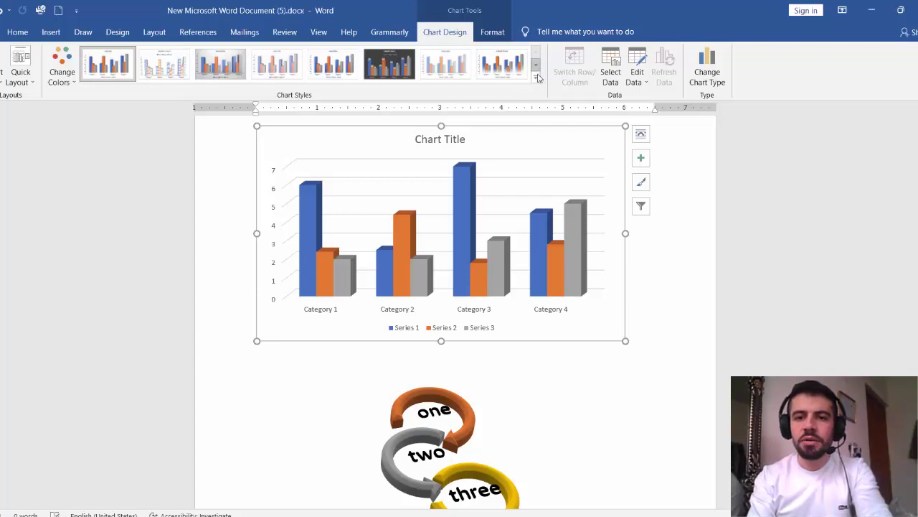
Apply the dark gray chart style with data labels and shrink the chart proportionally to about 4.2 inches wide.
click(397, 65)
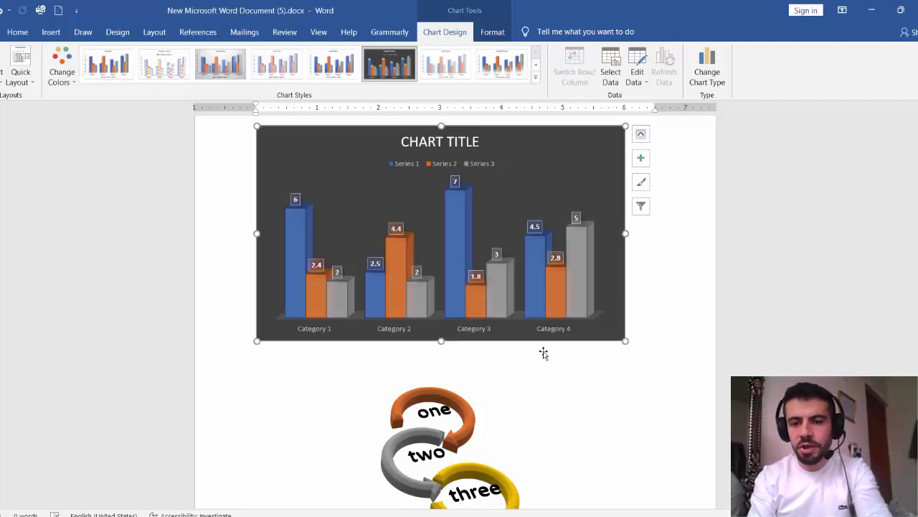
click(562, 388)
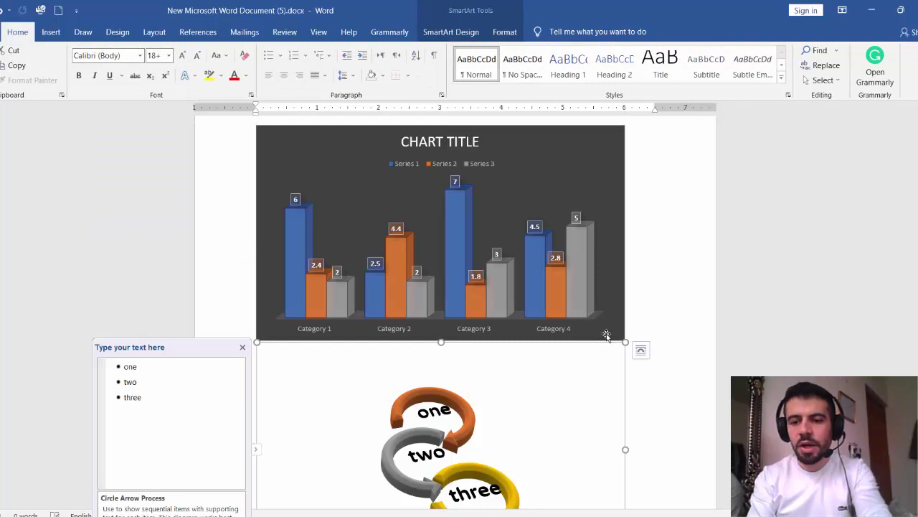
click(623, 340)
drag(625, 341, 520, 281)
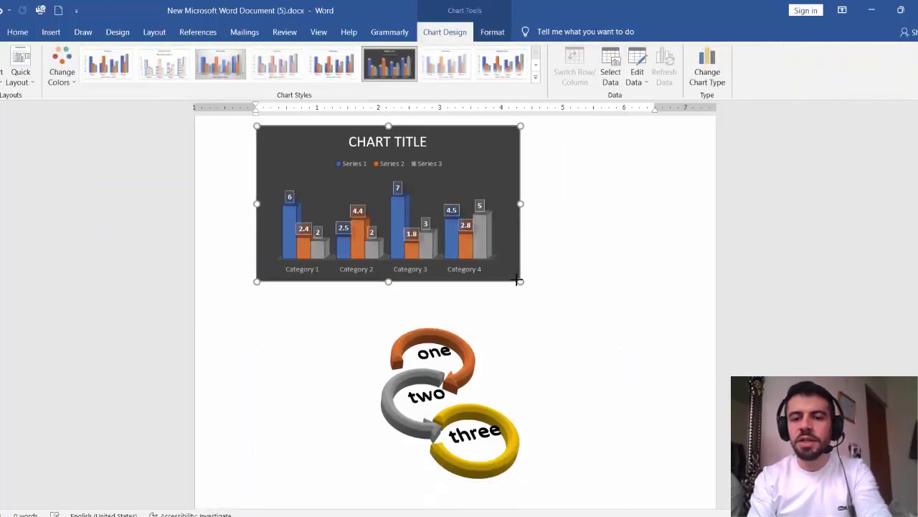
Insert a screen clipping of the Windows taskbar between the chart and the SmartArt graphic.
click(554, 334)
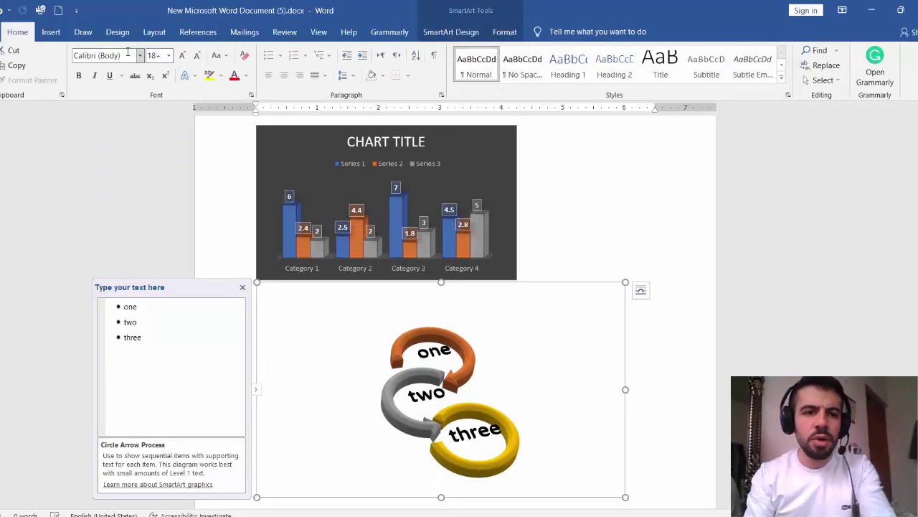
click(51, 31)
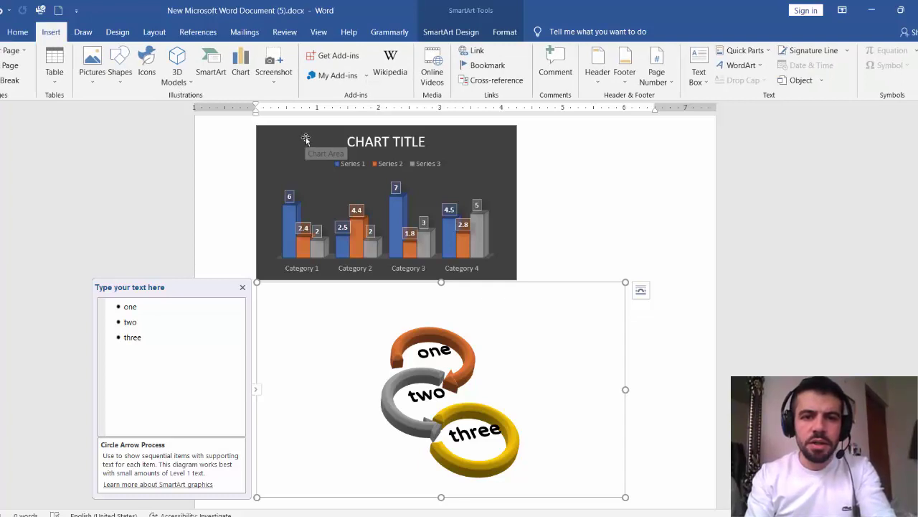
click(280, 63)
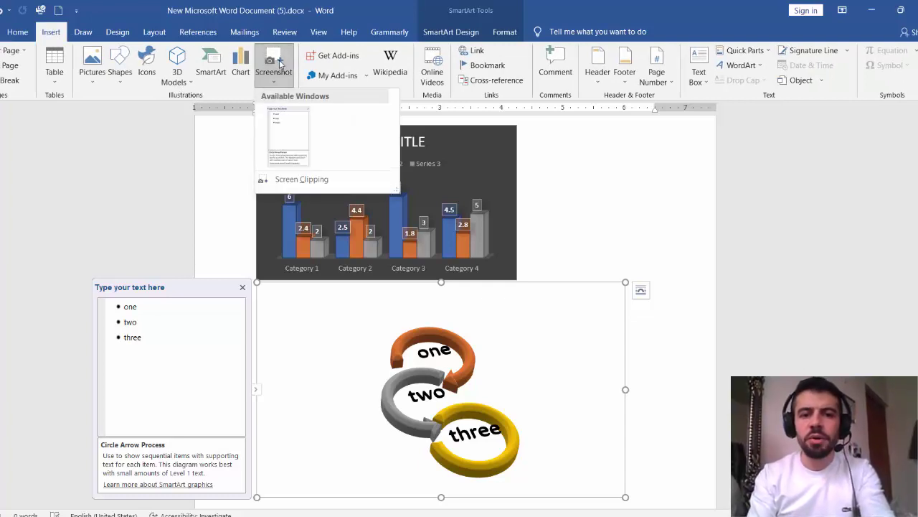
click(301, 178)
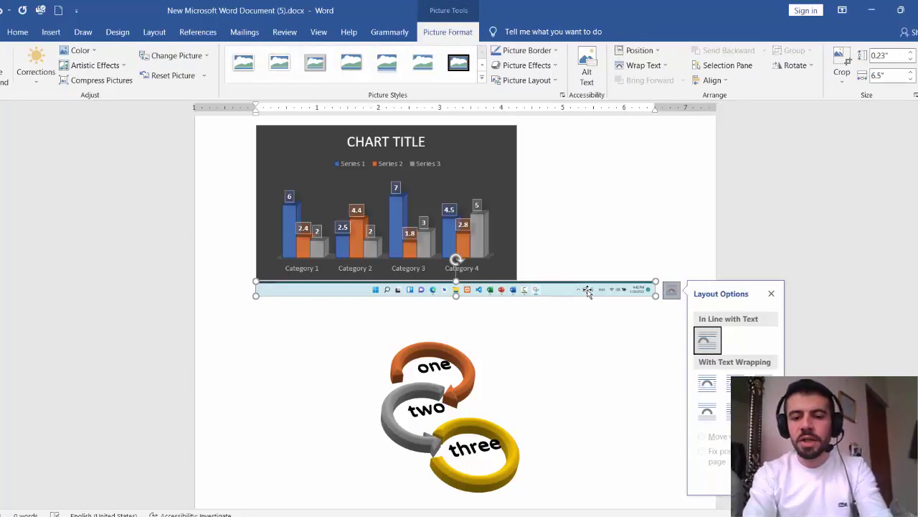
Delete all content from the document to leave a blank page.
click(569, 190)
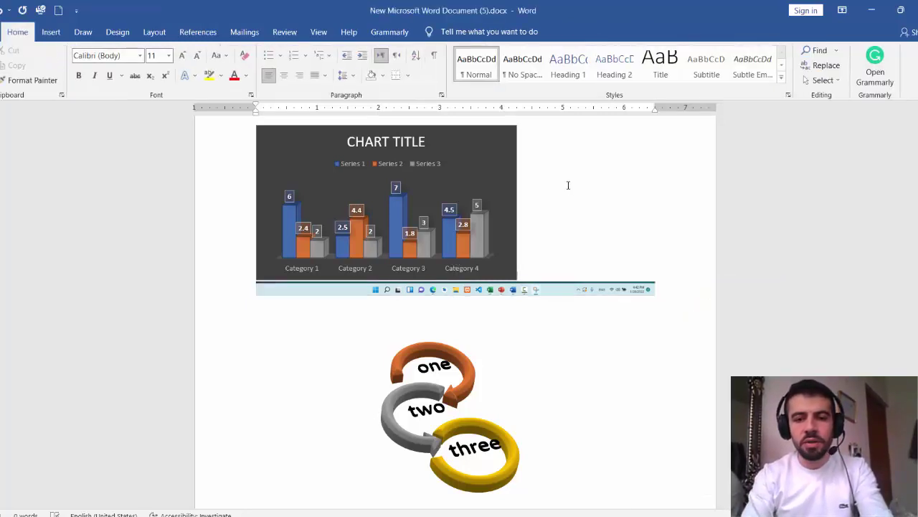
key(ctrl+a)
key(Delete)
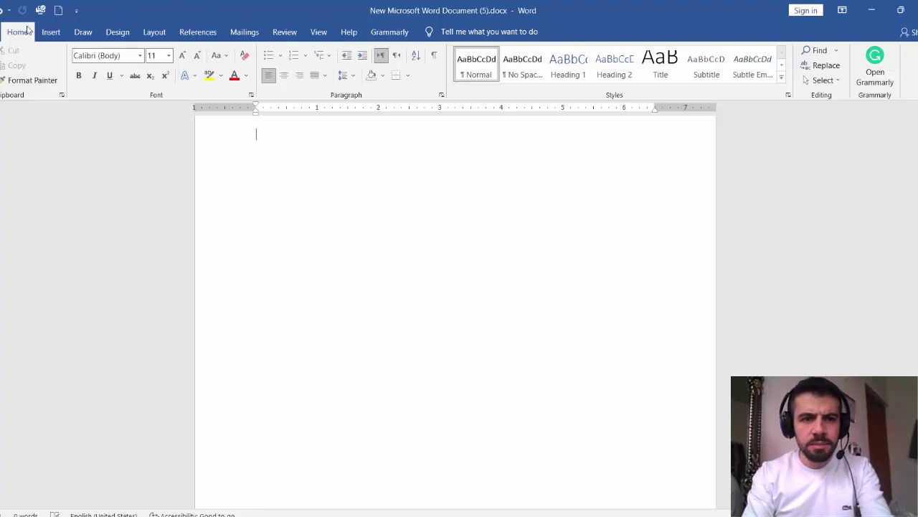
Open the page header area for editing and return to the document body.
click(51, 31)
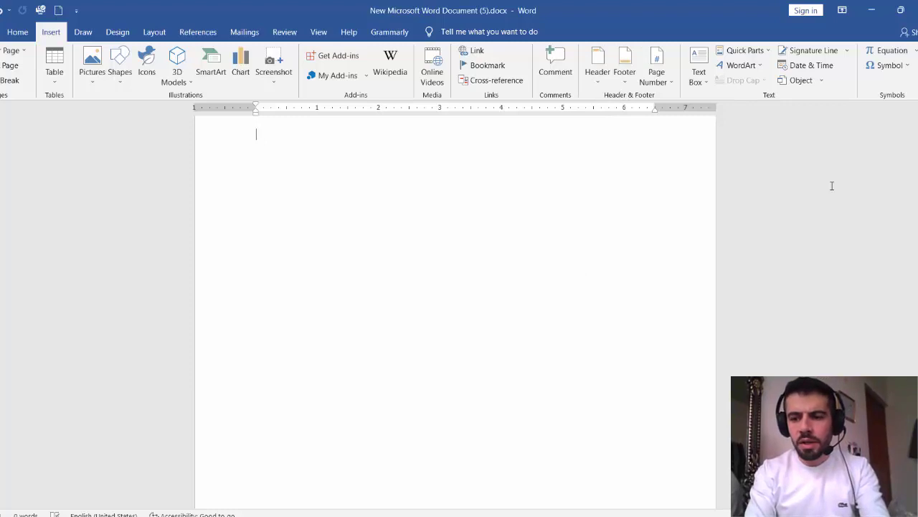
scroll(455, 312, down, 5)
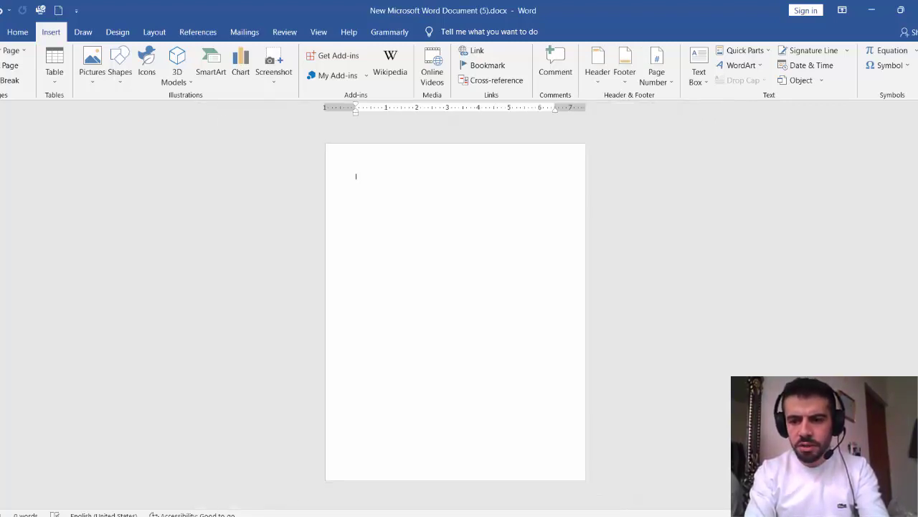
scroll(582, 313, up, 1)
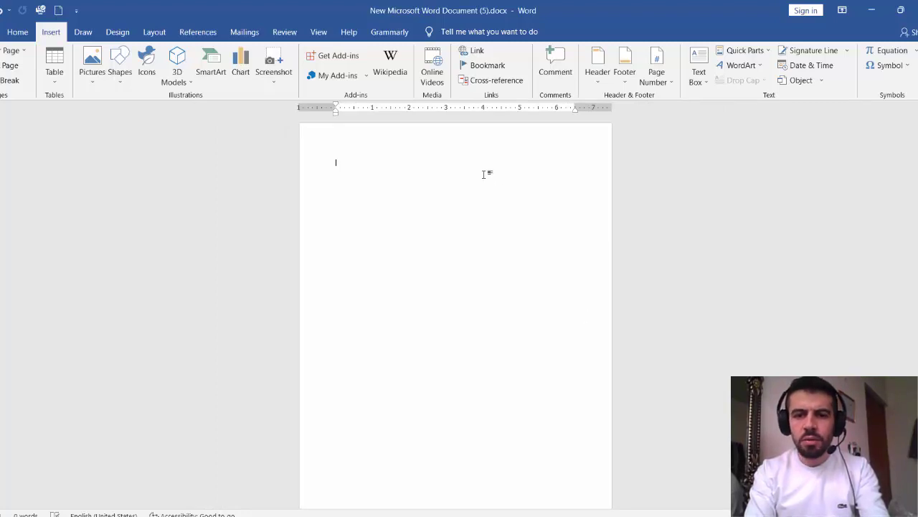
double_click(477, 148)
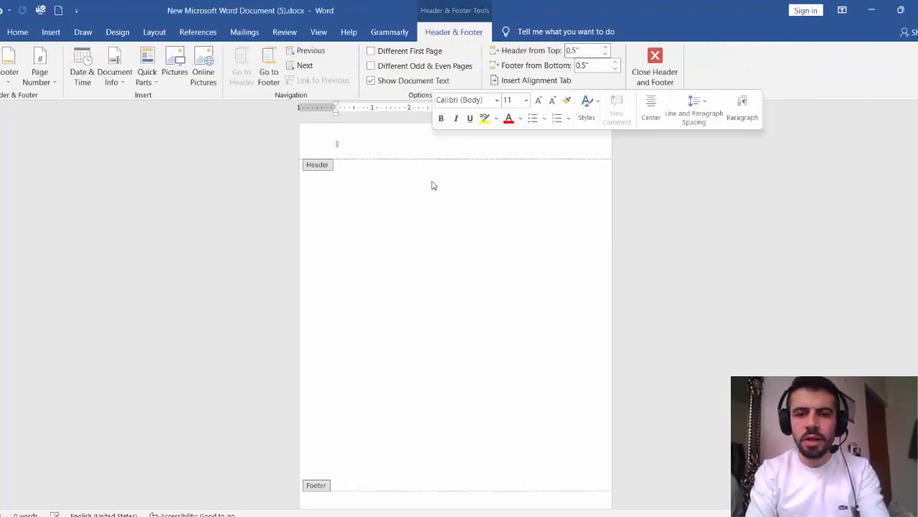
double_click(428, 238)
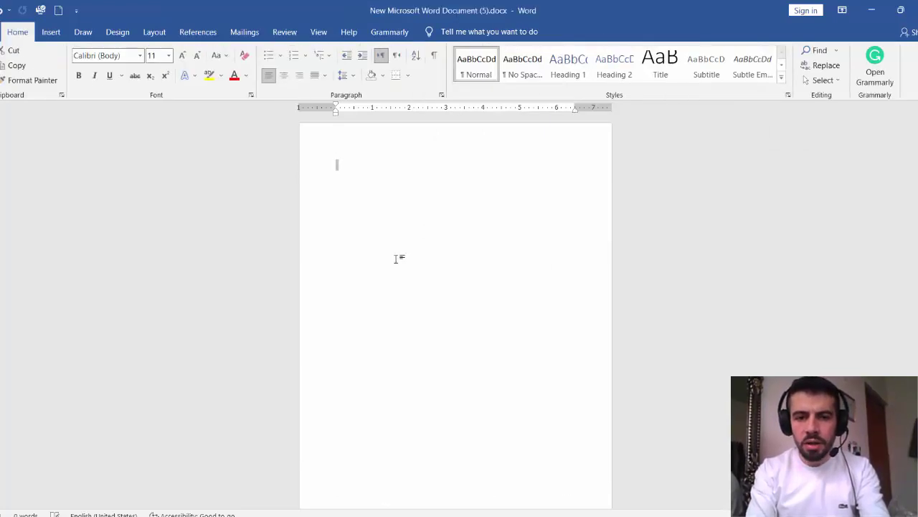
Open the footer area of the page for editing.
click(462, 488)
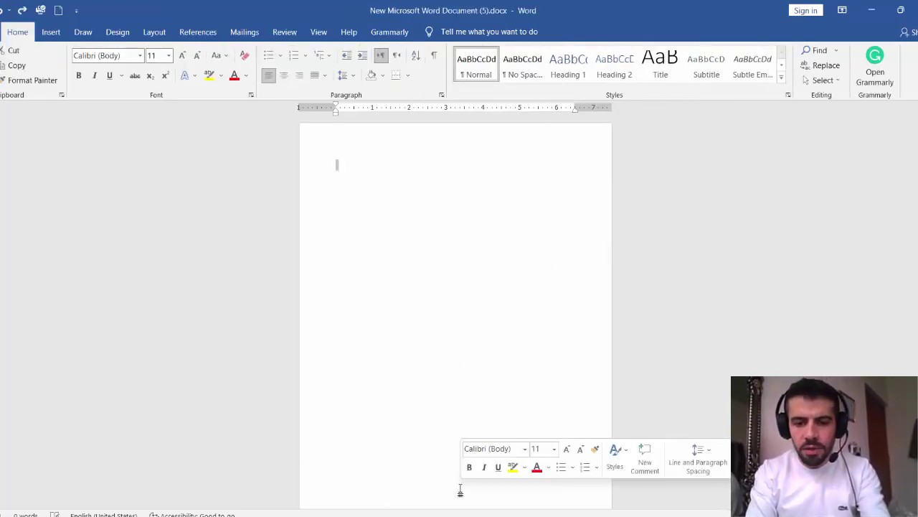
double_click(401, 500)
key(Escape)
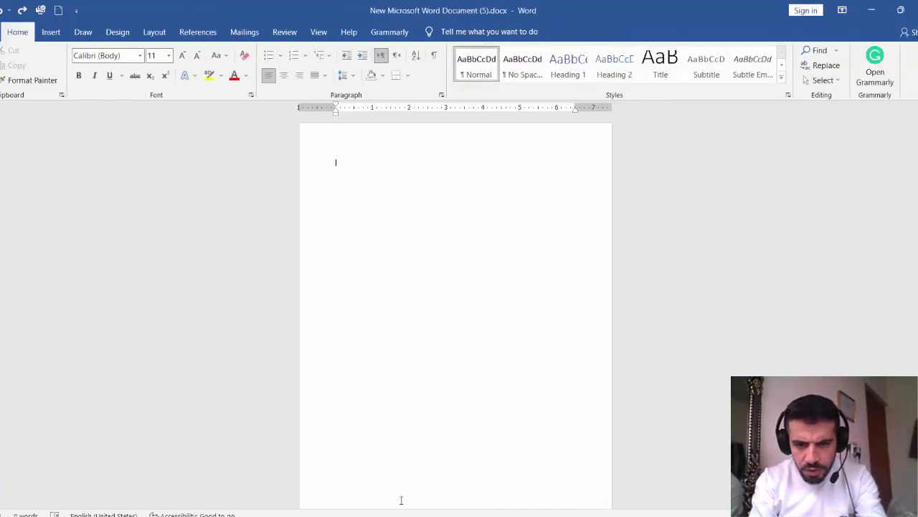
double_click(401, 501)
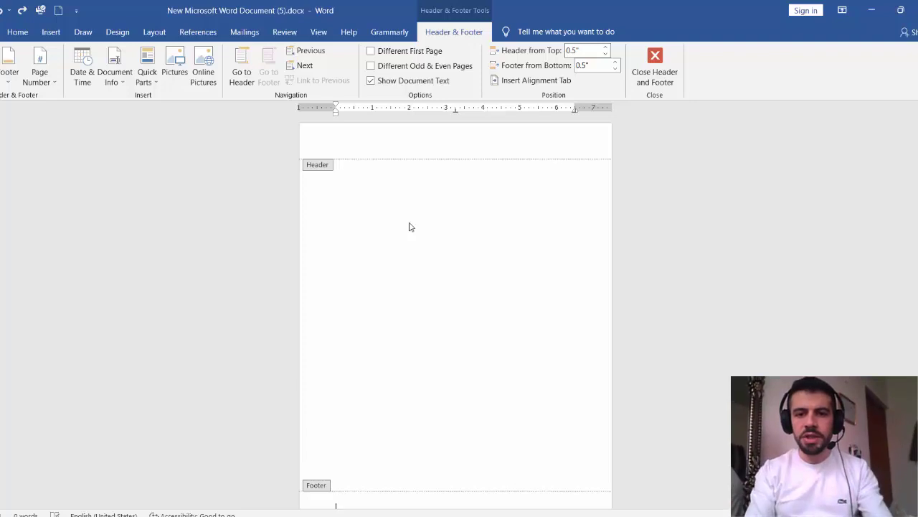
Enter a person's first name in the page header and return to the document body.
click(374, 147)
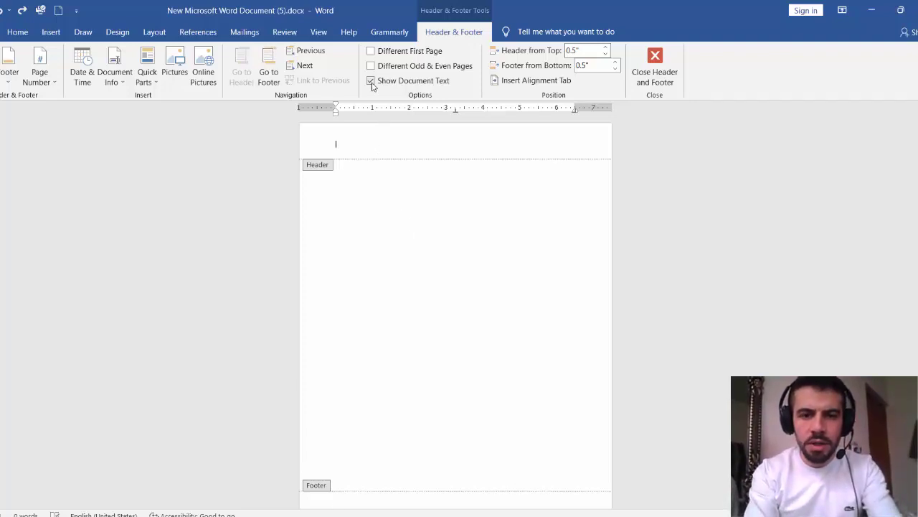
text(osama)
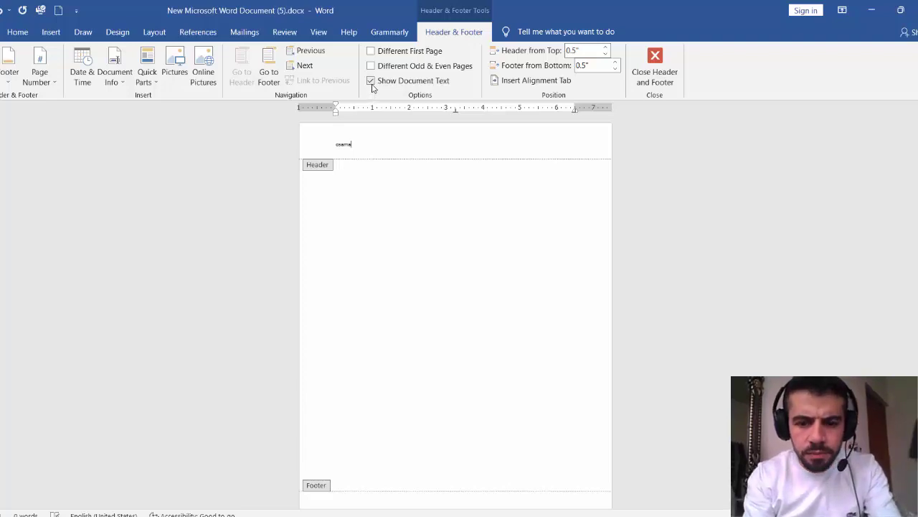
double_click(421, 215)
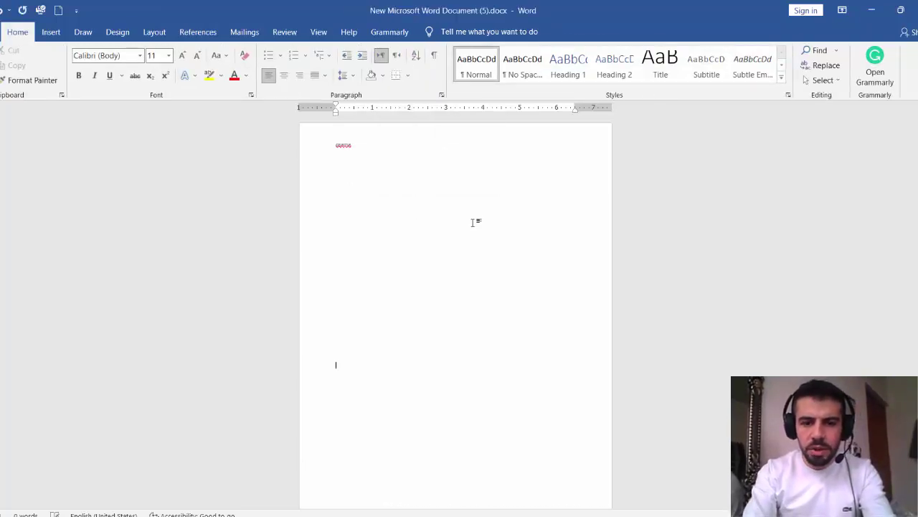
Examine the header text at the start of each page of the document.
scroll(474, 223, up, 4)
scroll(474, 223, down, 2)
scroll(474, 222, up, 2)
scroll(474, 222, down, 2)
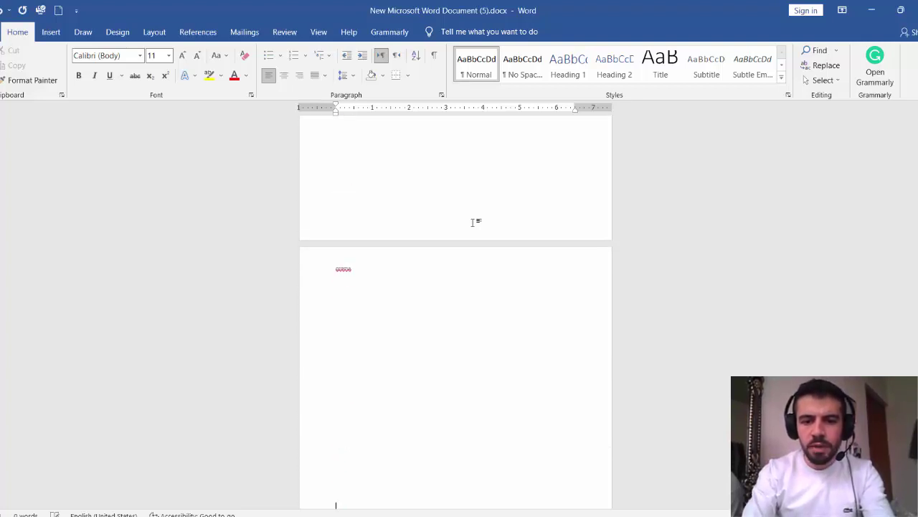
scroll(473, 222, down, 1)
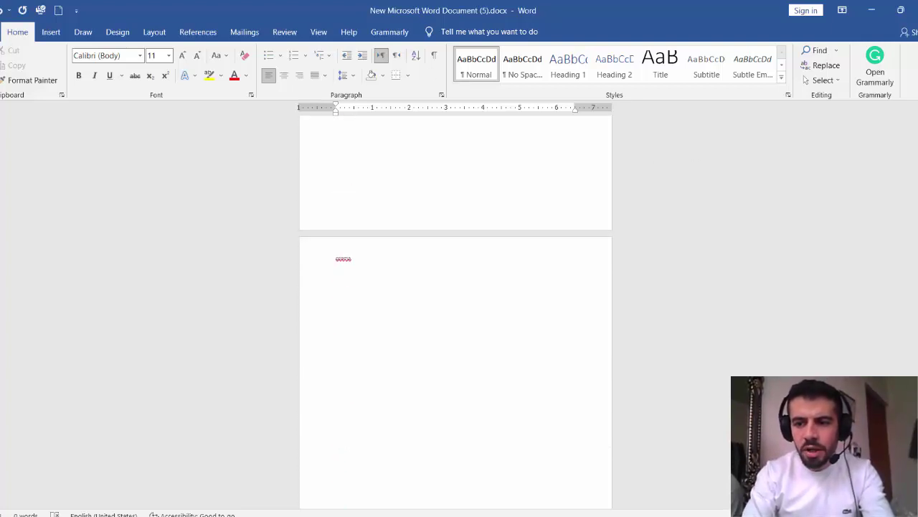
scroll(845, 128, down, 4)
scroll(845, 128, up, 1)
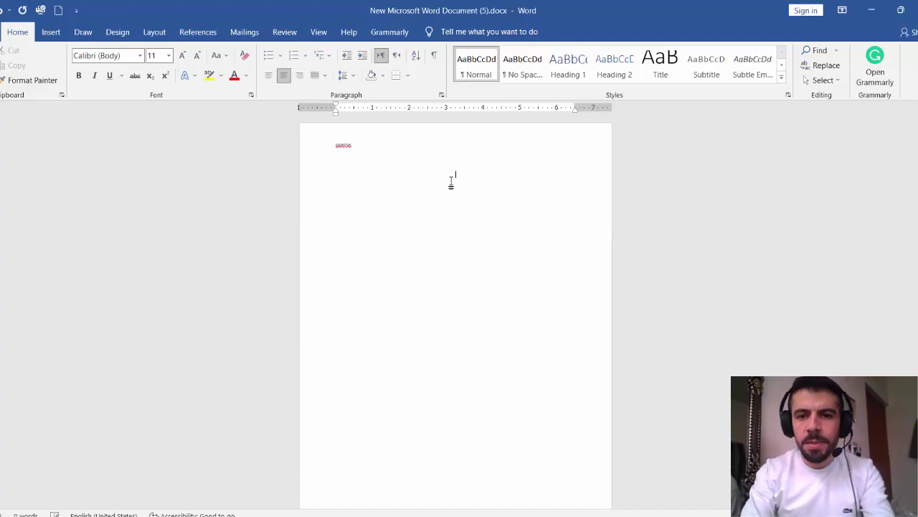
Replace the page header with the built-in Banded design and return to the document body.
double_click(417, 139)
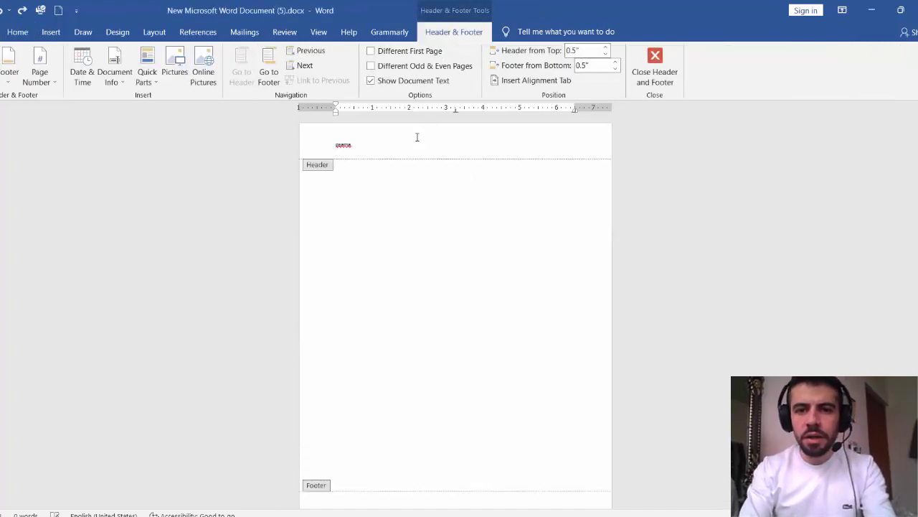
click(51, 31)
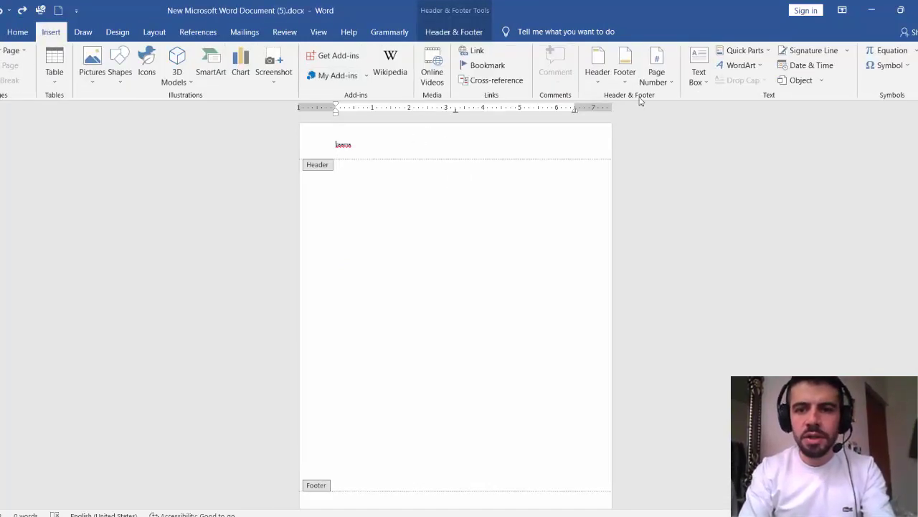
click(594, 81)
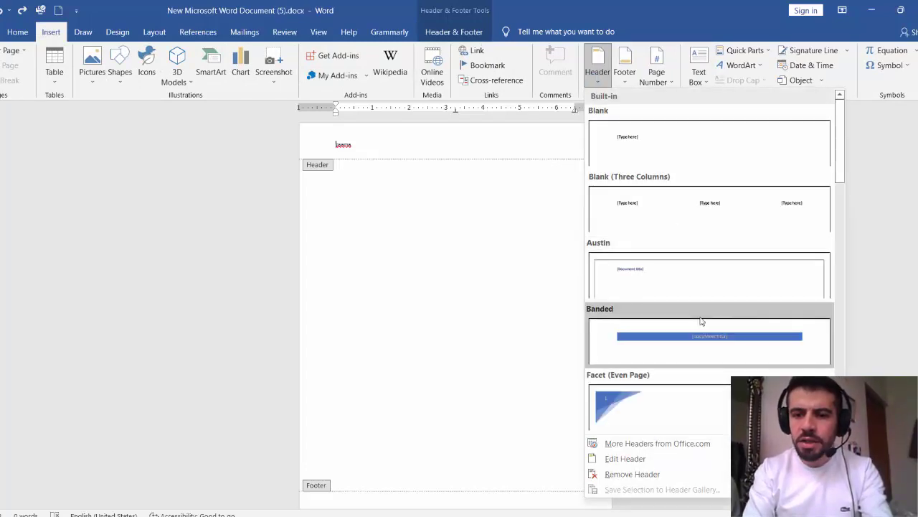
click(706, 336)
double_click(457, 277)
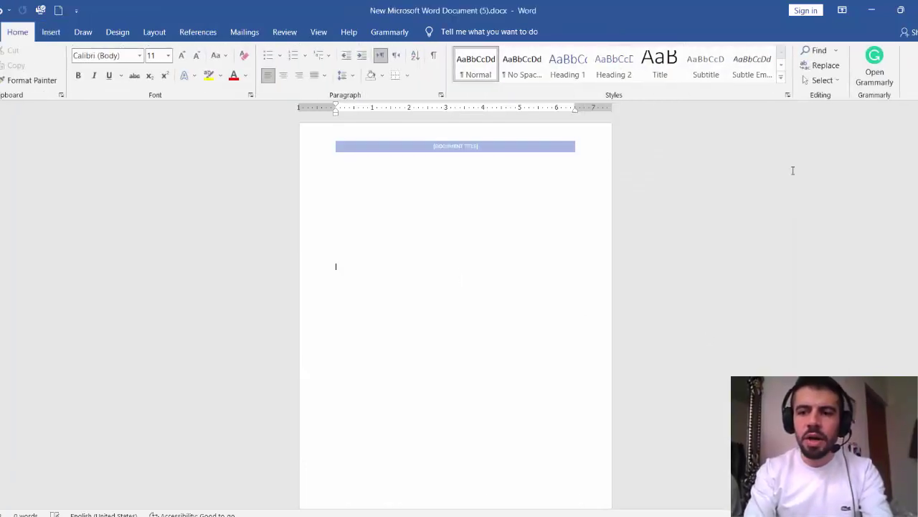
Insert the built-in blank footer with three text columns and return to the document body.
scroll(911, 177, down, 5)
scroll(457, 287, down, 10)
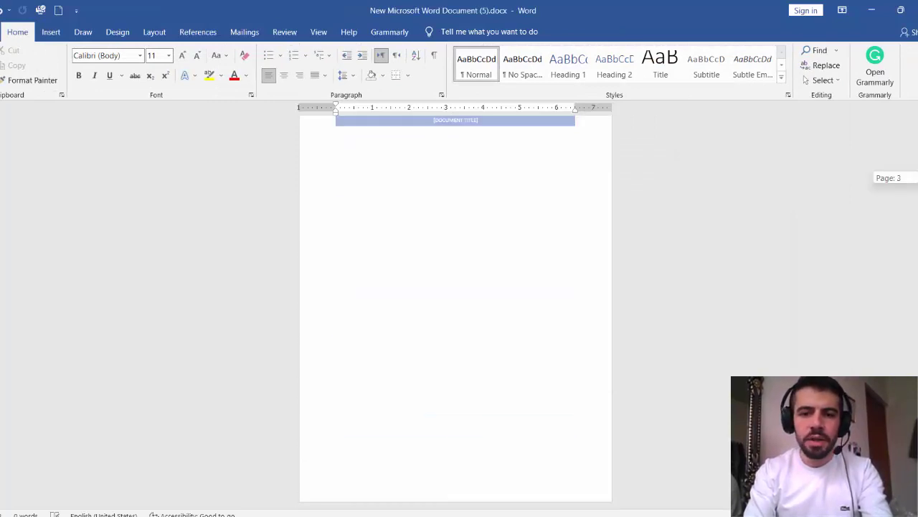
scroll(615, 93, down, 1)
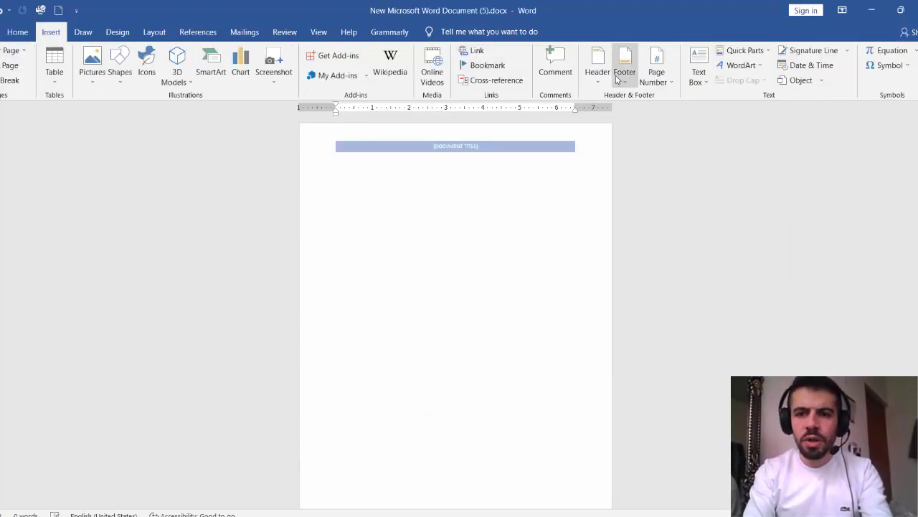
click(624, 72)
click(684, 227)
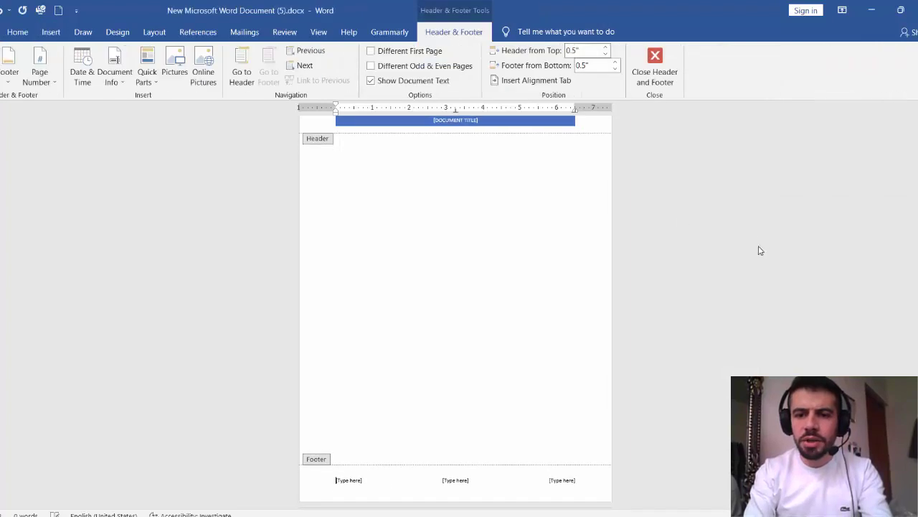
double_click(472, 283)
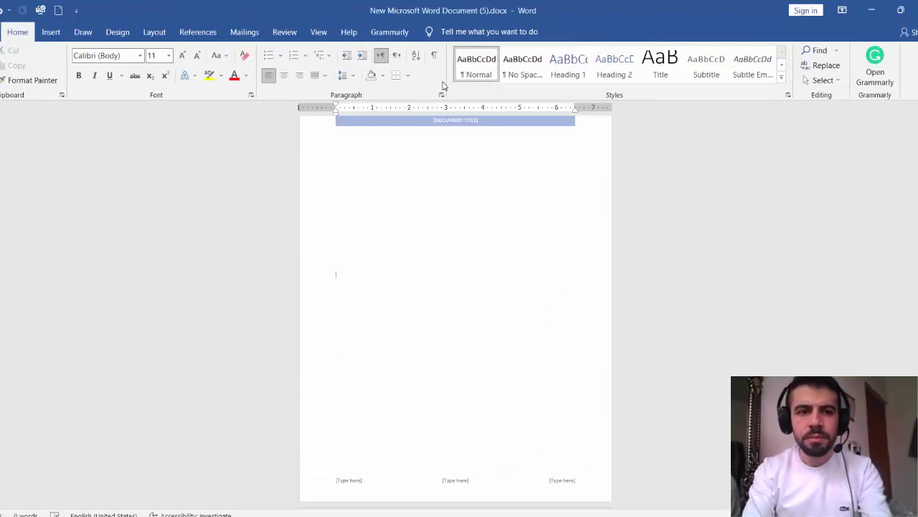
Insert a built-in bottom-of-page number centered between brackets with a horizontal line, return to the document body and check the pages.
click(51, 32)
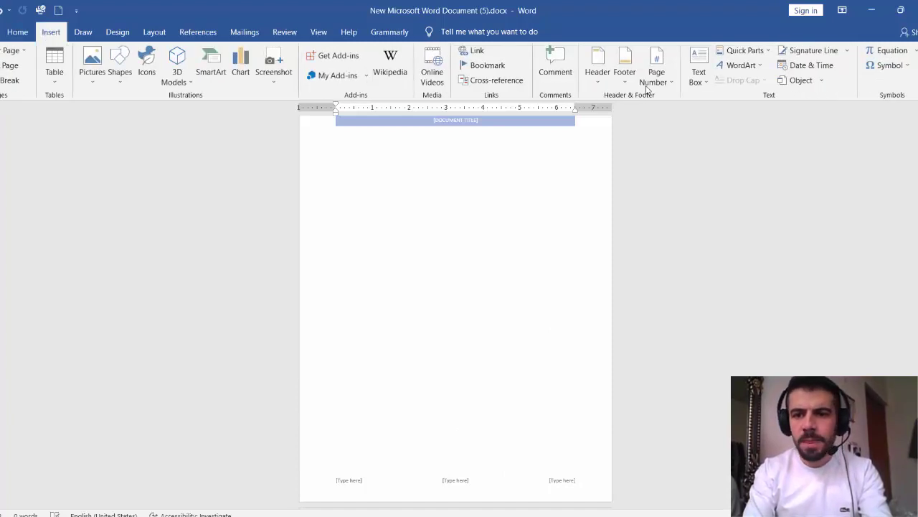
click(670, 89)
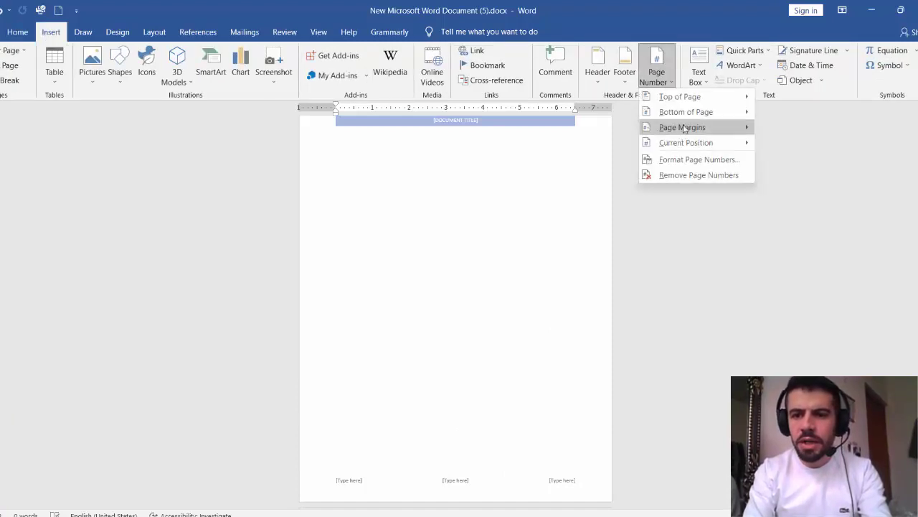
mouse_move(684, 115)
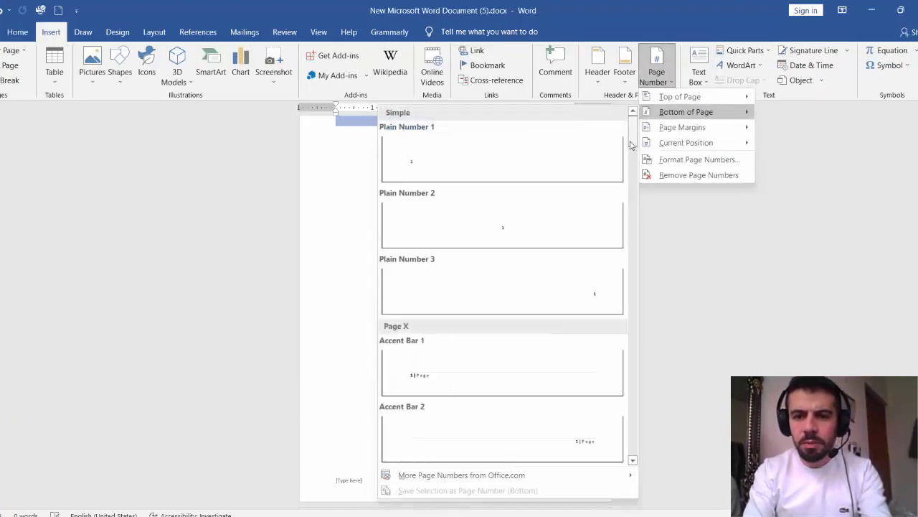
scroll(631, 147, down, 2)
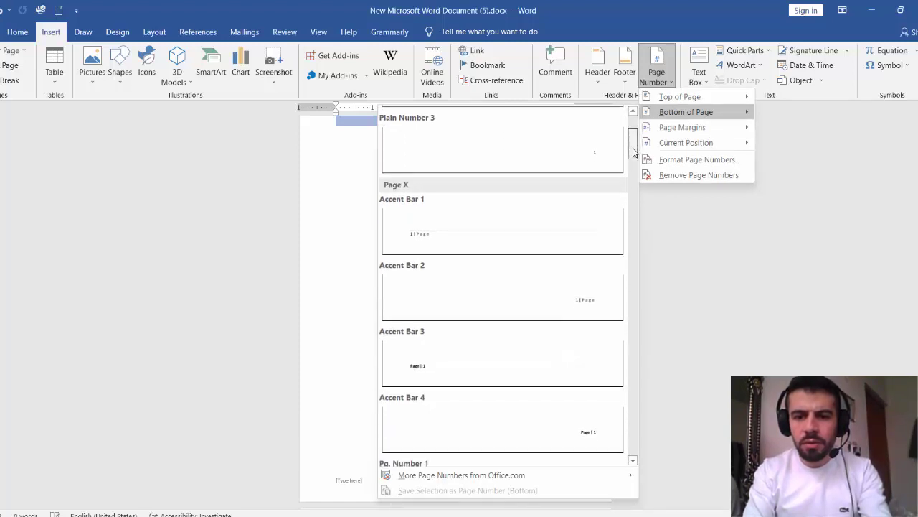
drag(634, 151, 640, 208)
click(552, 185)
double_click(524, 269)
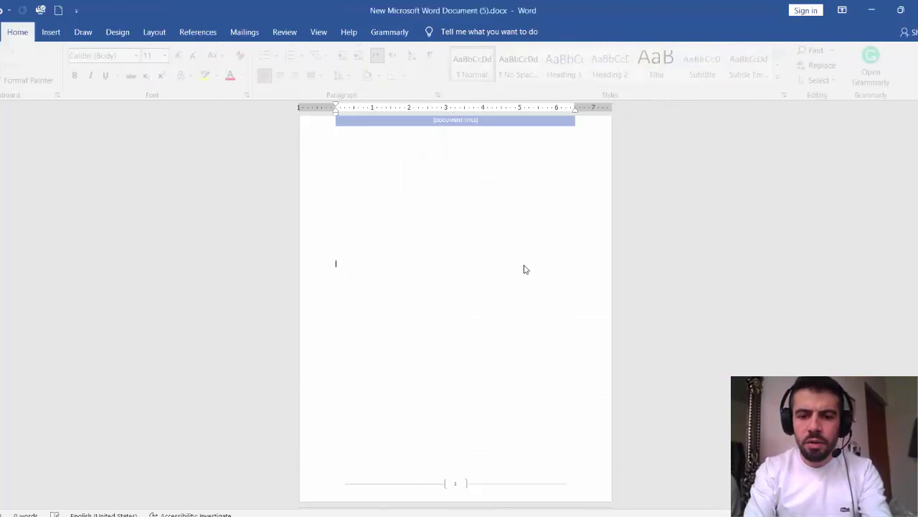
scroll(456, 308, down, 8)
scroll(456, 308, up, 4)
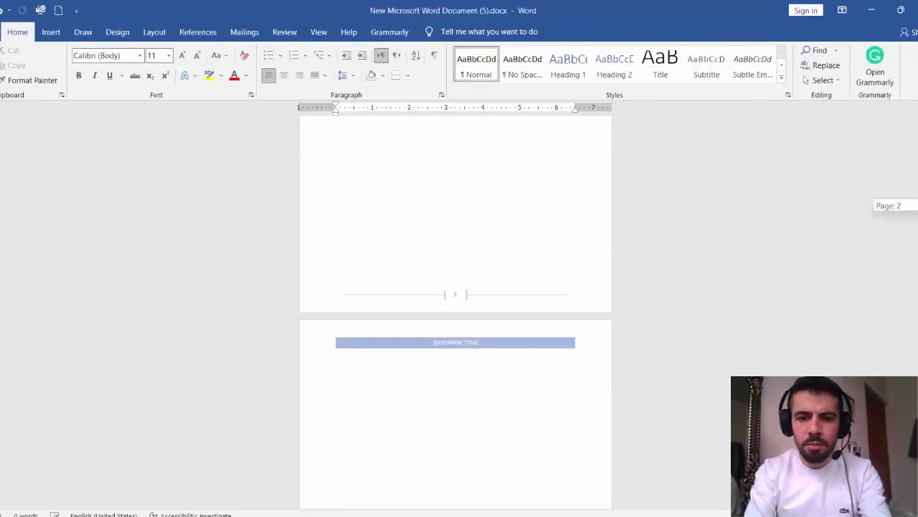
scroll(707, 182, down, 5)
scroll(707, 181, up, 8)
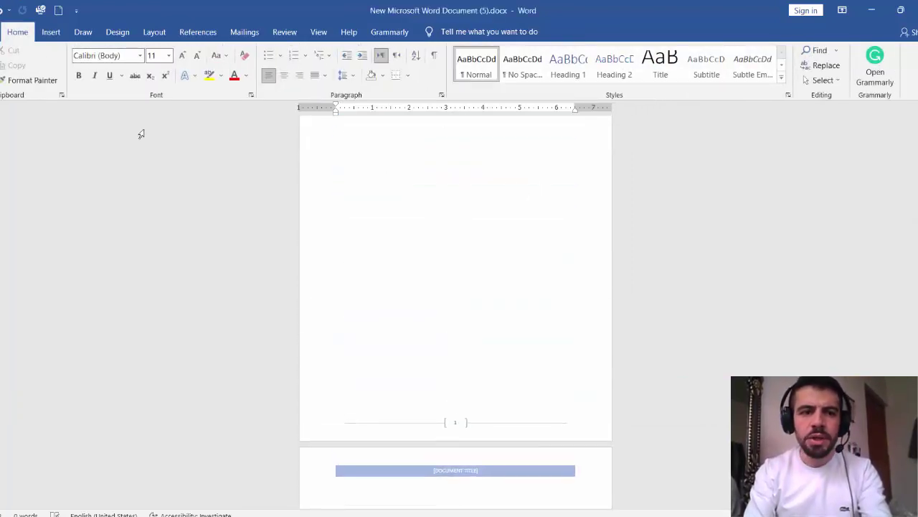
Try the built-in Facet Quote text box on the first page and undo its insertion.
click(51, 32)
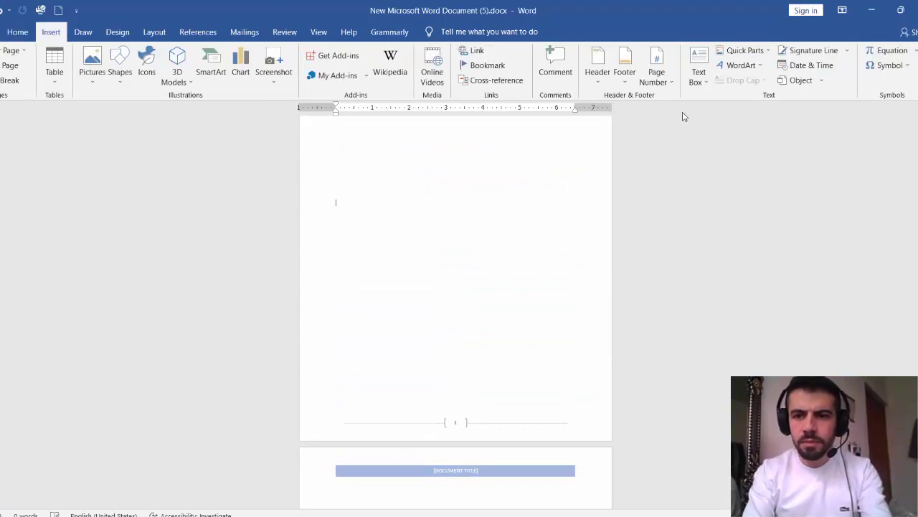
click(702, 77)
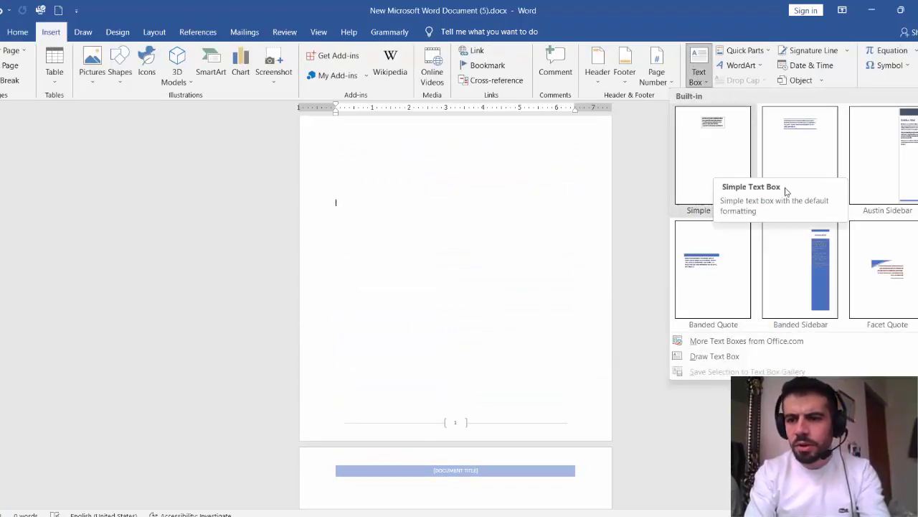
click(891, 279)
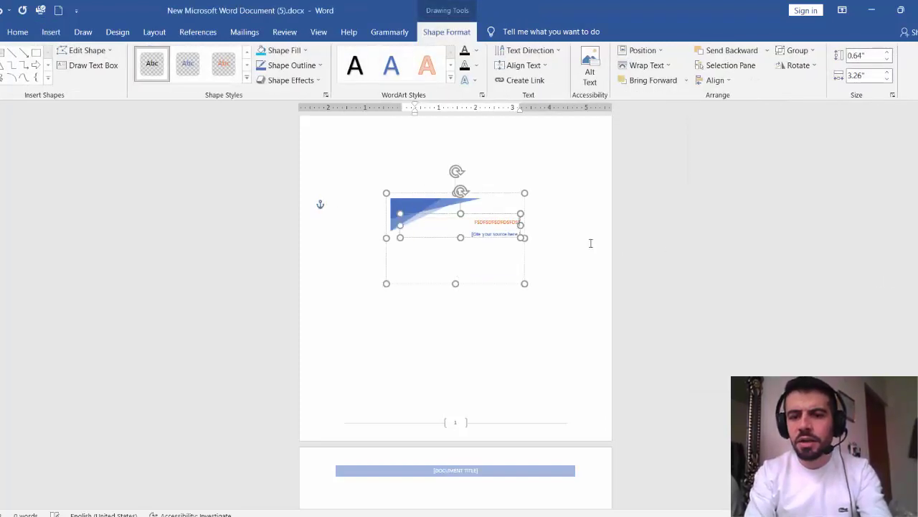
key(ctrl+z)
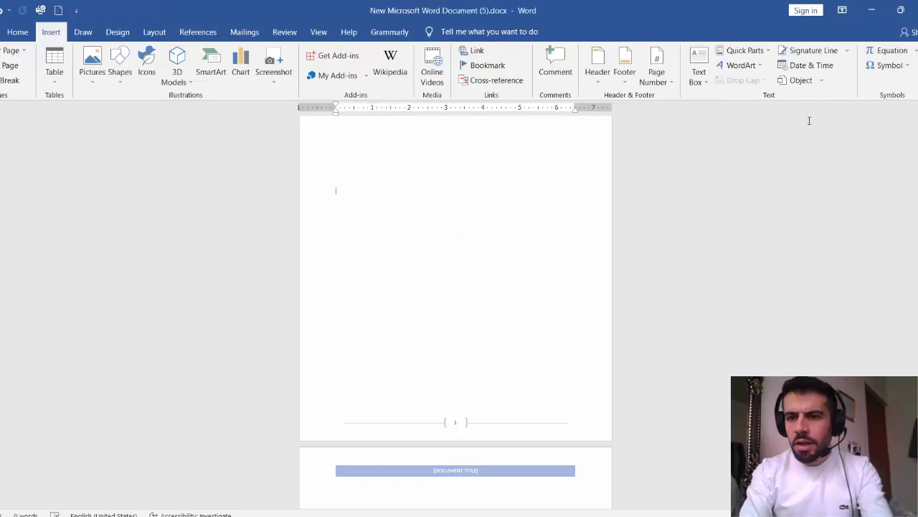
Insert the built-in Fourier Series equation on the first page.
click(914, 53)
scroll(873, 187, down, 1)
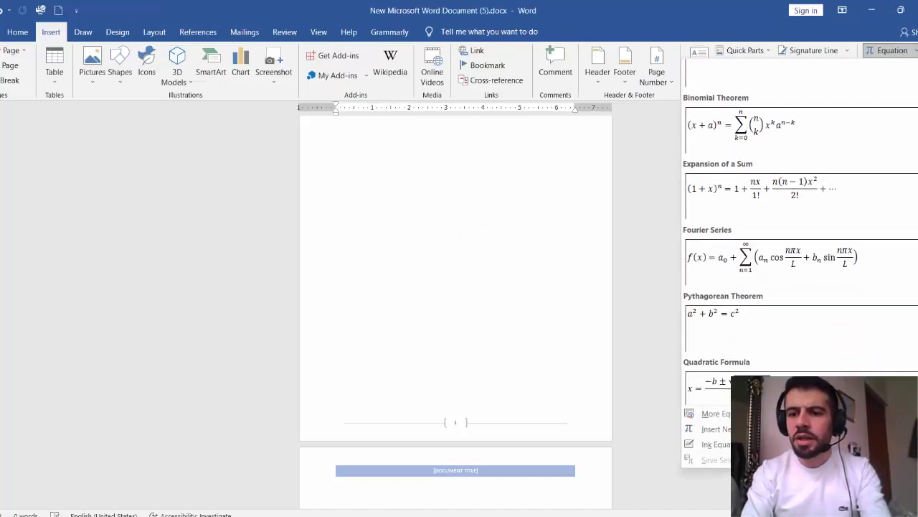
click(805, 244)
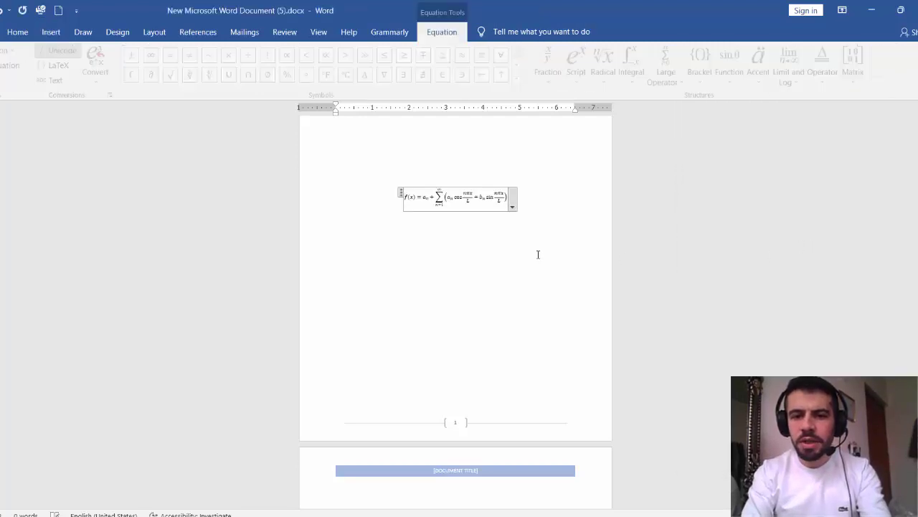
scroll(456, 311, up, 4)
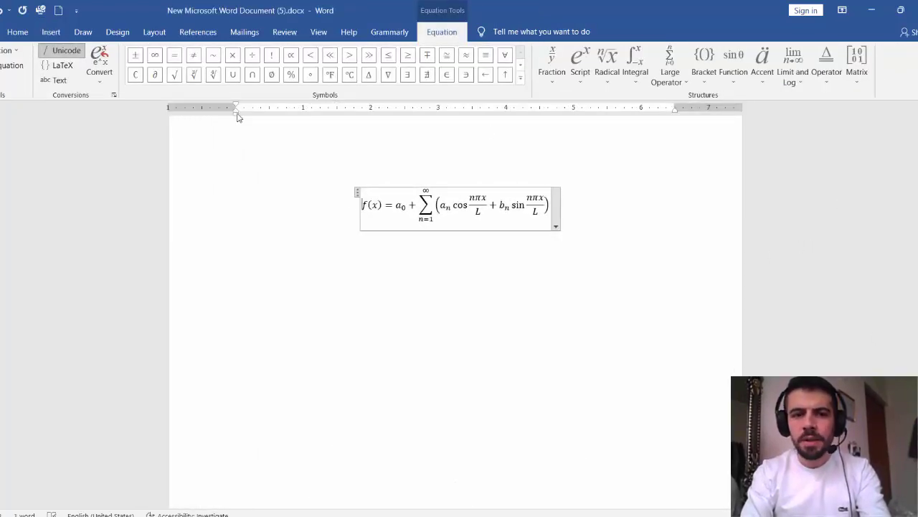
Insert the Euro Sign symbol from the full symbol set at the start of the Fourier Series equation.
click(51, 31)
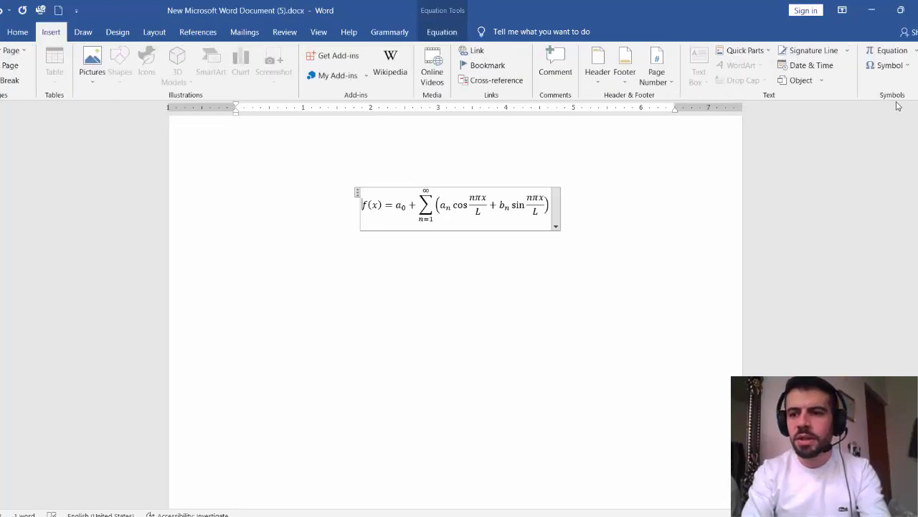
click(907, 65)
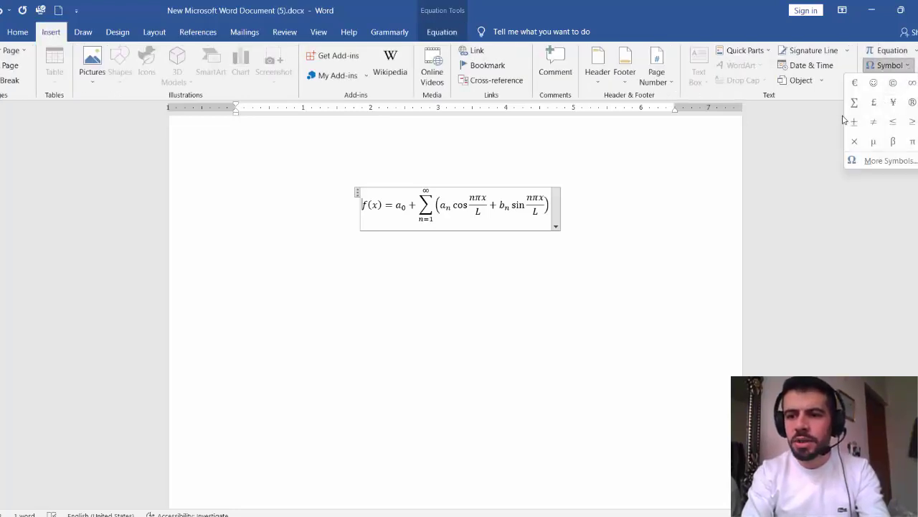
click(897, 160)
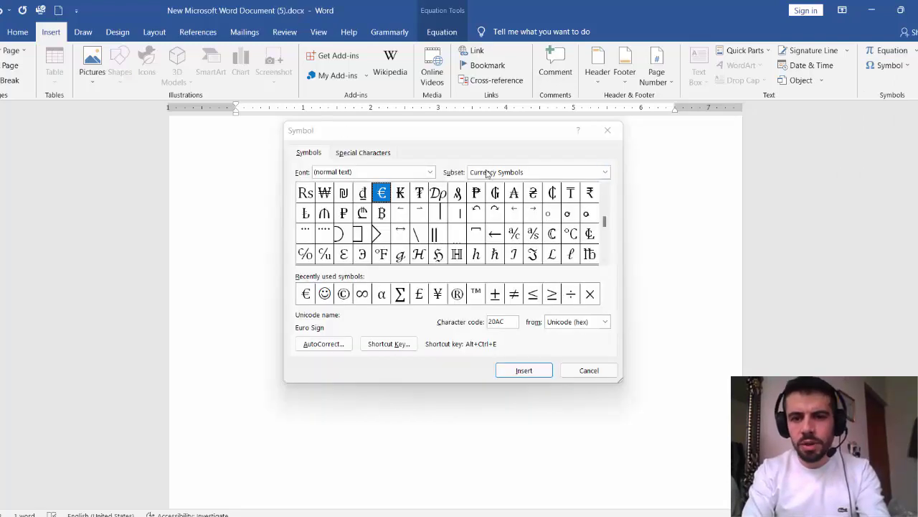
click(535, 366)
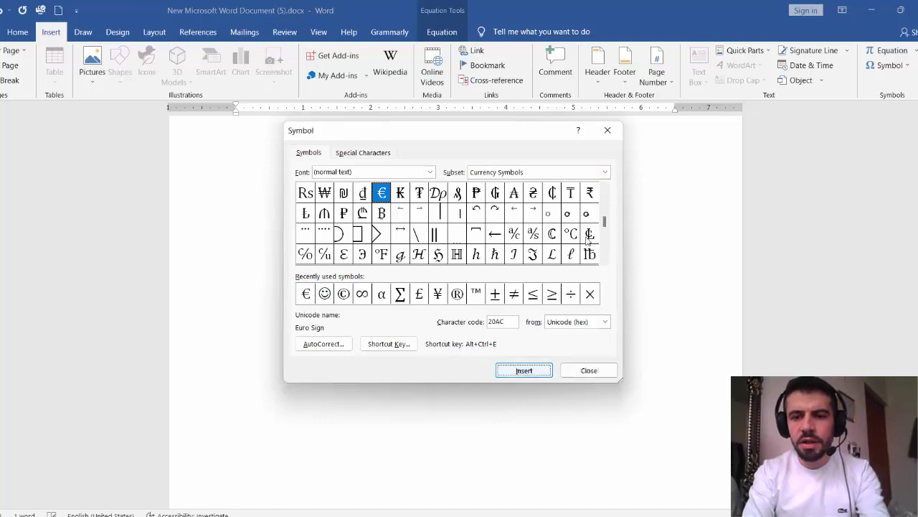
click(607, 129)
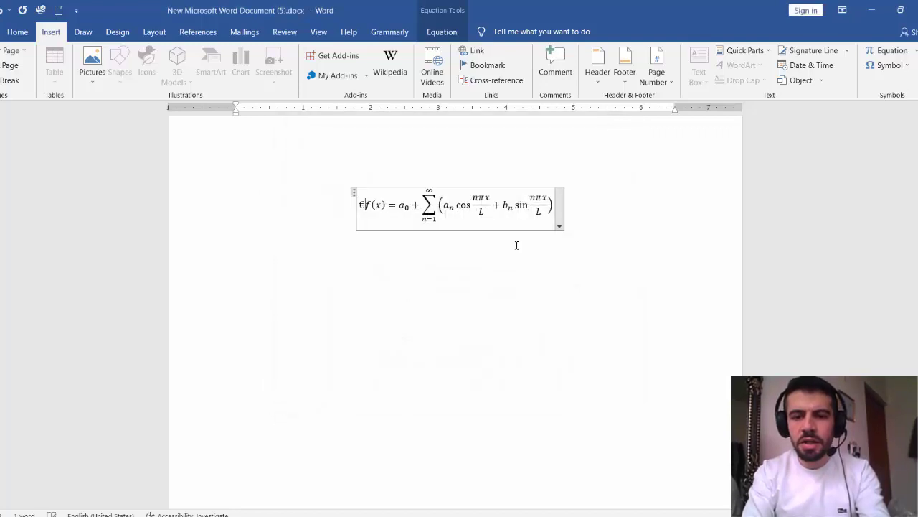
Delete the whole Fourier Series equation together with its Euro sign.
click(391, 282)
click(359, 204)
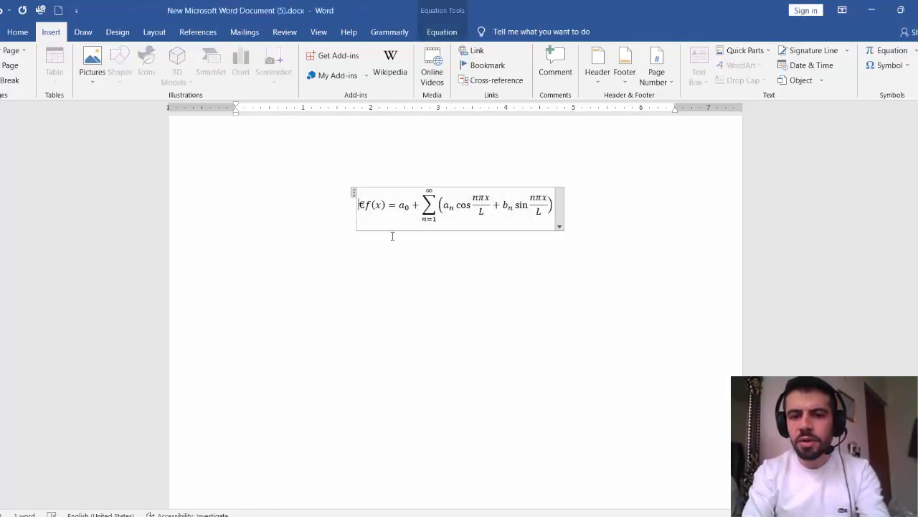
click(353, 192)
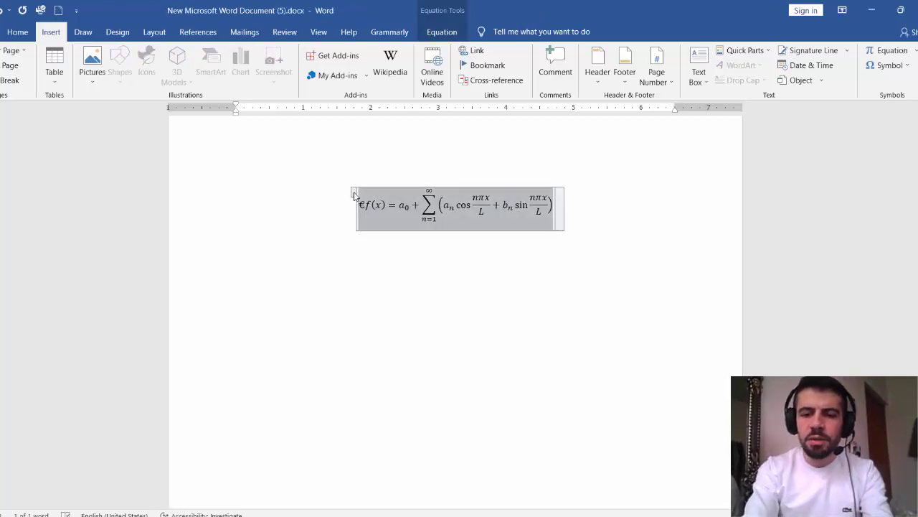
key(Delete)
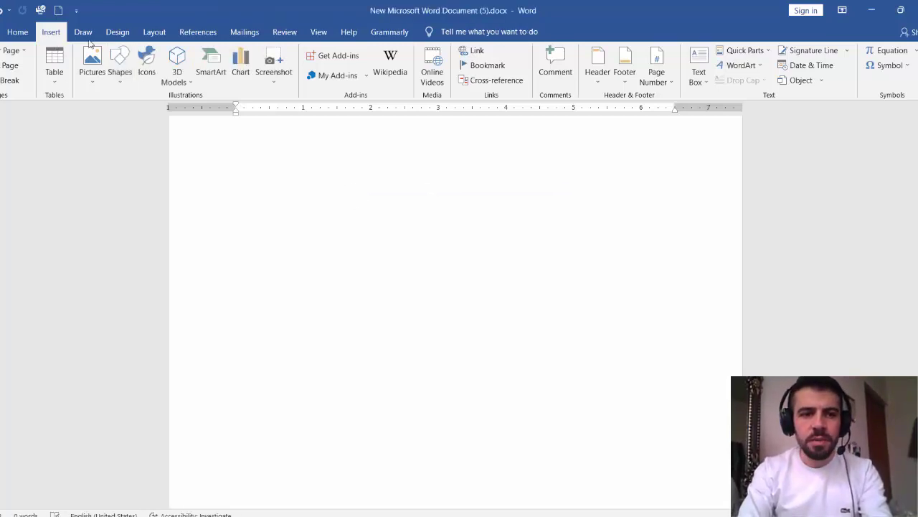
Apply the built-in CONFIDENTIAL 1 watermark to the document.
click(116, 37)
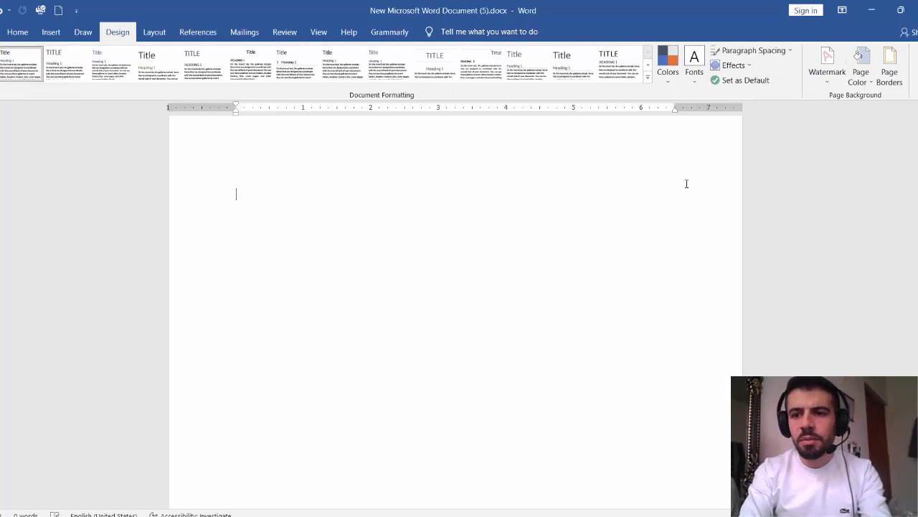
click(829, 86)
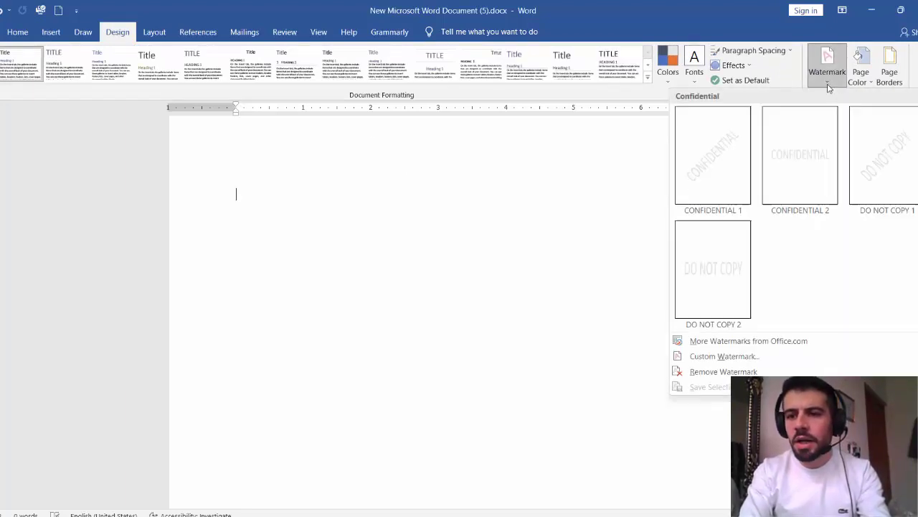
click(736, 168)
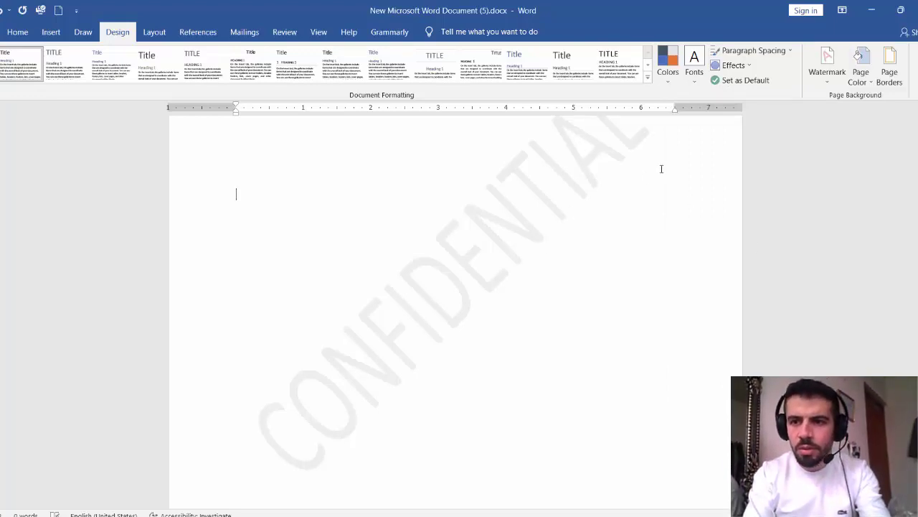
Set a custom text watermark with a person's first name, coloured red, semitransparent and diagonal.
click(823, 86)
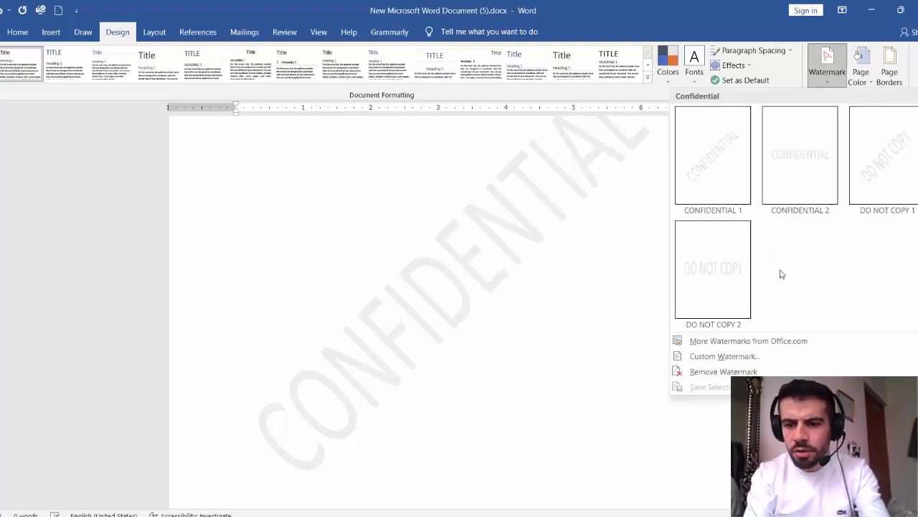
click(725, 356)
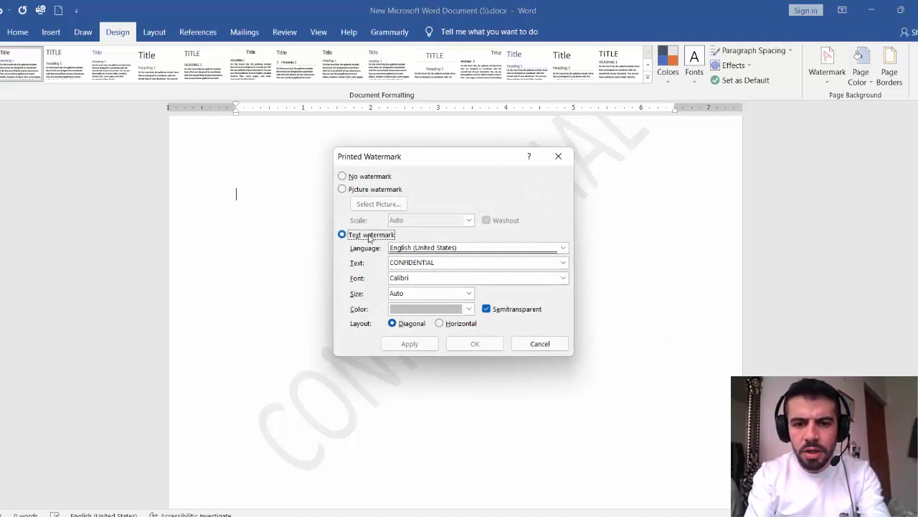
double_click(419, 263)
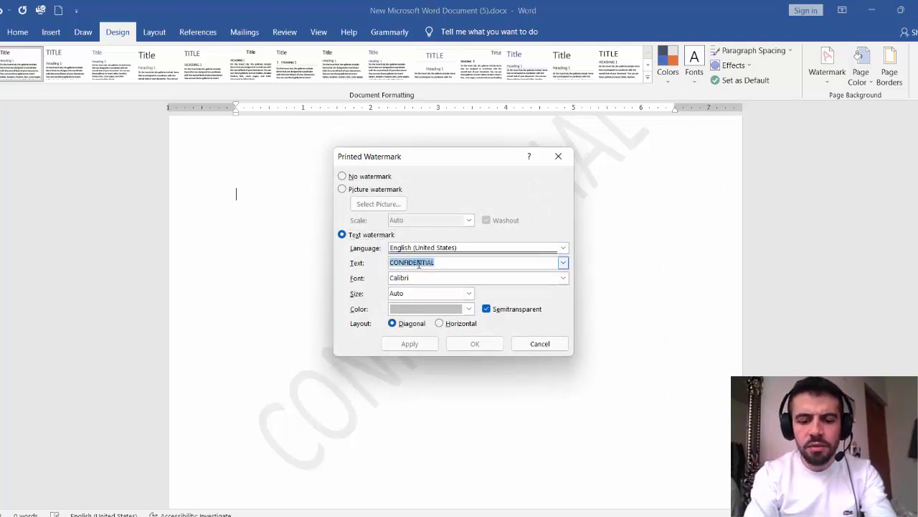
text(Cihan)
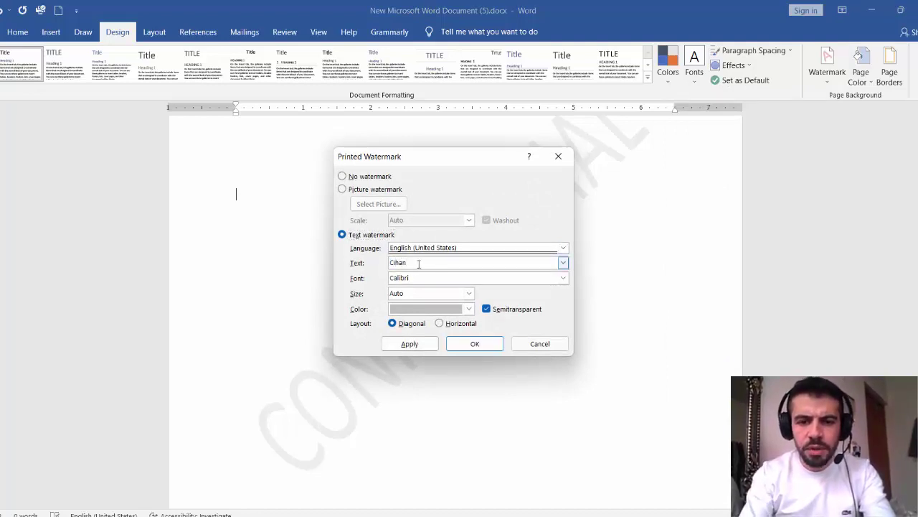
click(468, 309)
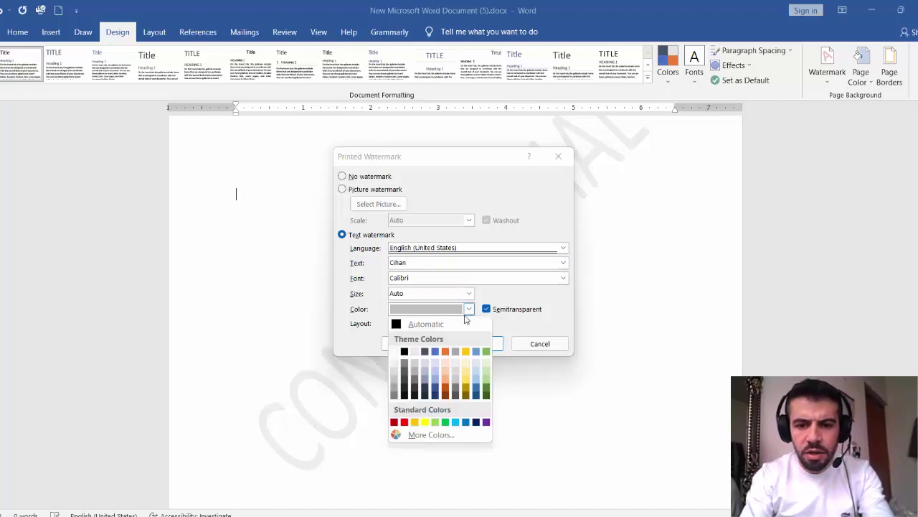
click(404, 421)
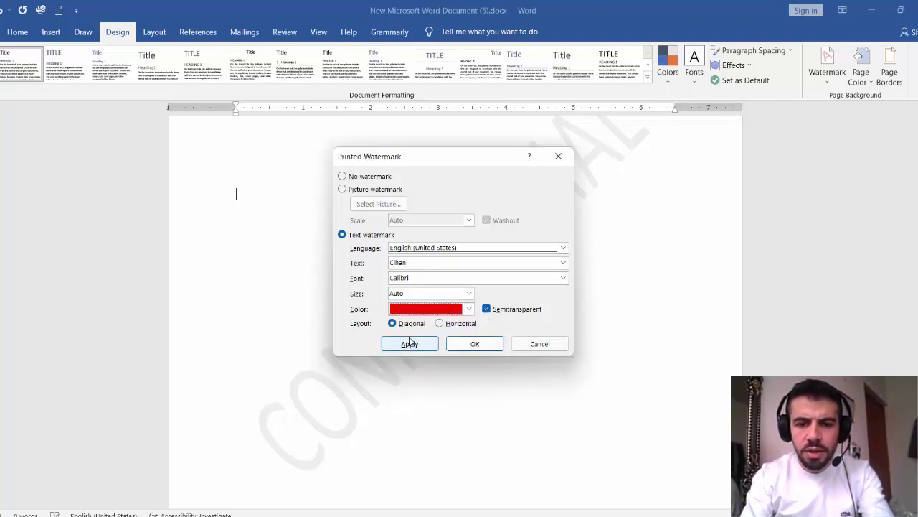
click(467, 344)
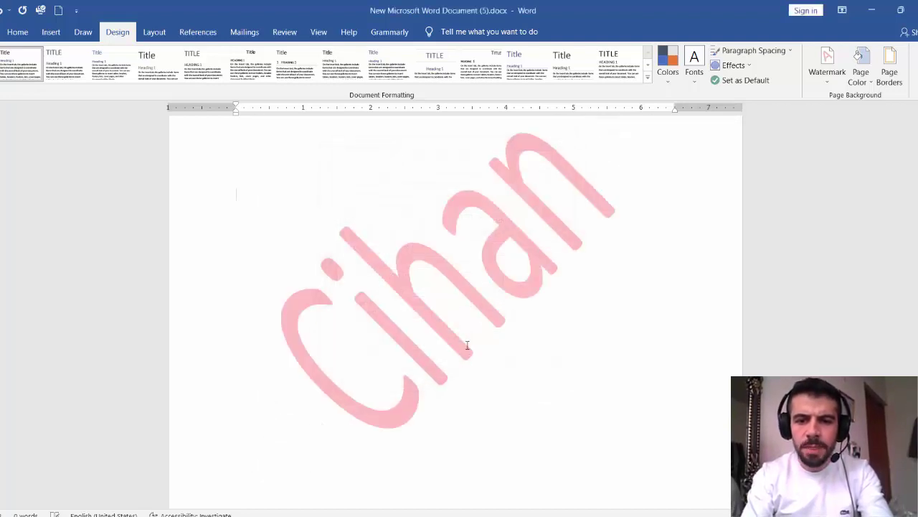
Enter a line of filler text over the watermark, a long run of "s" after "Fdsfdsfd" followed by "fdfds".
text(dsfdsf)
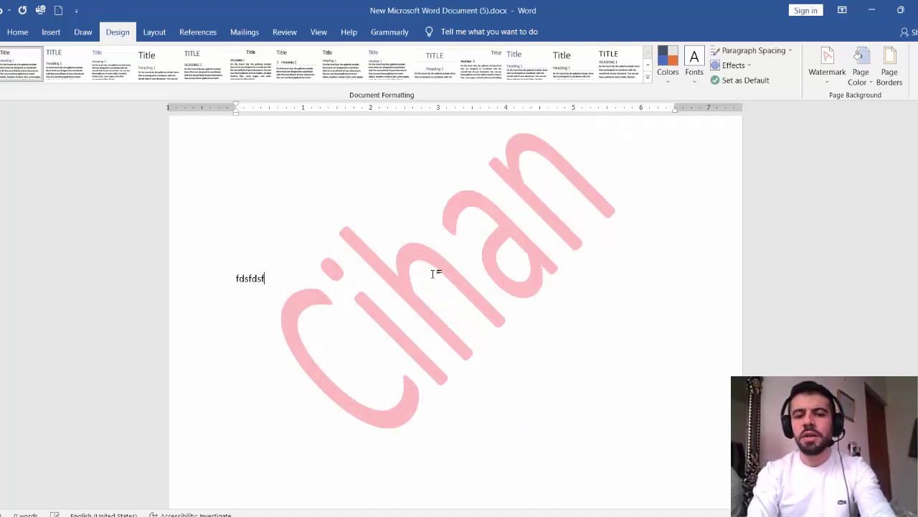
text(dssssssssssssssssssssssssssssssssssssssssssssss)
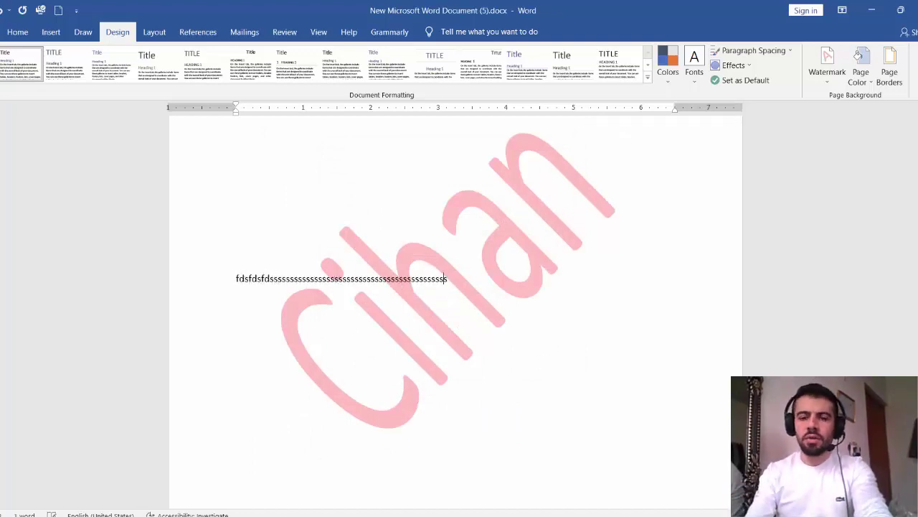
text(sssssssssssssssssss fdfds)
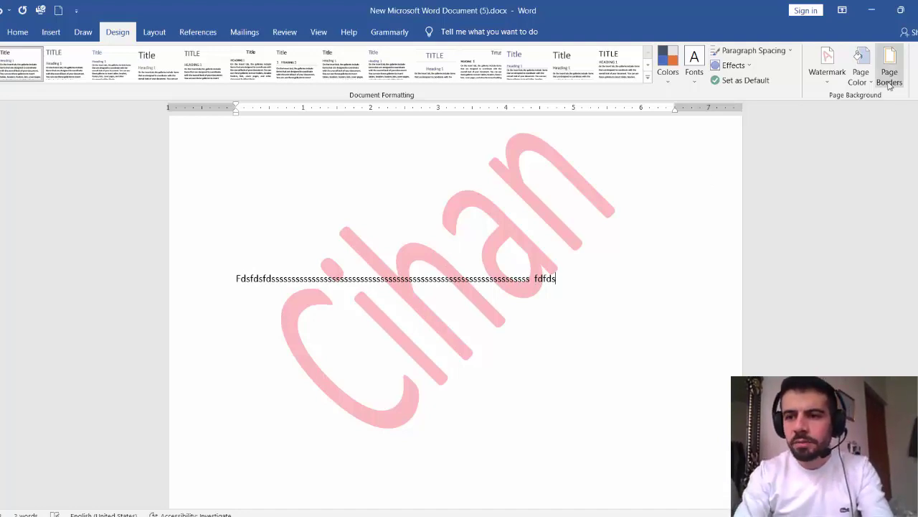
Add a dark green box page border to the whole document, using a 3 pt thick-and-thin line style.
click(861, 75)
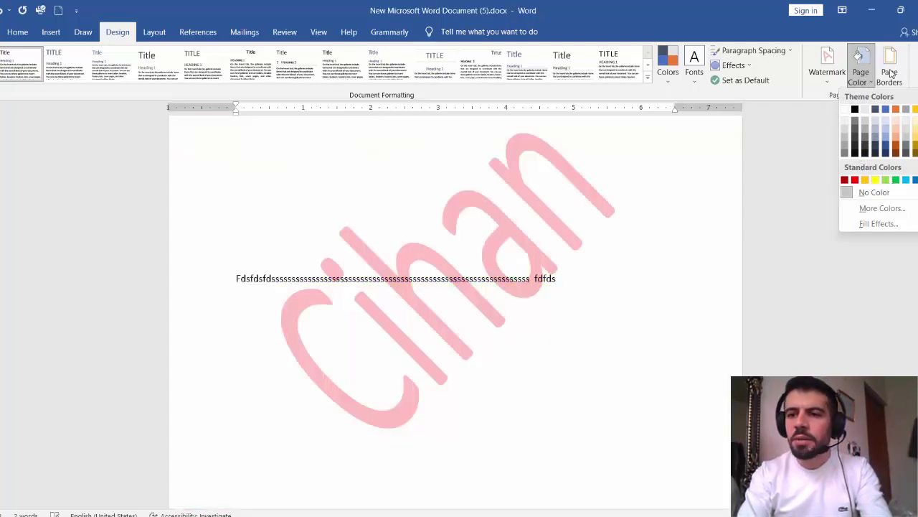
click(890, 72)
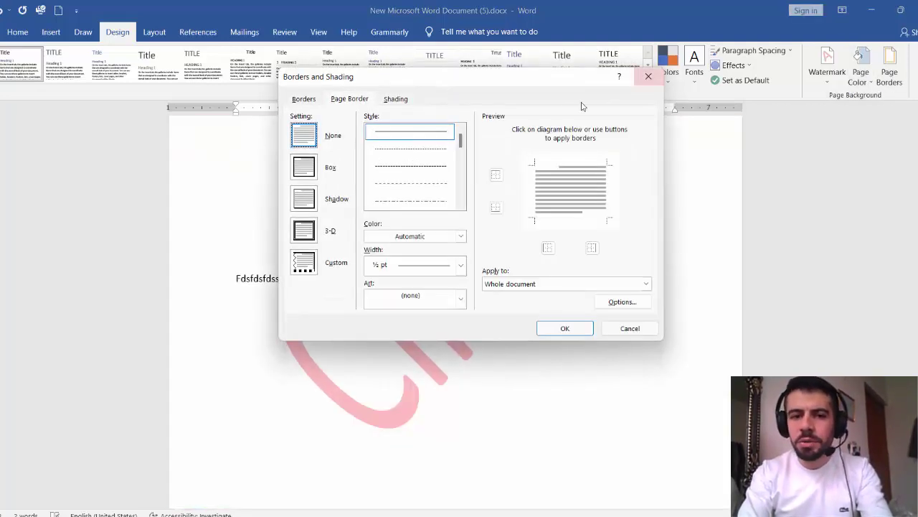
click(442, 133)
drag(460, 142, 459, 164)
click(429, 156)
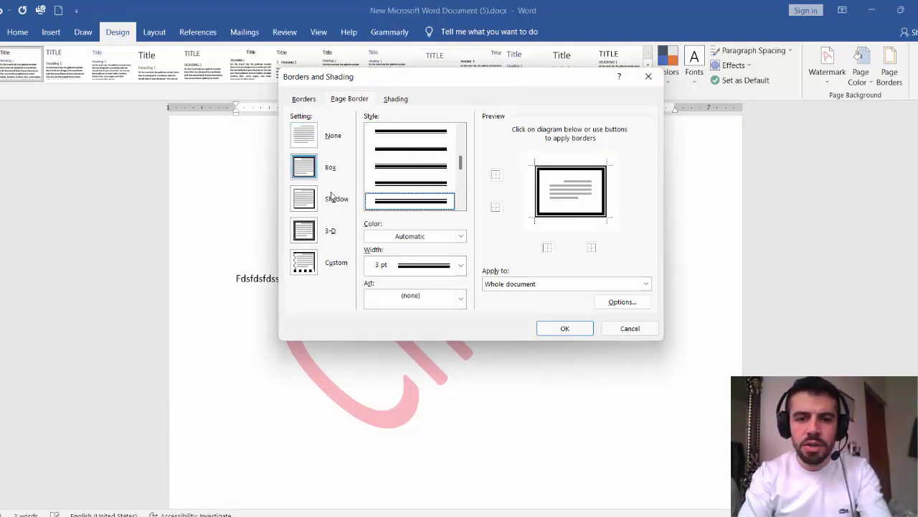
click(460, 236)
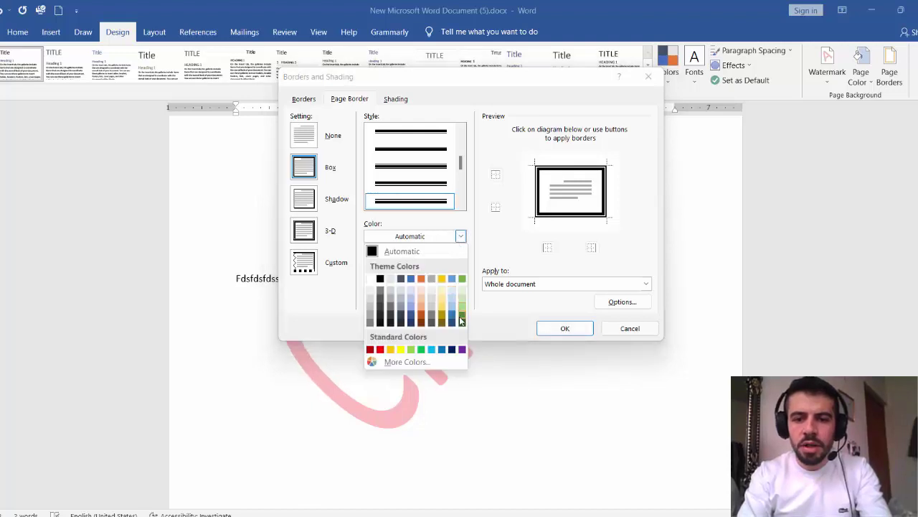
click(462, 322)
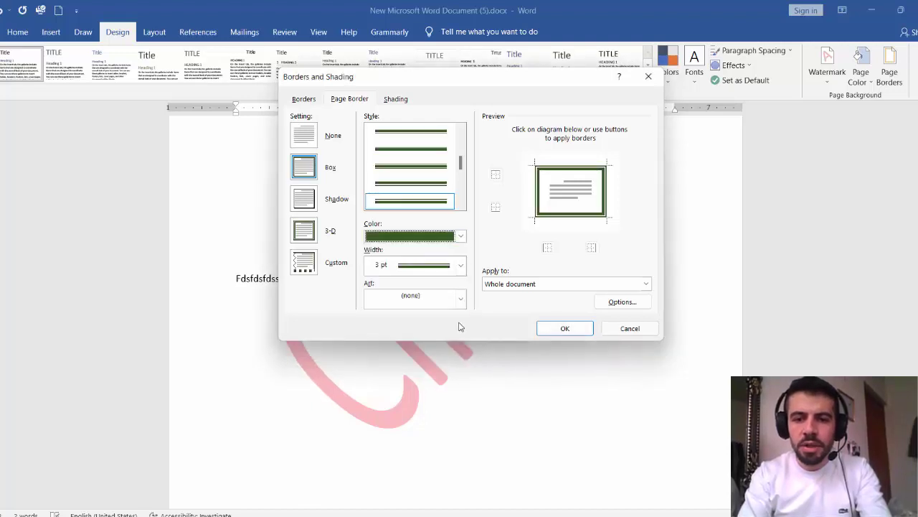
click(548, 334)
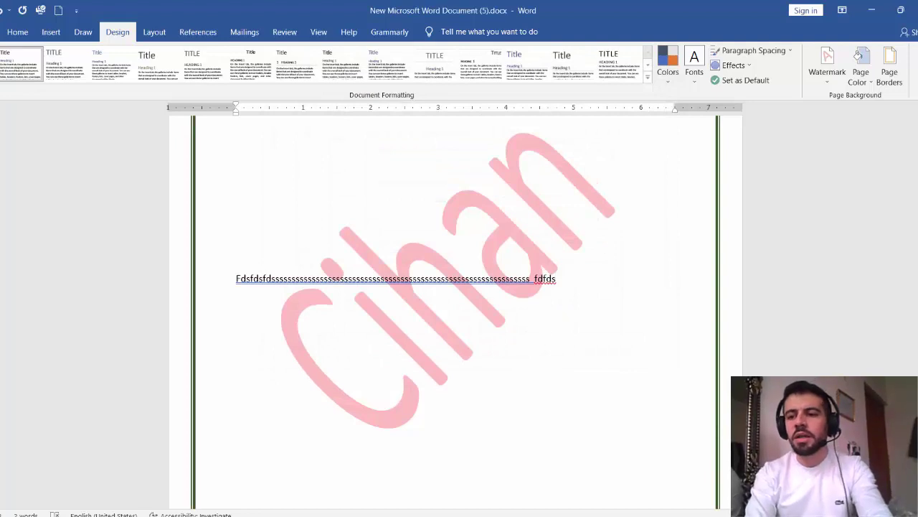
mouse_move(917, 136)
mouse_down()
mouse_move(917, 187)
mouse_move(917, 137)
mouse_up()
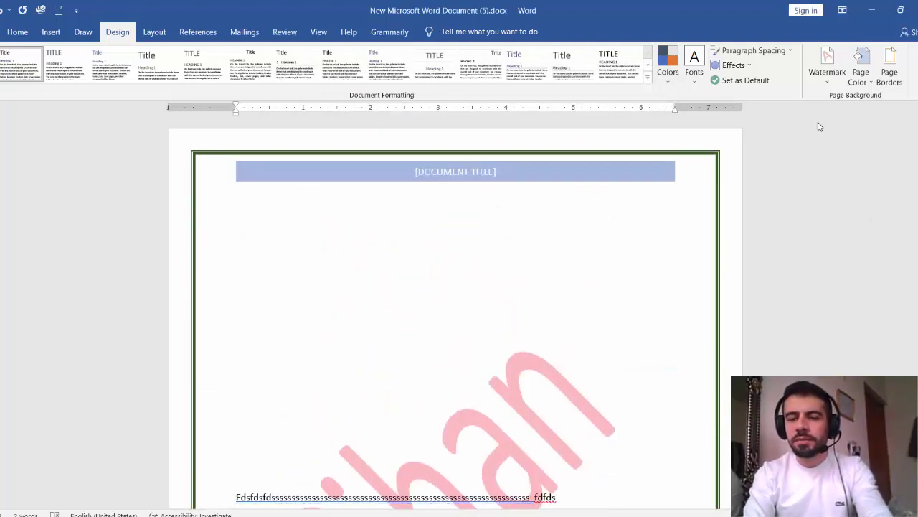
click(49, 33)
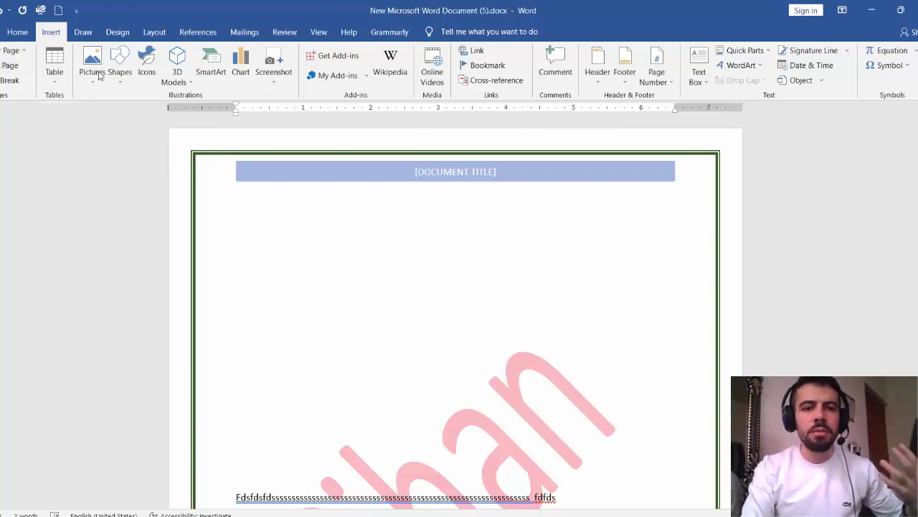
click(121, 78)
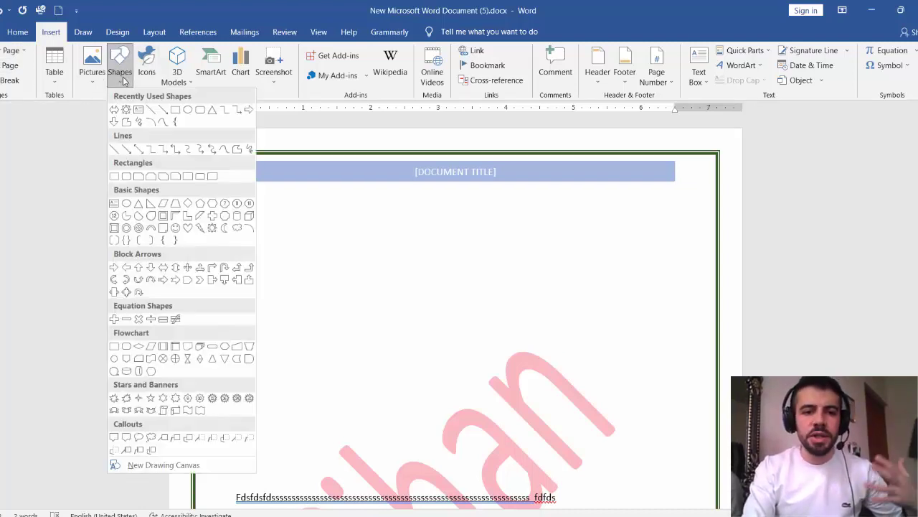
click(124, 81)
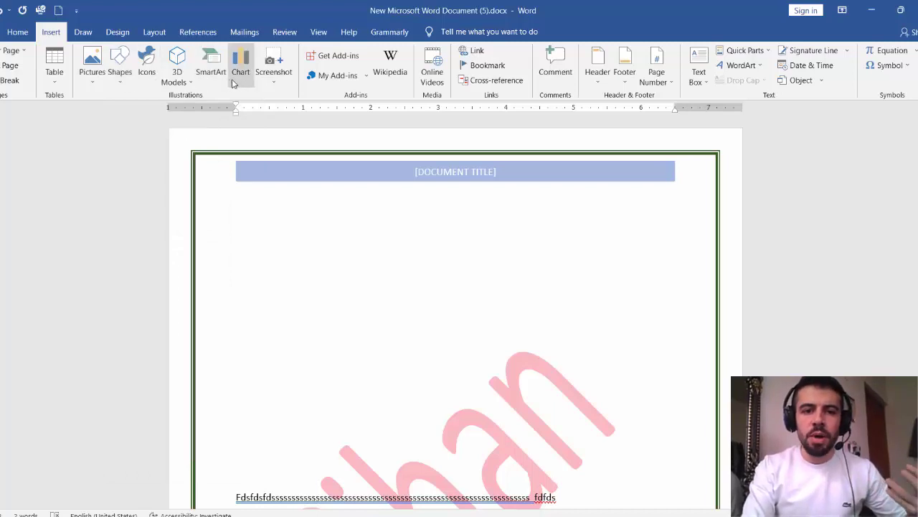
click(211, 72)
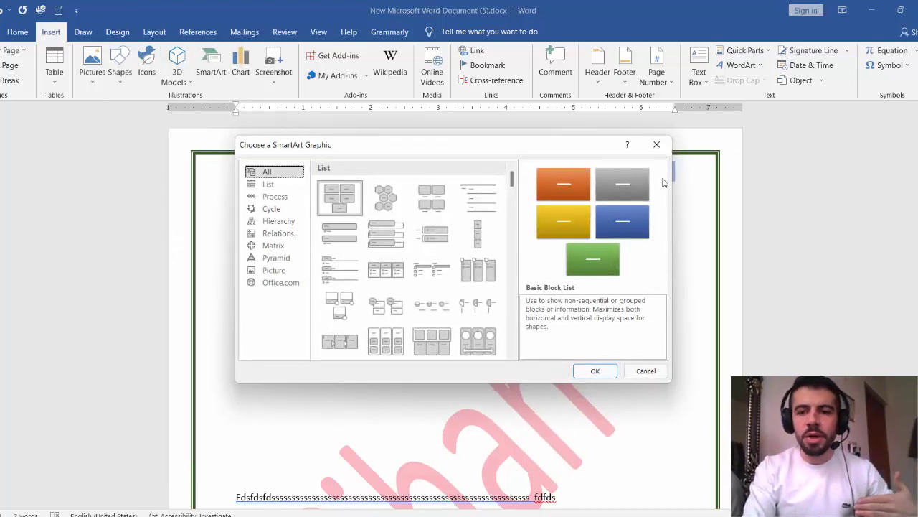
click(657, 144)
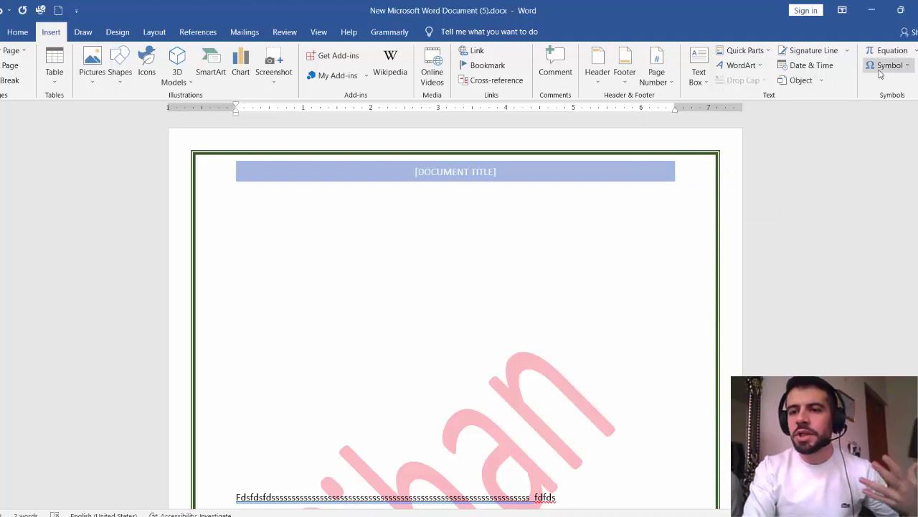
click(117, 32)
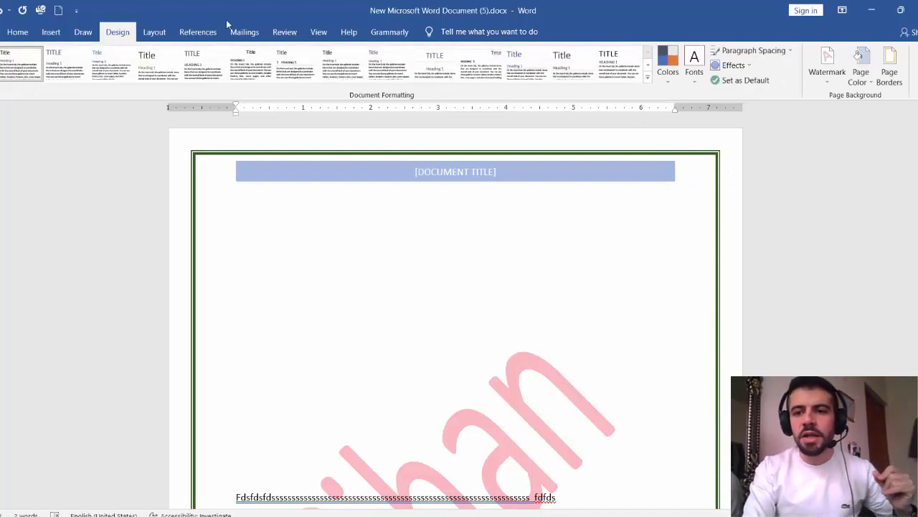